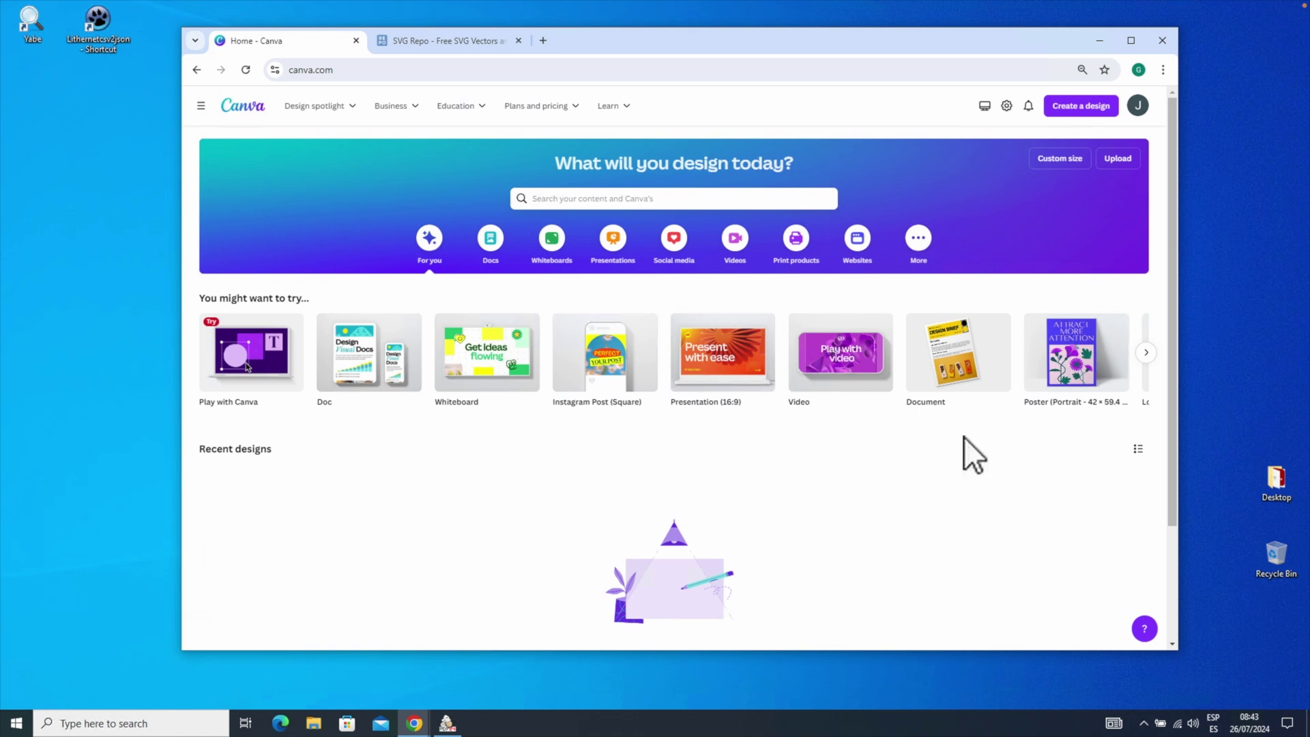
Create a new custom-size design of 1280 × 752 px and close the home page's browser tab
left_click(1068, 109)
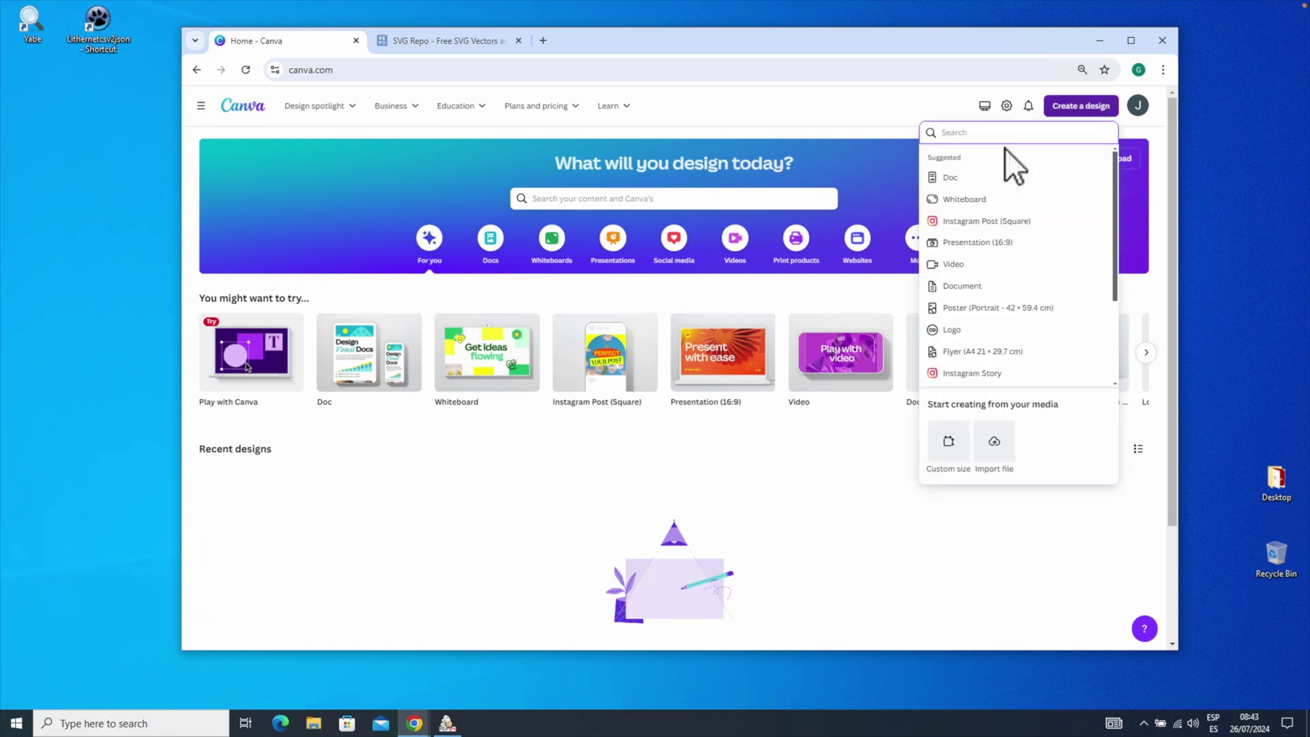
left_click(950, 442)
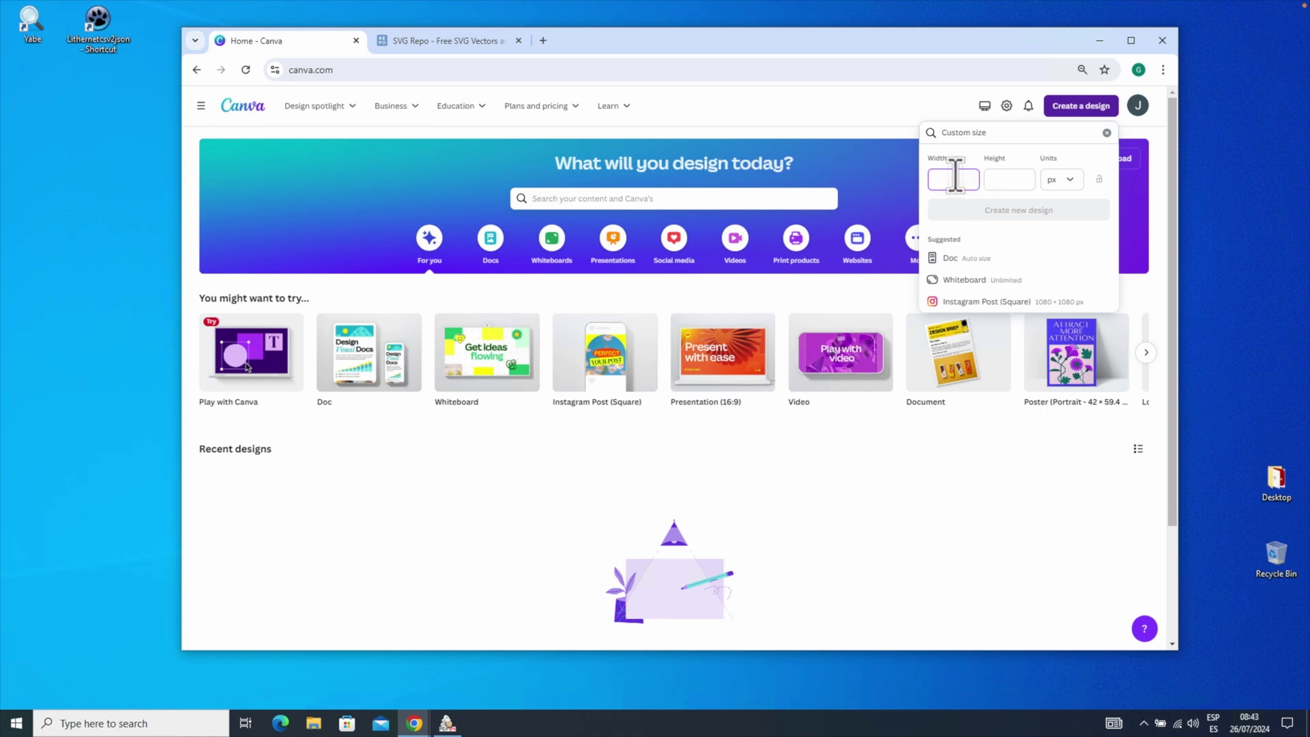
type("280")
key("Tab")
type("752")
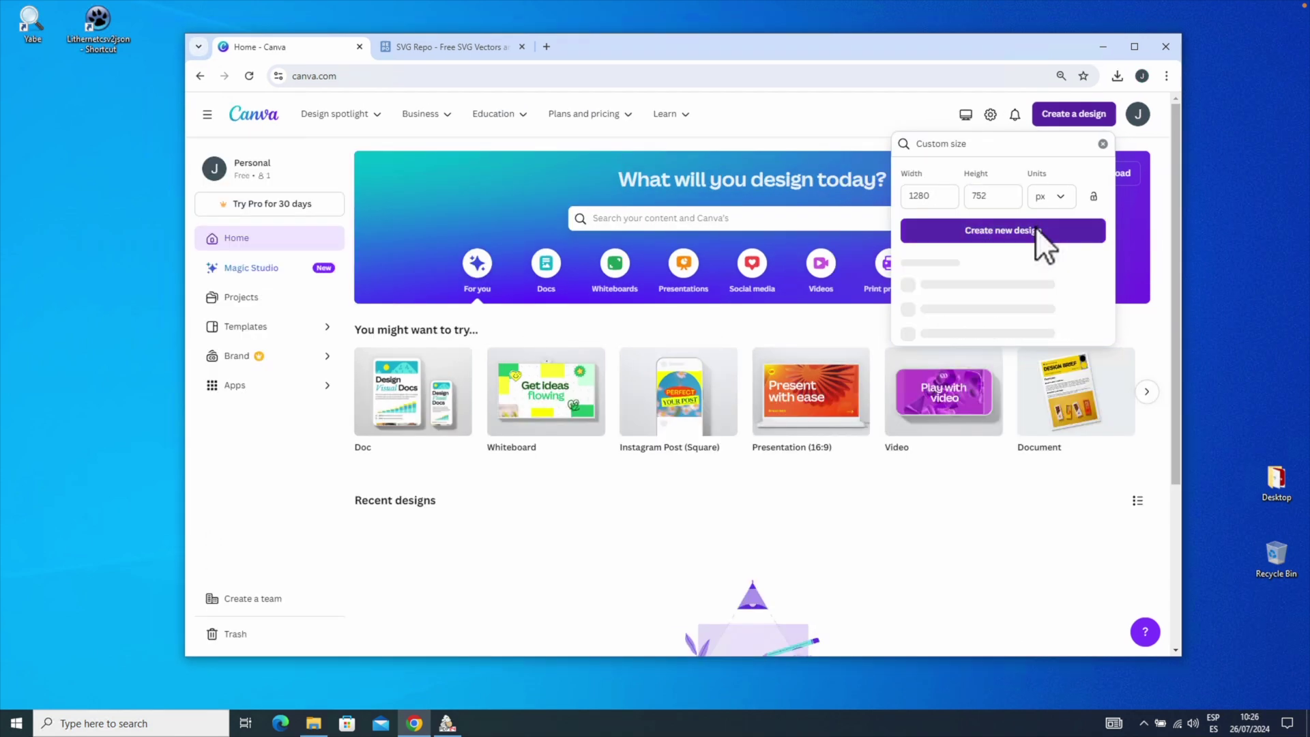
left_click(1036, 229)
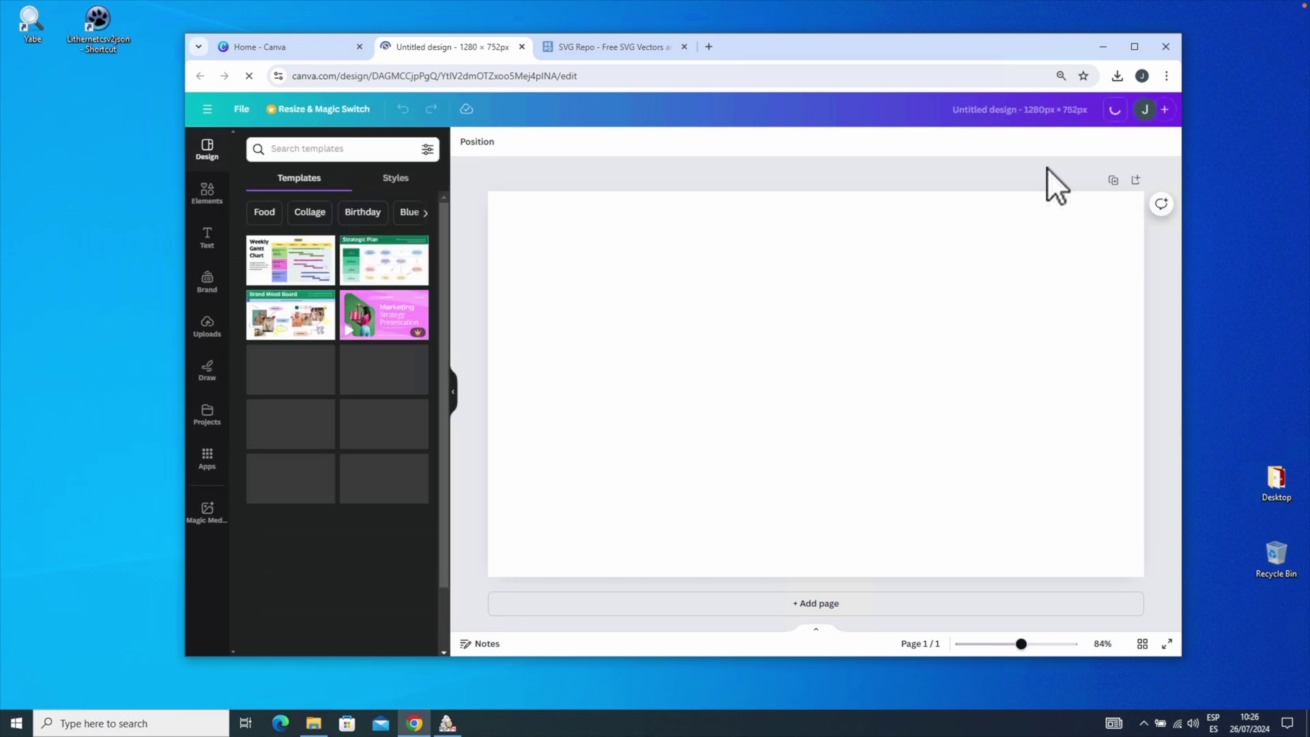
left_click(360, 47)
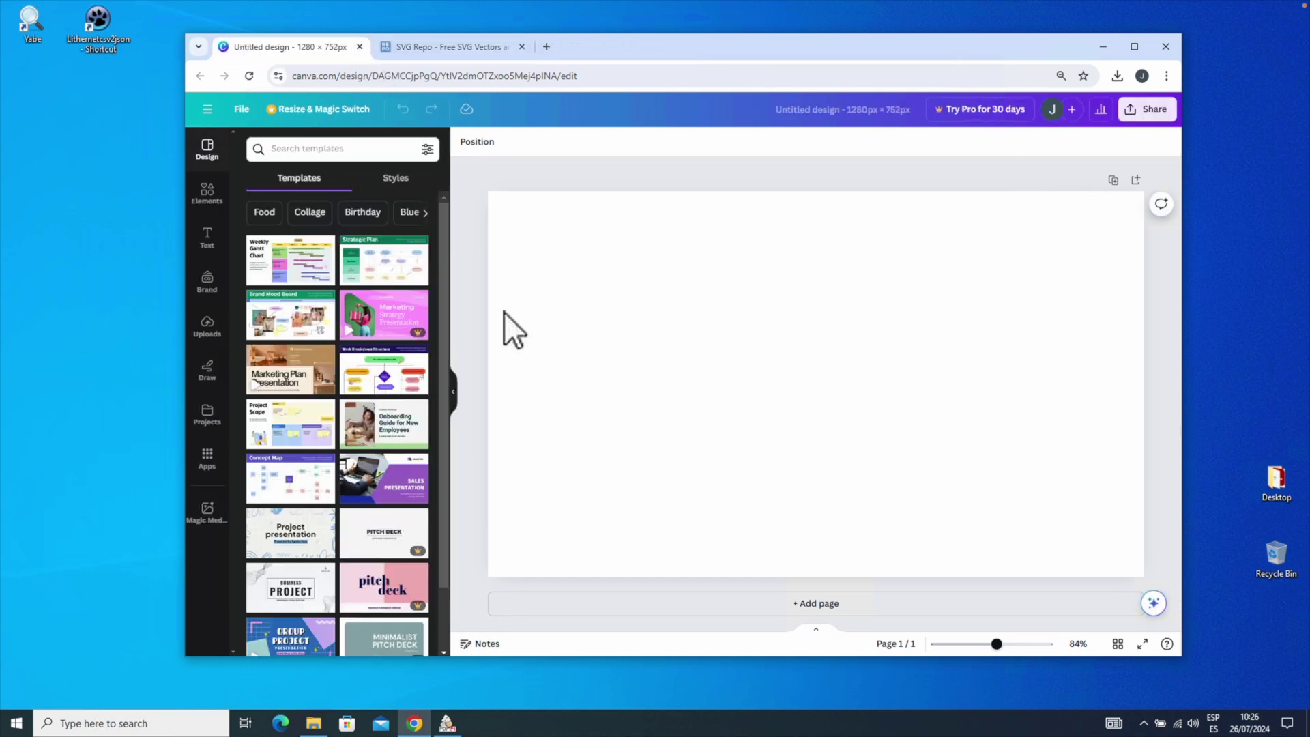
Paste the copied lighting-control layout onto the blank 1280 × 752 px page and deselect it
left_click(206, 192)
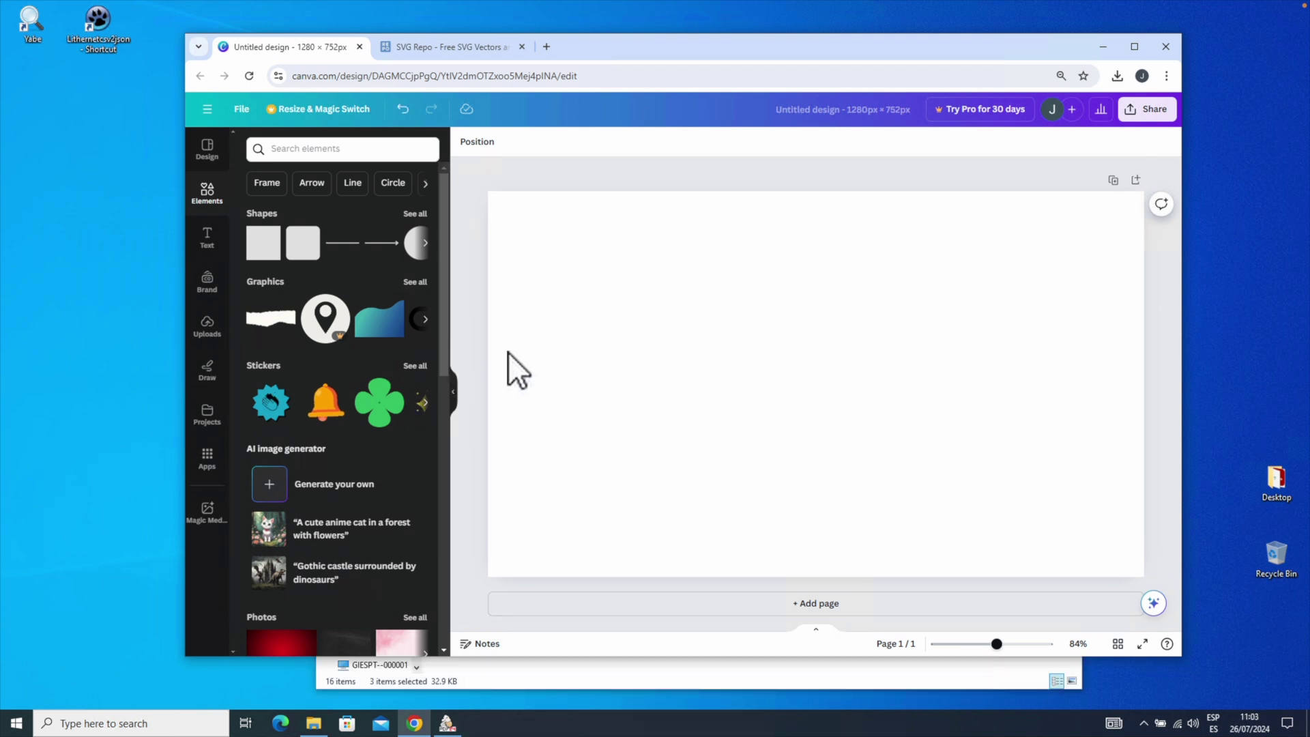
key("ctrl+v")
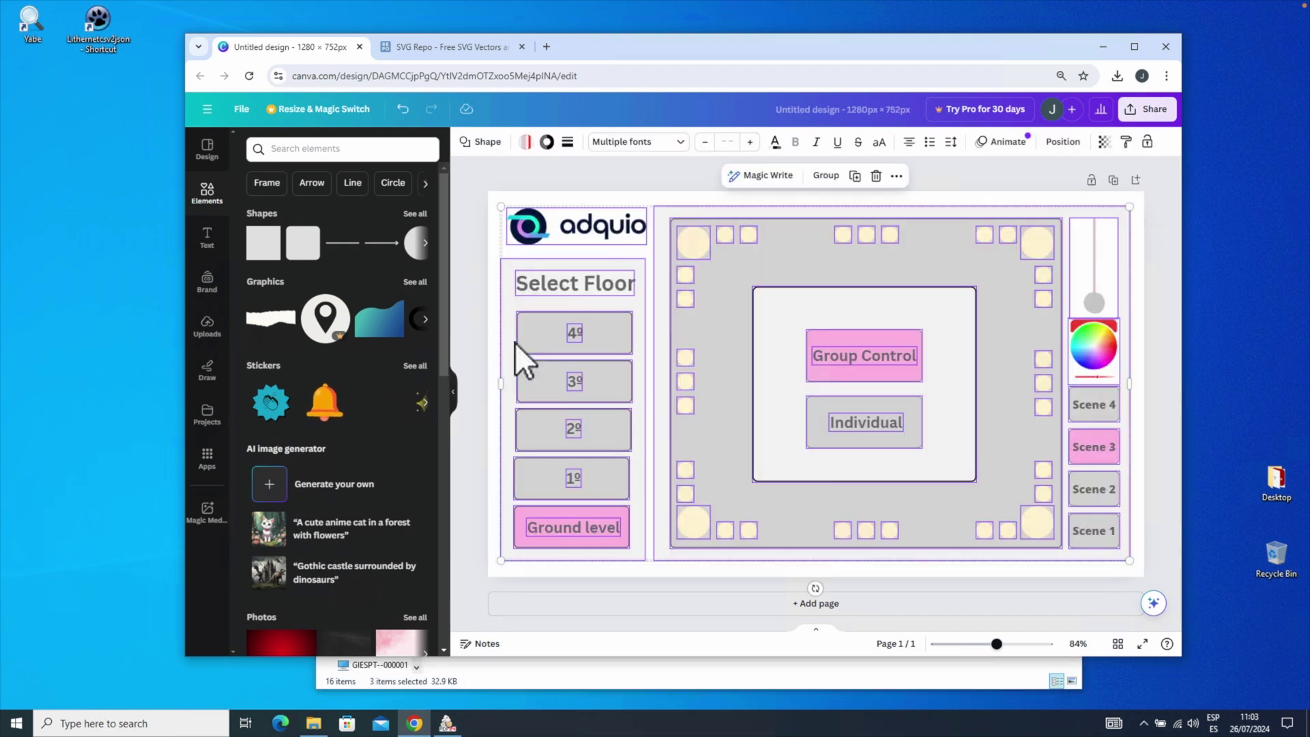
left_click(464, 266)
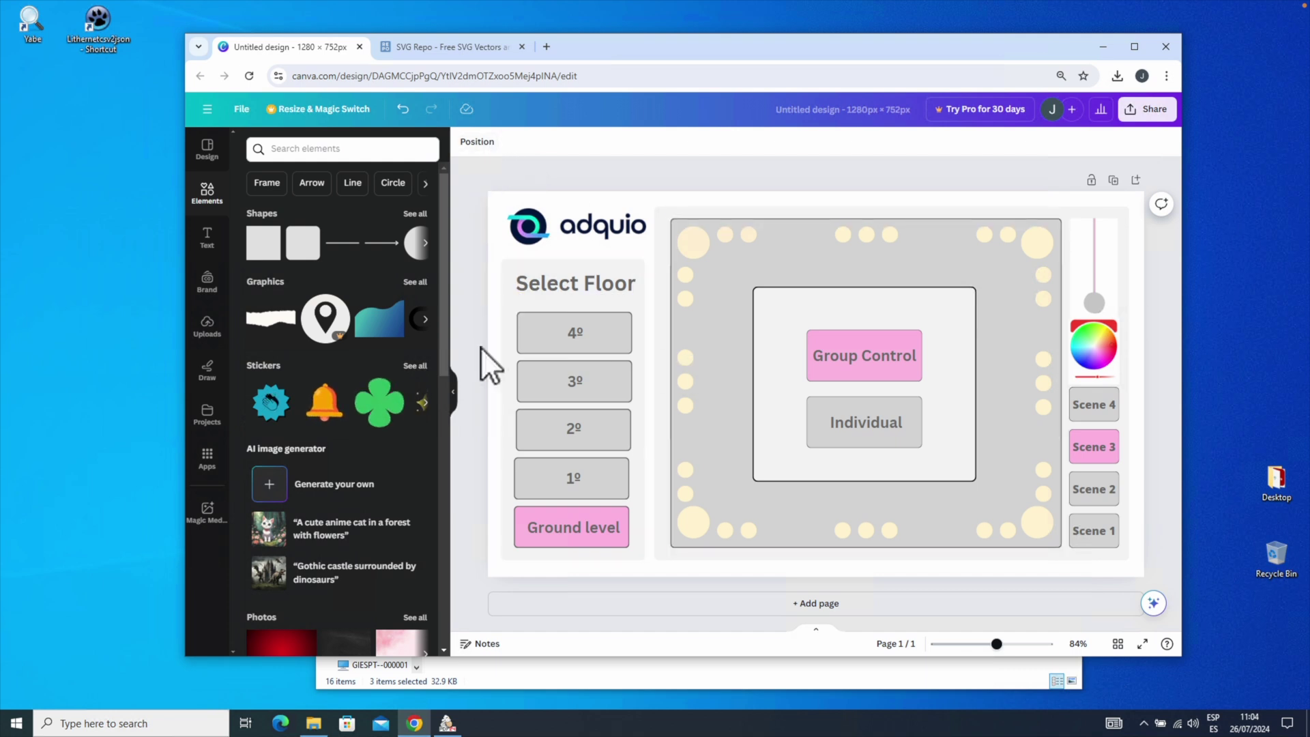
left_click(453, 391)
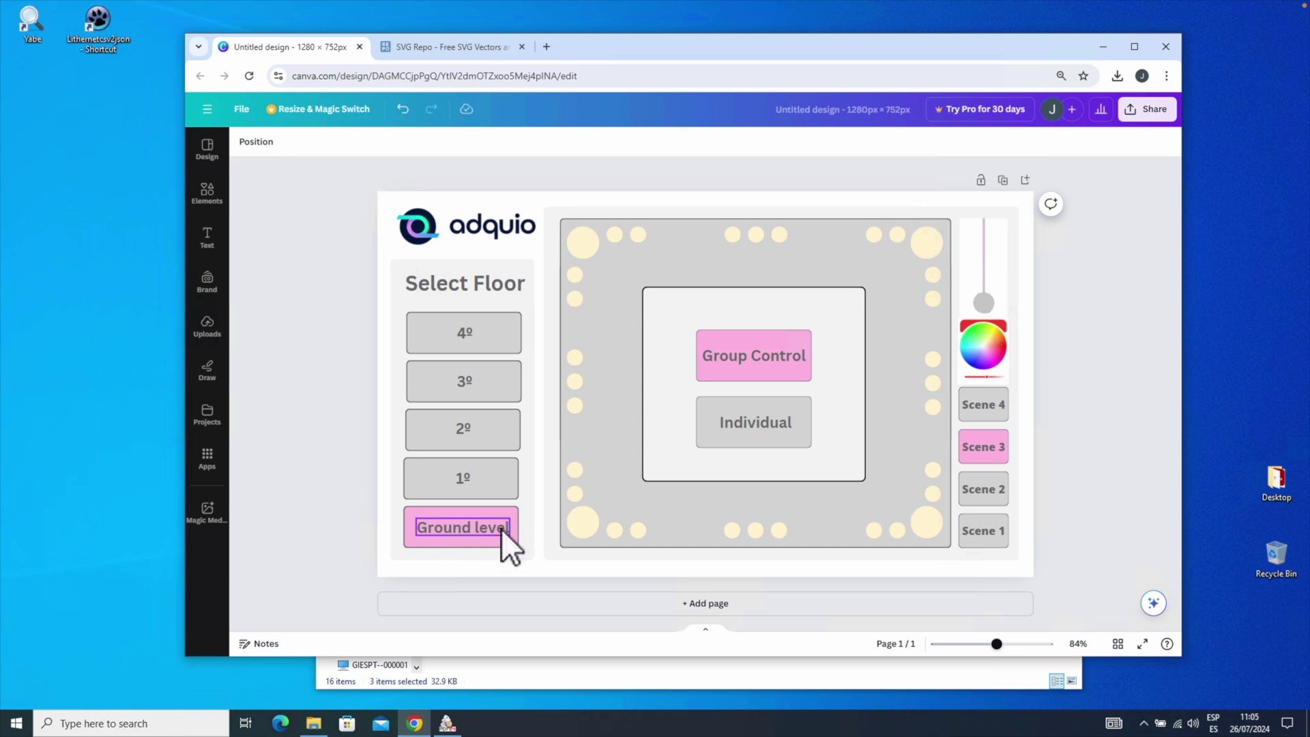
Add a pink square and reshape it into a rectangle about 226 × 83 px beside the Ground level button
left_click(209, 196)
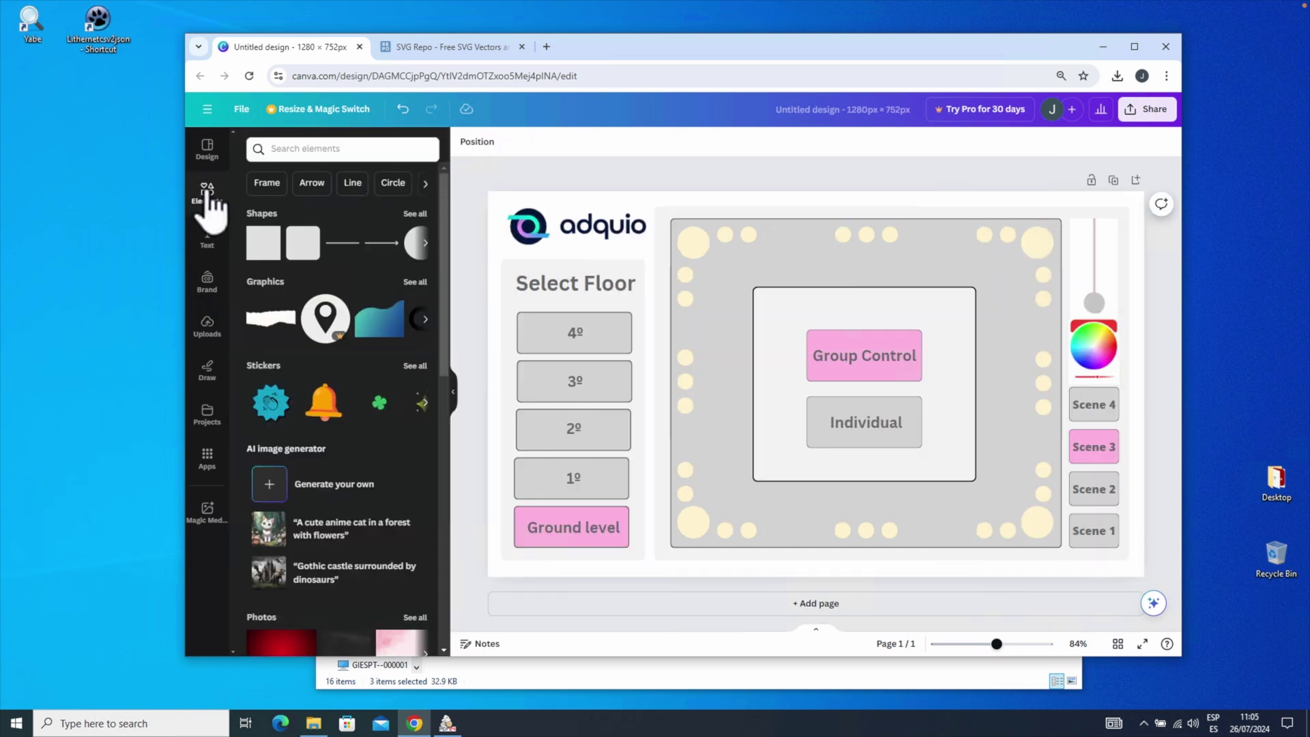
left_click(258, 246)
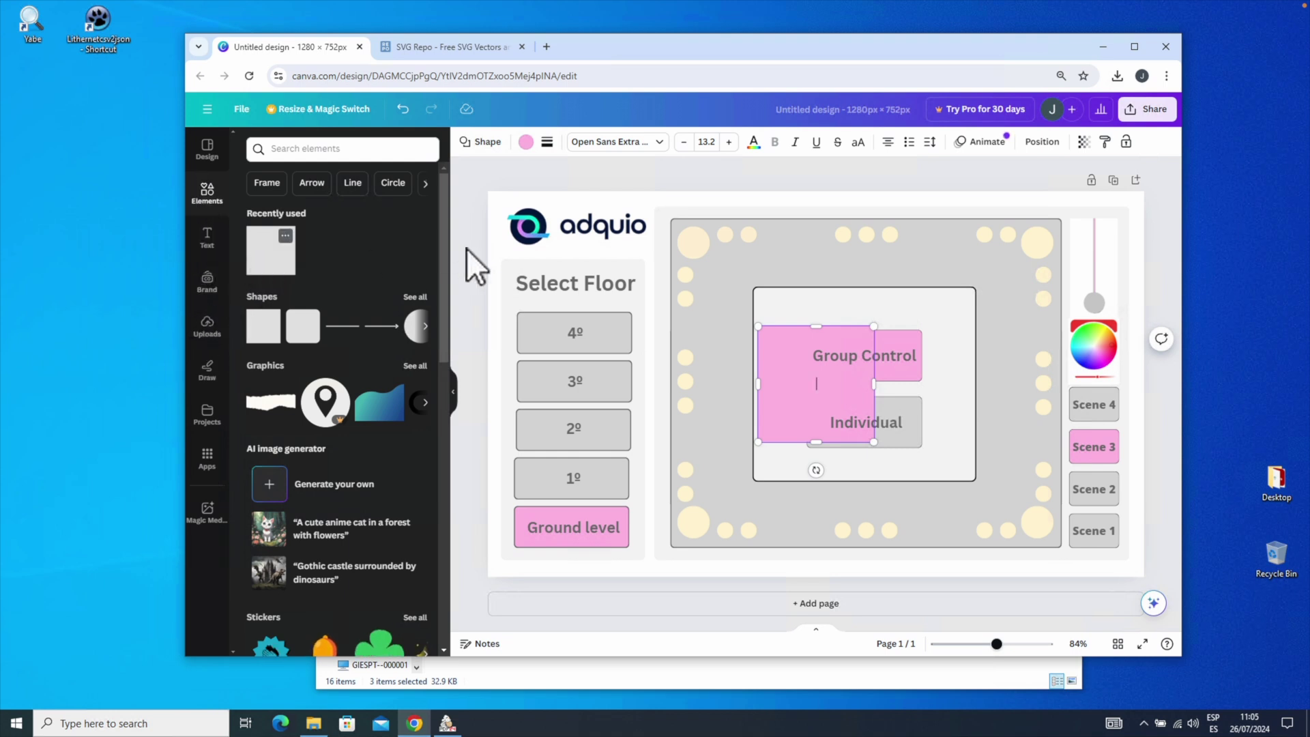
left_click_drag(792, 369, 668, 536)
left_click_drag(697, 601, 695, 539)
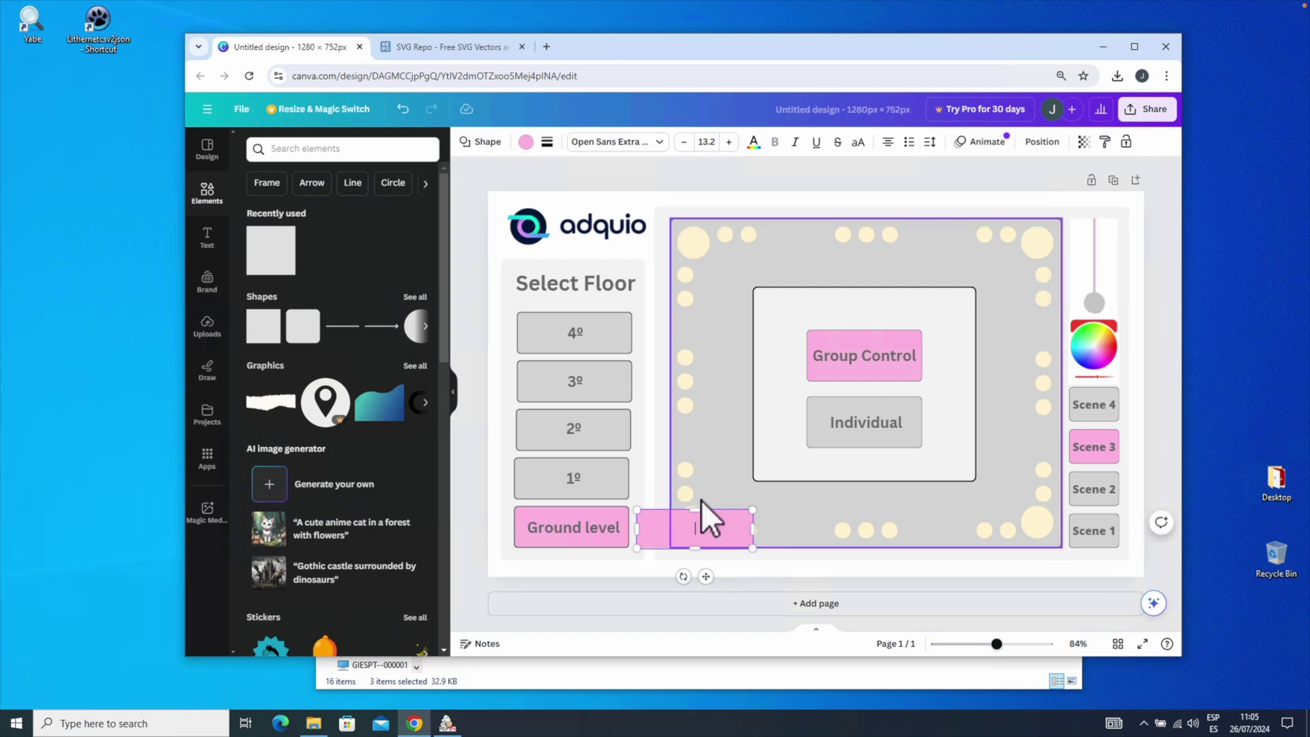
left_click_drag(694, 509, 694, 506)
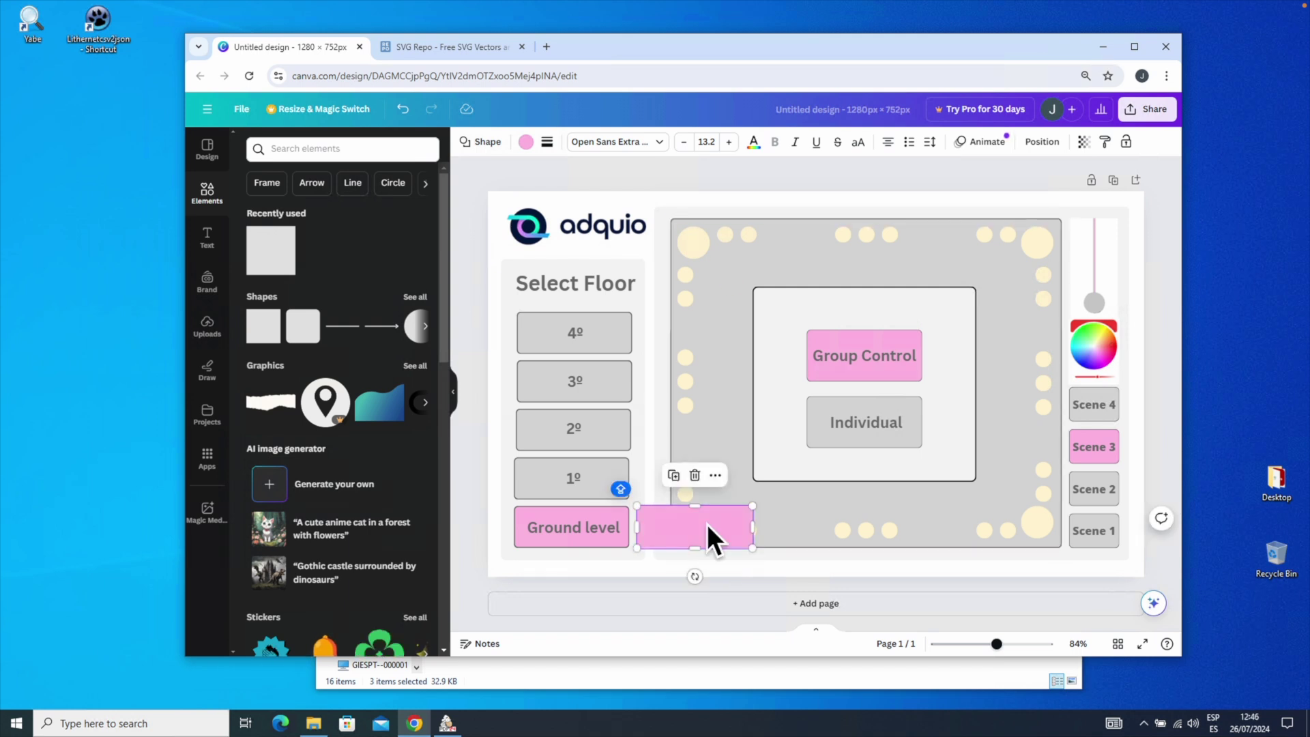
left_click_drag(693, 554, 713, 517)
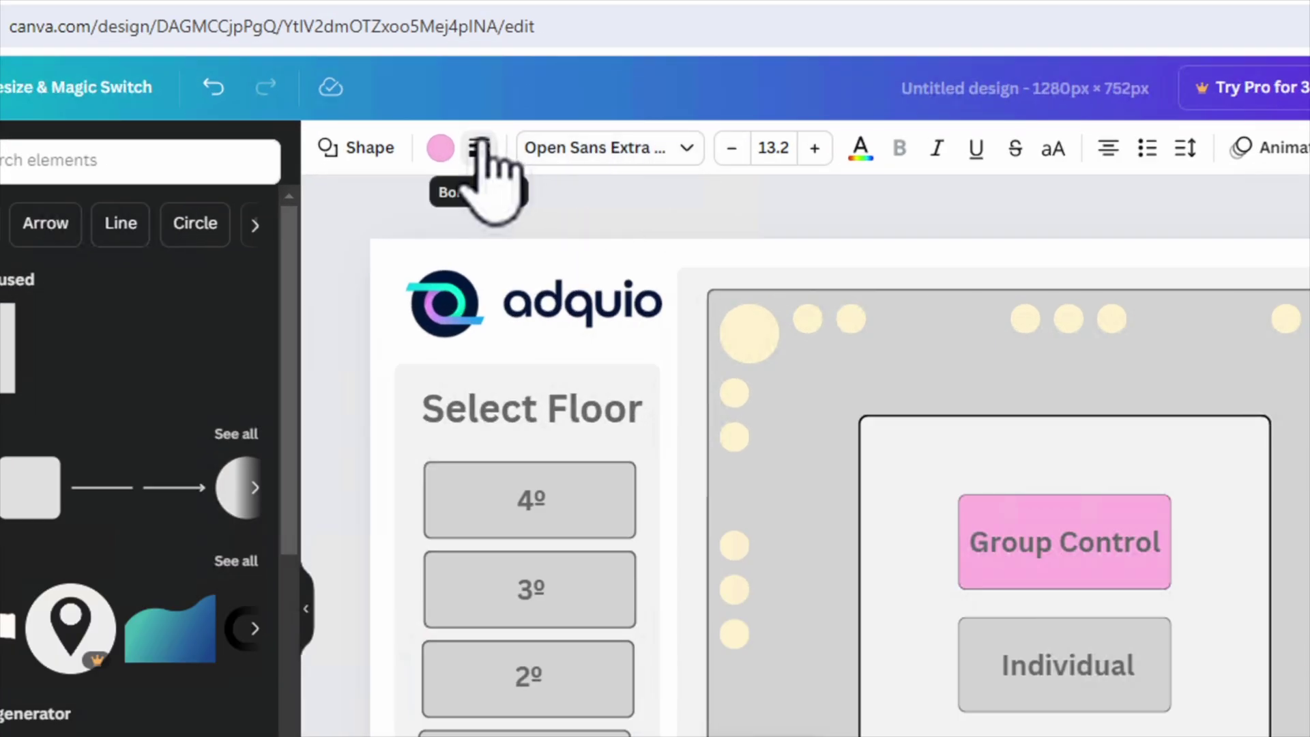
Give the new pink rectangle a corner rounding of 5 and a solid border of weight 1
left_click(480, 147)
left_click(810, 374)
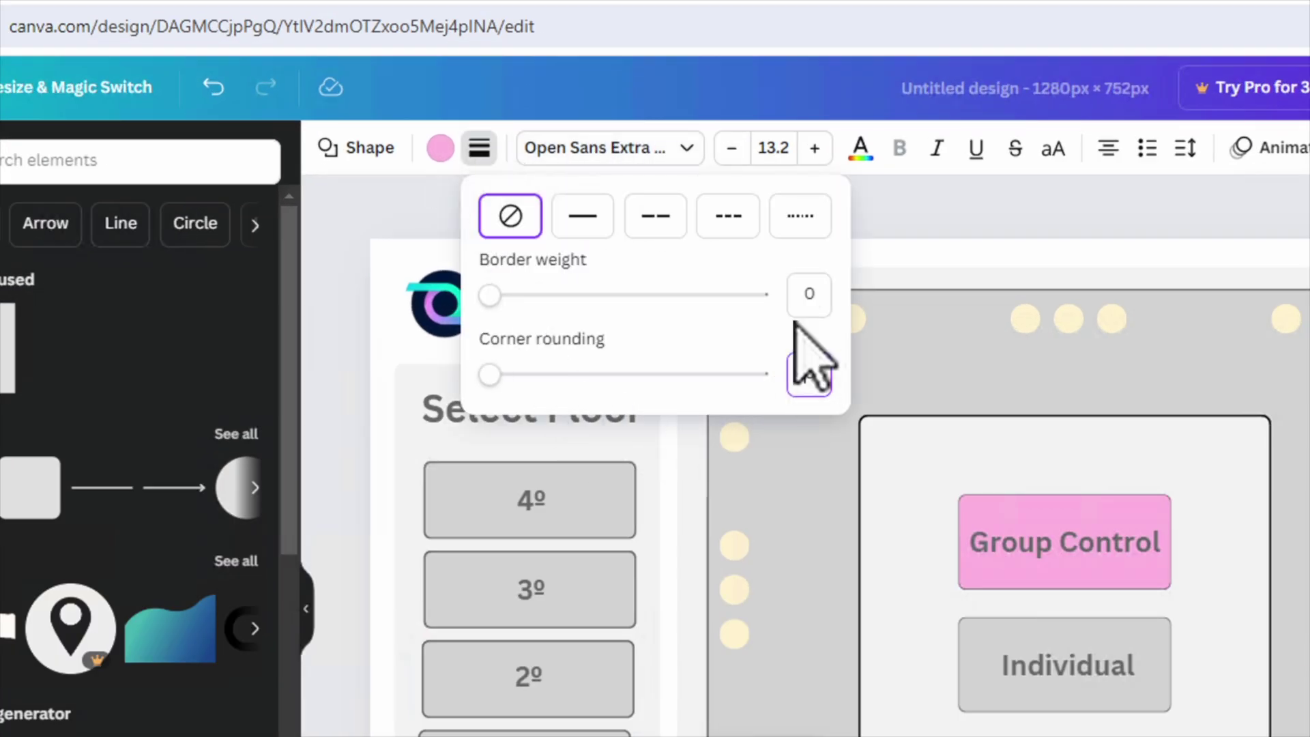
type("50")
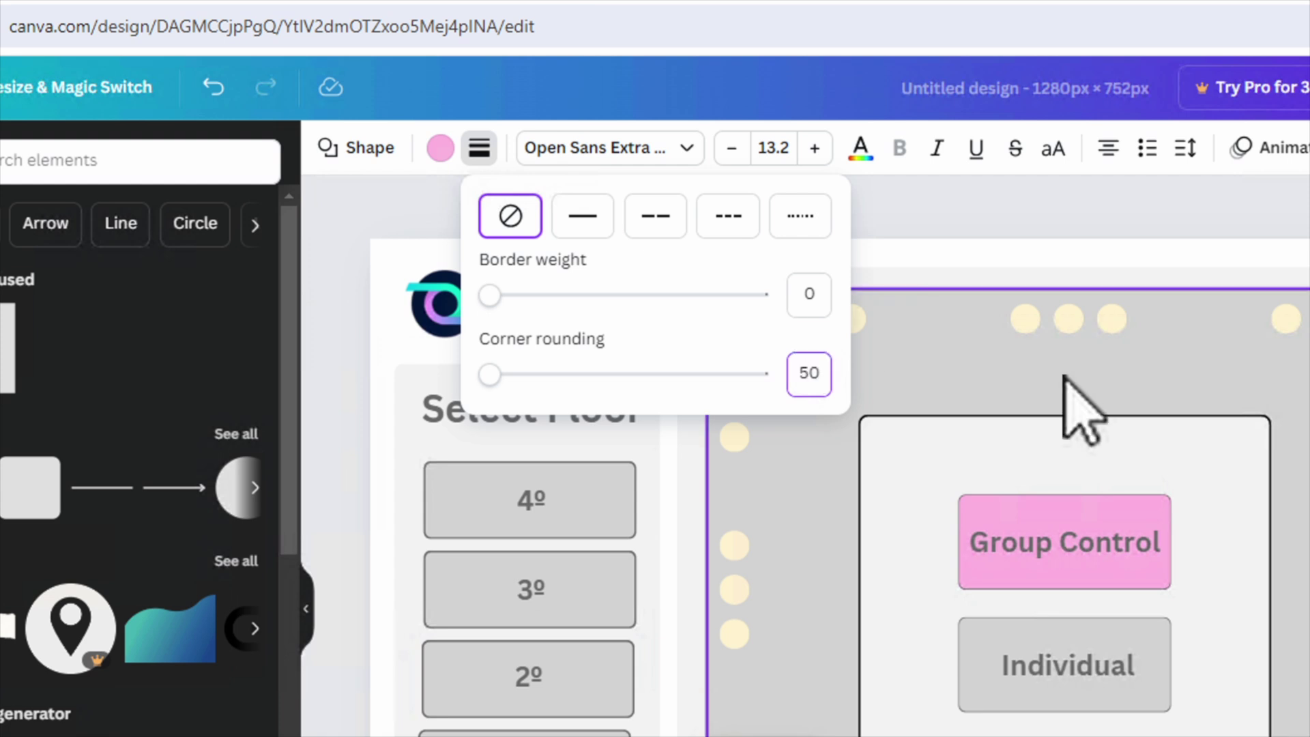
key("Delete")
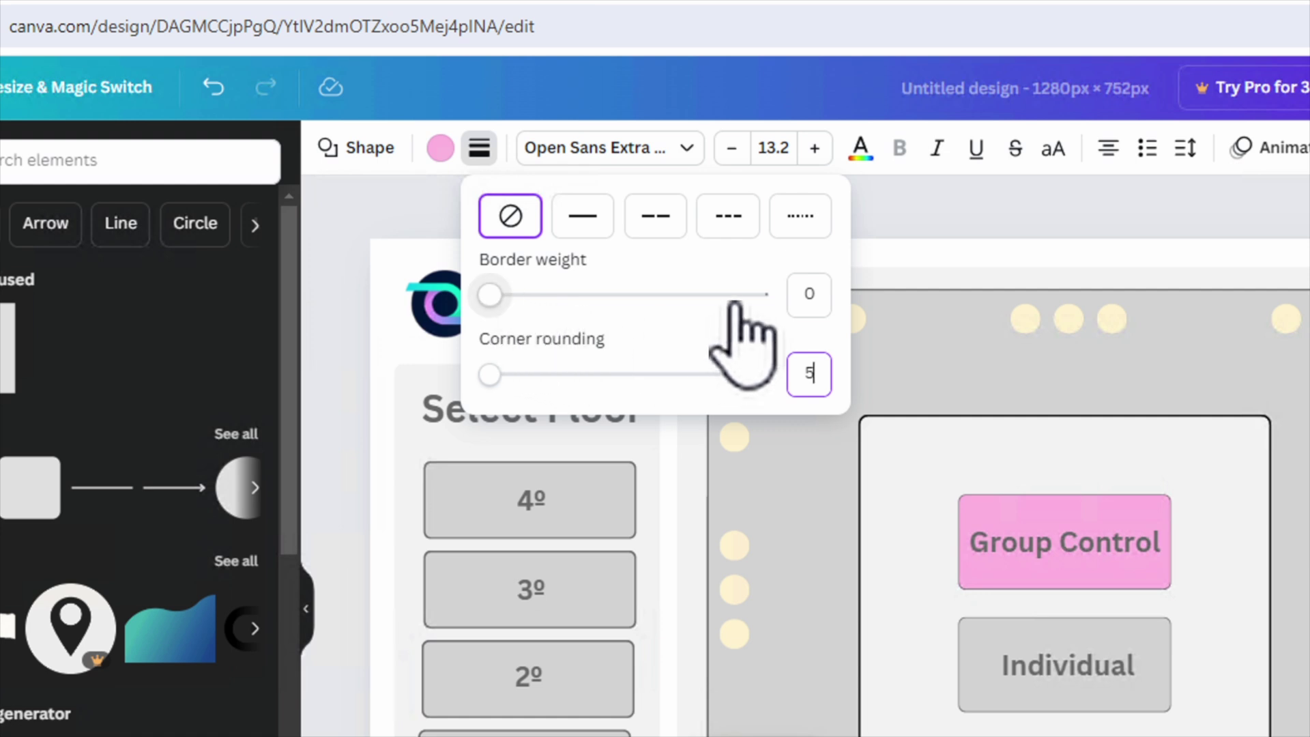
left_click(808, 293)
type("1")
key("Return")
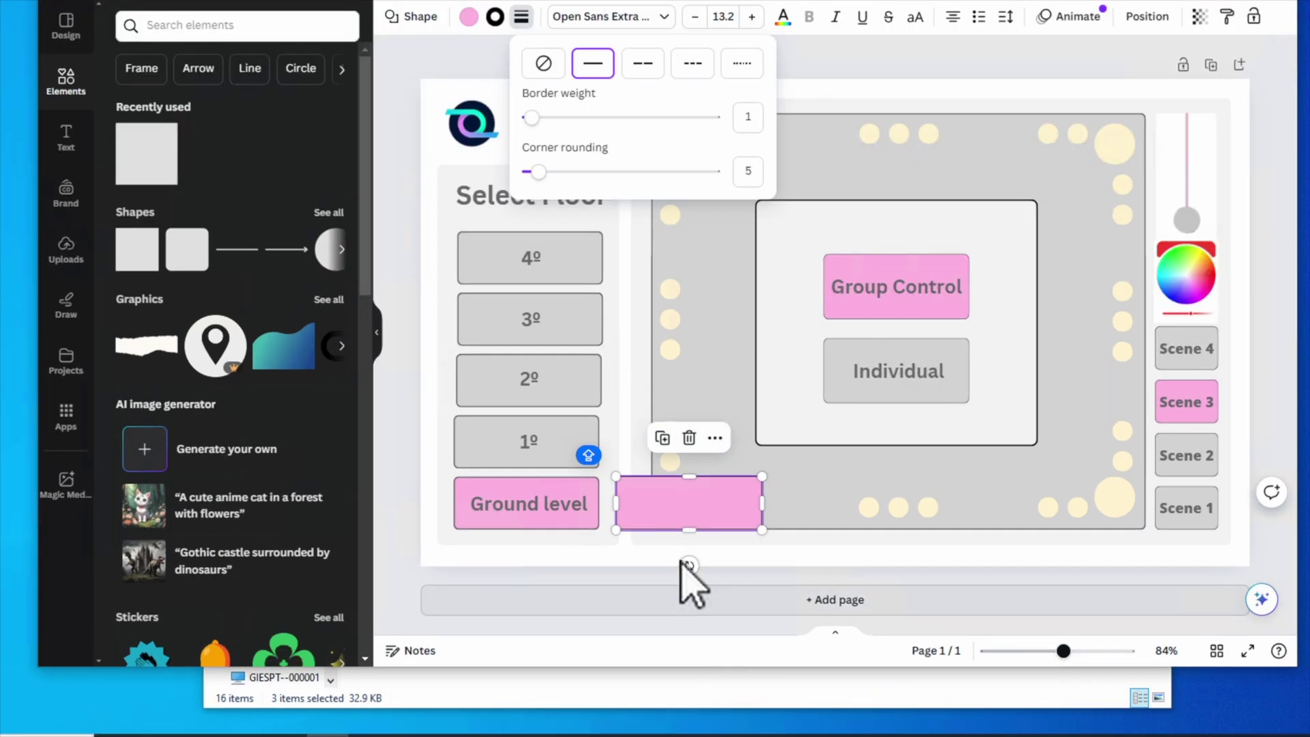
left_click(785, 556)
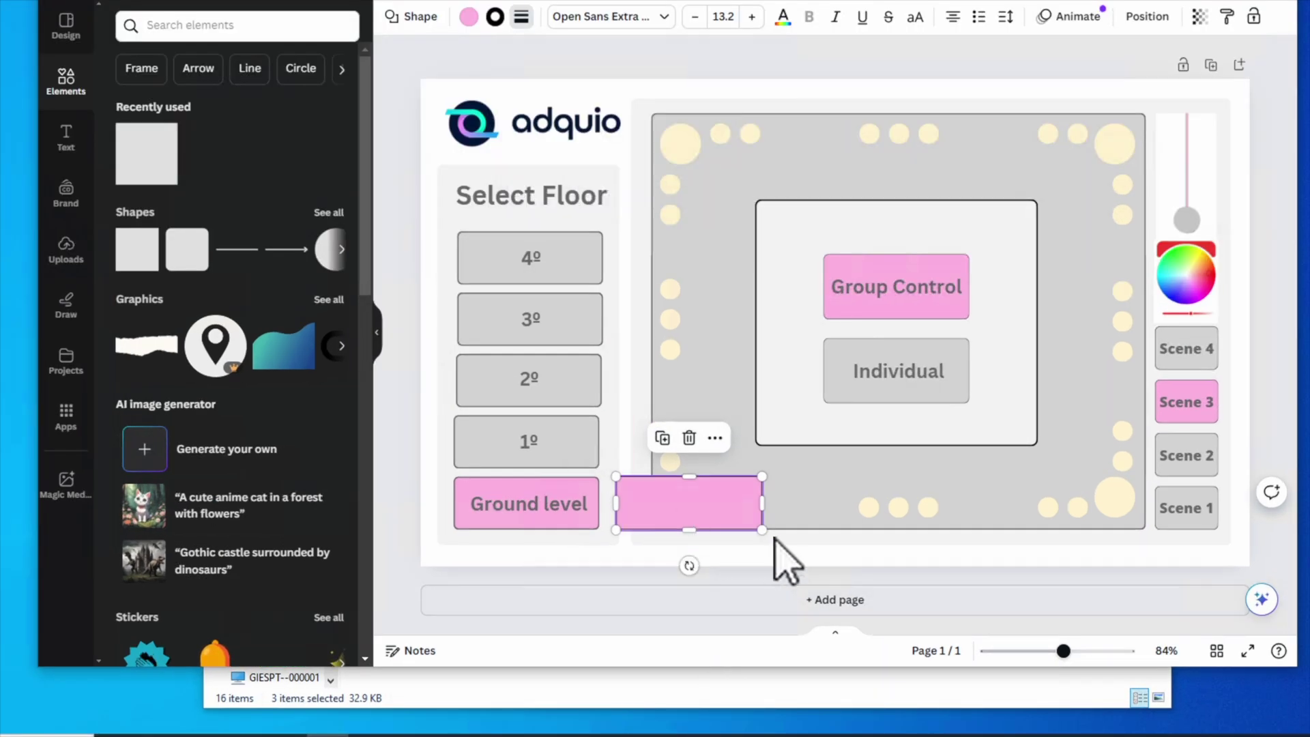
Move the new pink rectangle slightly closer to the original Ground level button
mouse_move(720, 512)
left_mouse_down()
mouse_move(550, 567)
mouse_move(720, 505)
mouse_move(707, 508)
left_mouse_up()
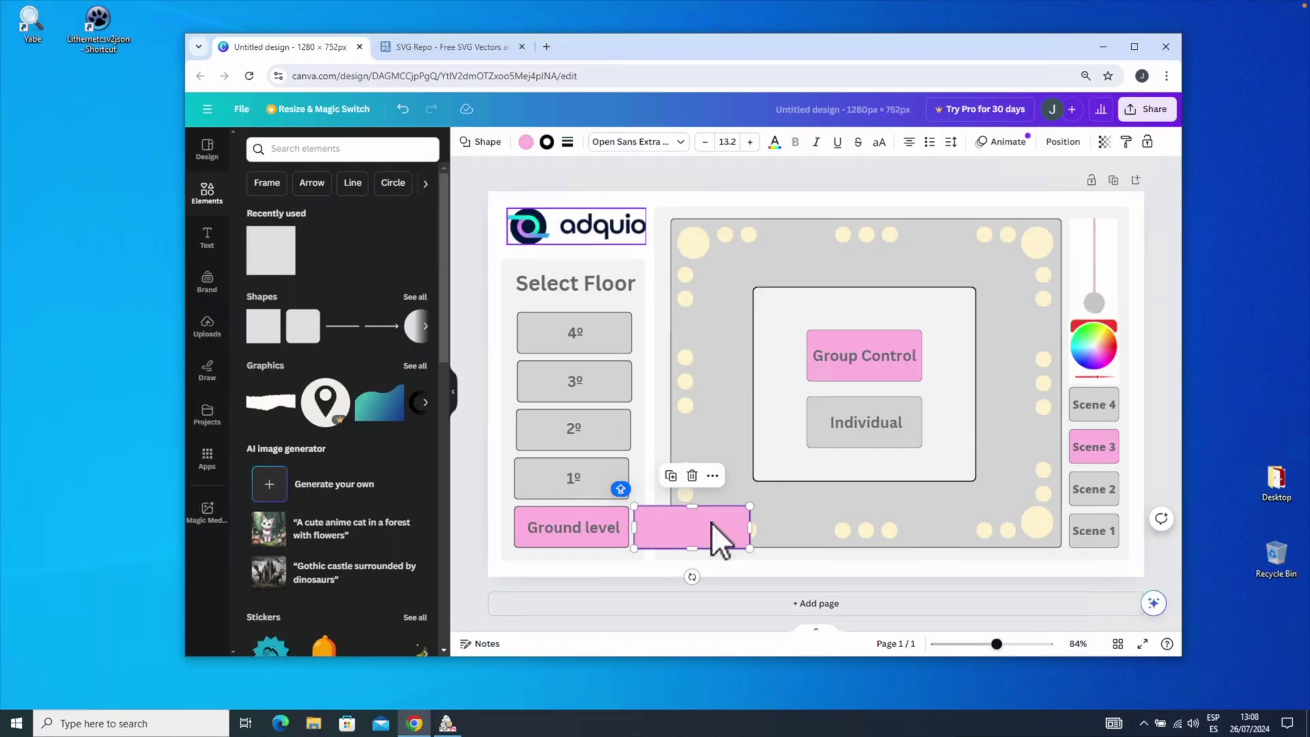
double_click(704, 500)
left_click(715, 524)
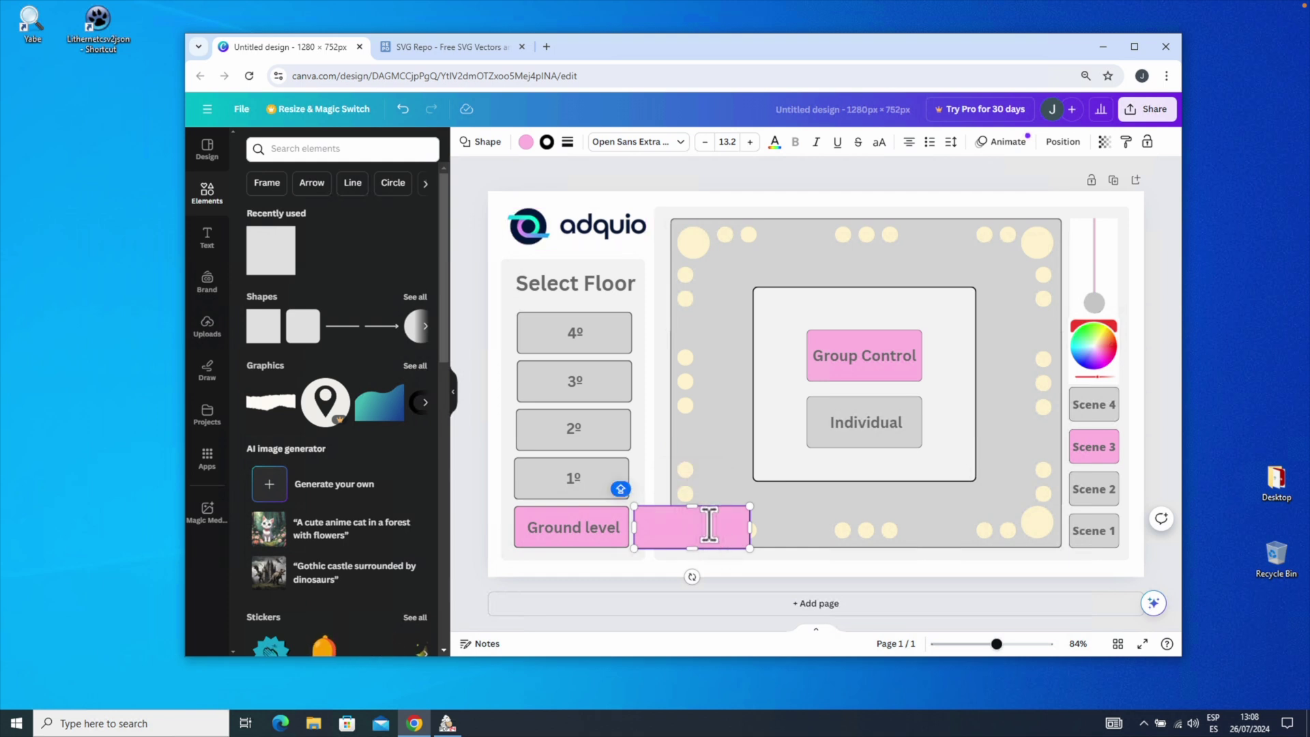
Add a body text box reading "Ground level" and place it inside the new pink rectangle
left_click(207, 240)
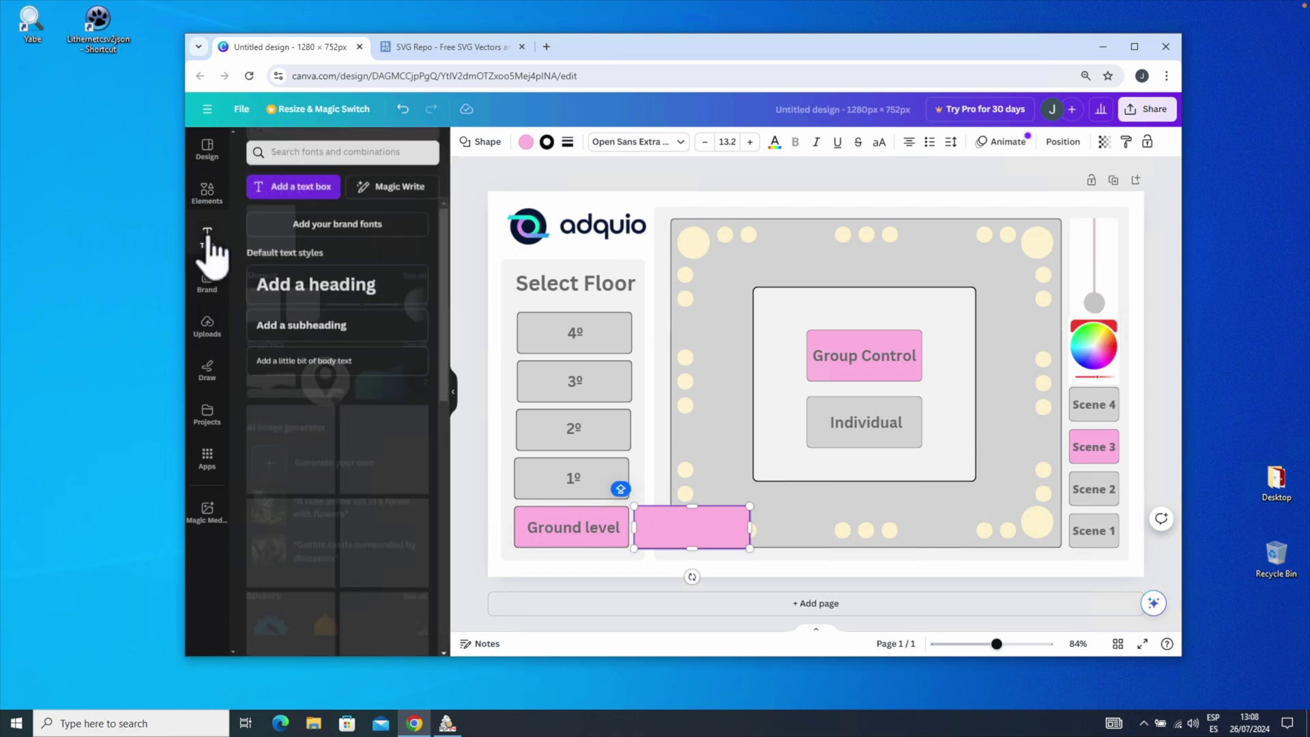
left_click(326, 358)
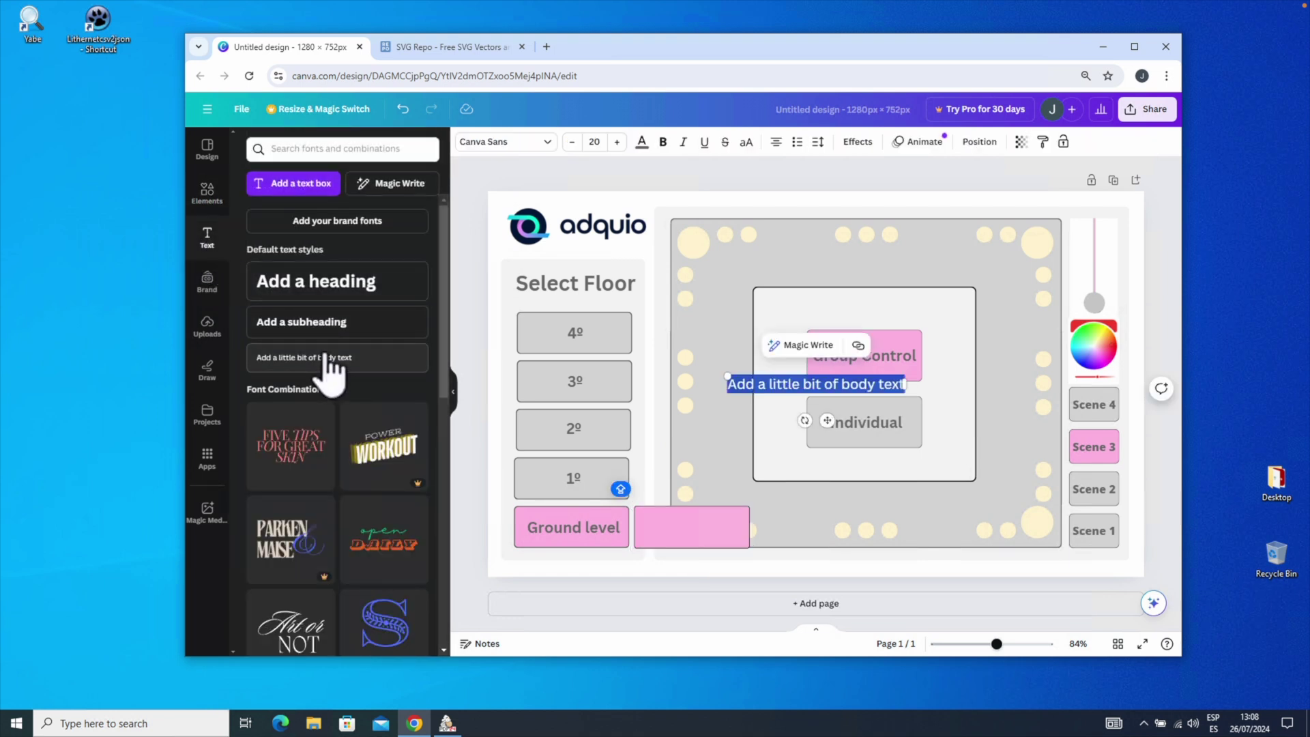
left_click_drag(750, 384, 668, 524)
double_click(673, 525)
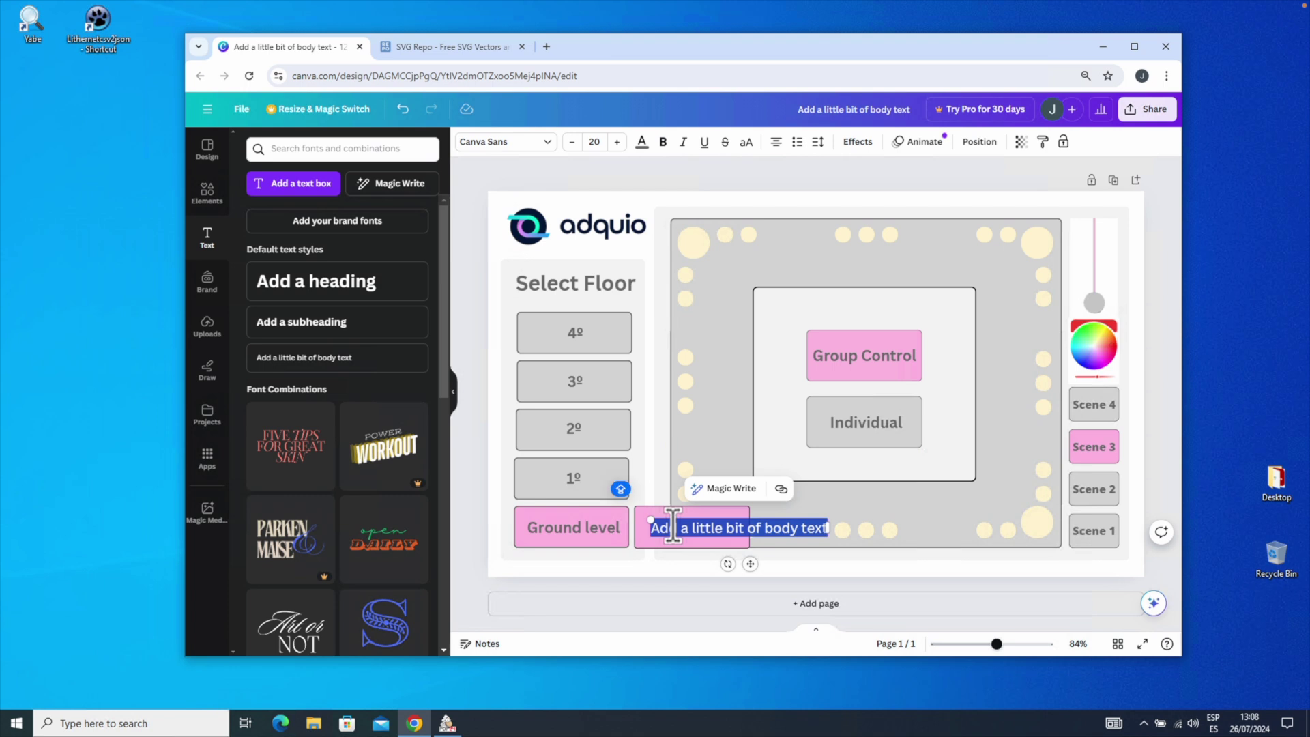
type("Ground Le")
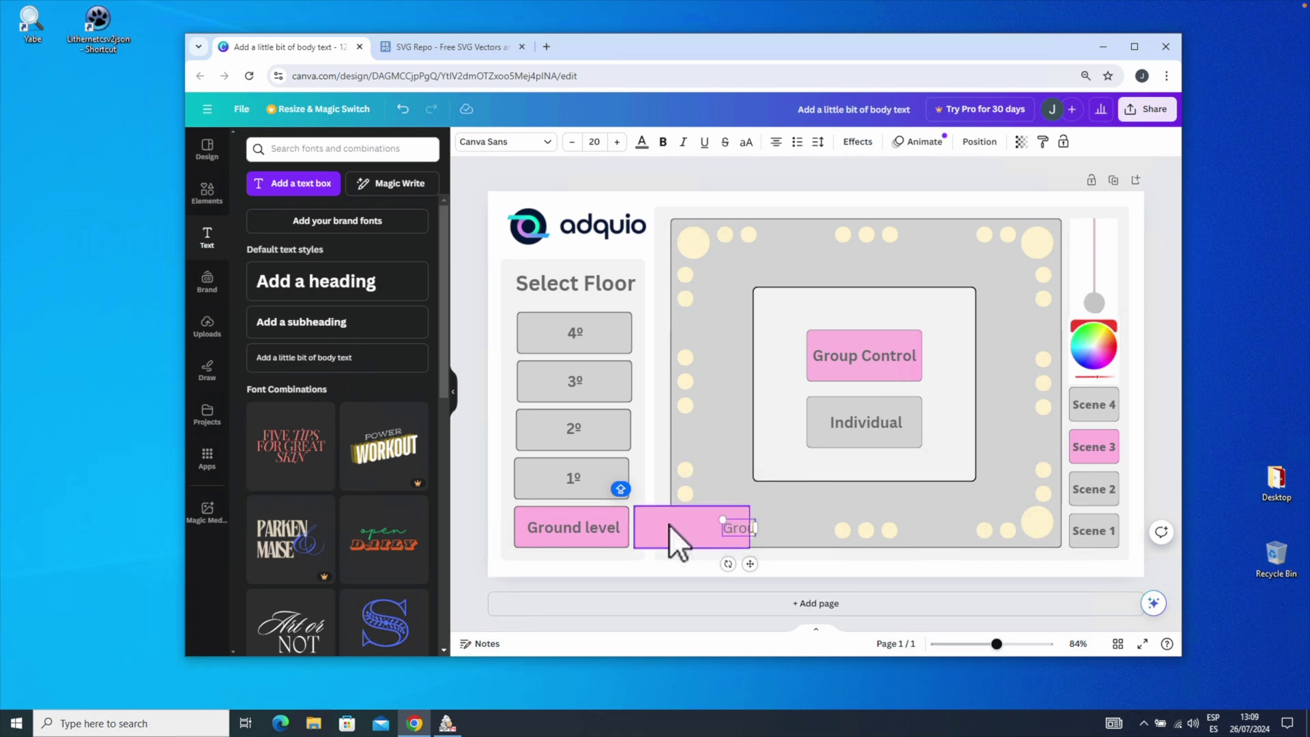
key("BackSpace")
key("BackSpace")
key("BackSpace")
type("level")
left_click_drag(731, 527, 684, 526)
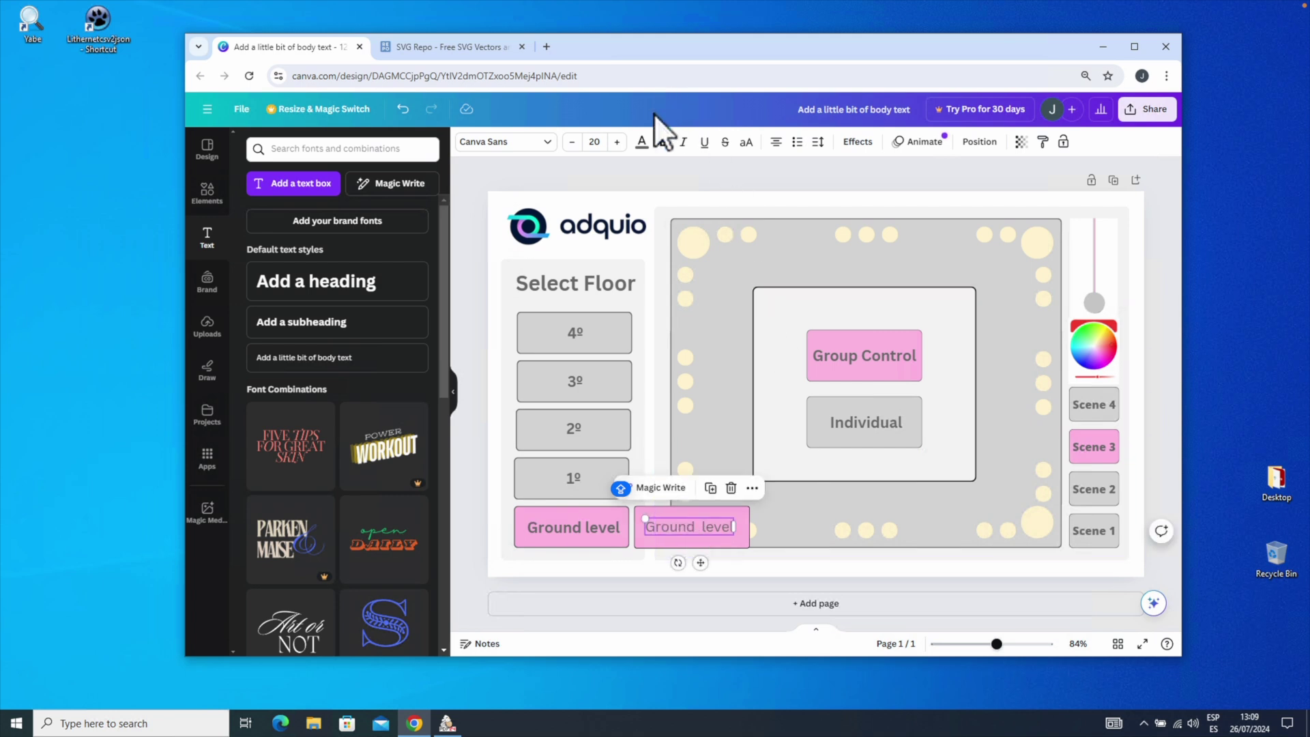
Make the new rectangle's "Ground level" label bold, check its text colour and deselect it
left_click(664, 142)
left_click(641, 142)
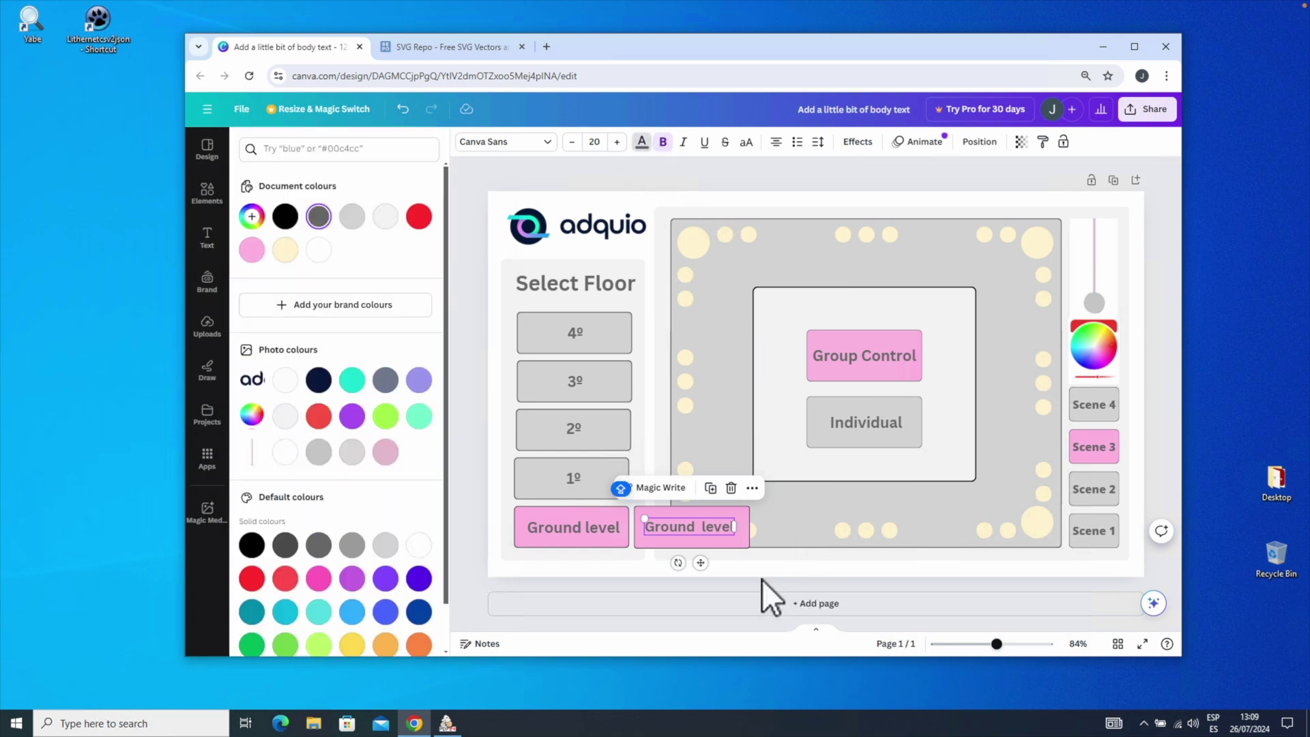
left_click_drag(760, 581, 753, 573)
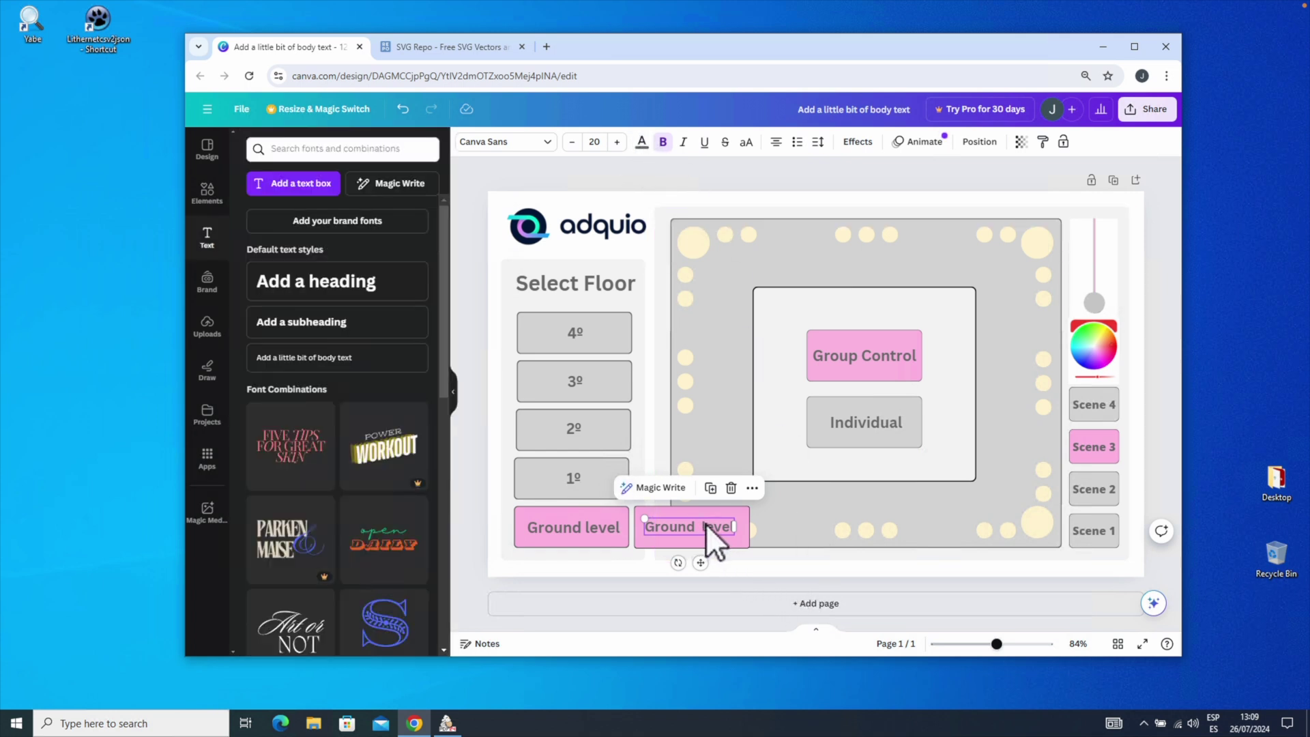
left_click(784, 572)
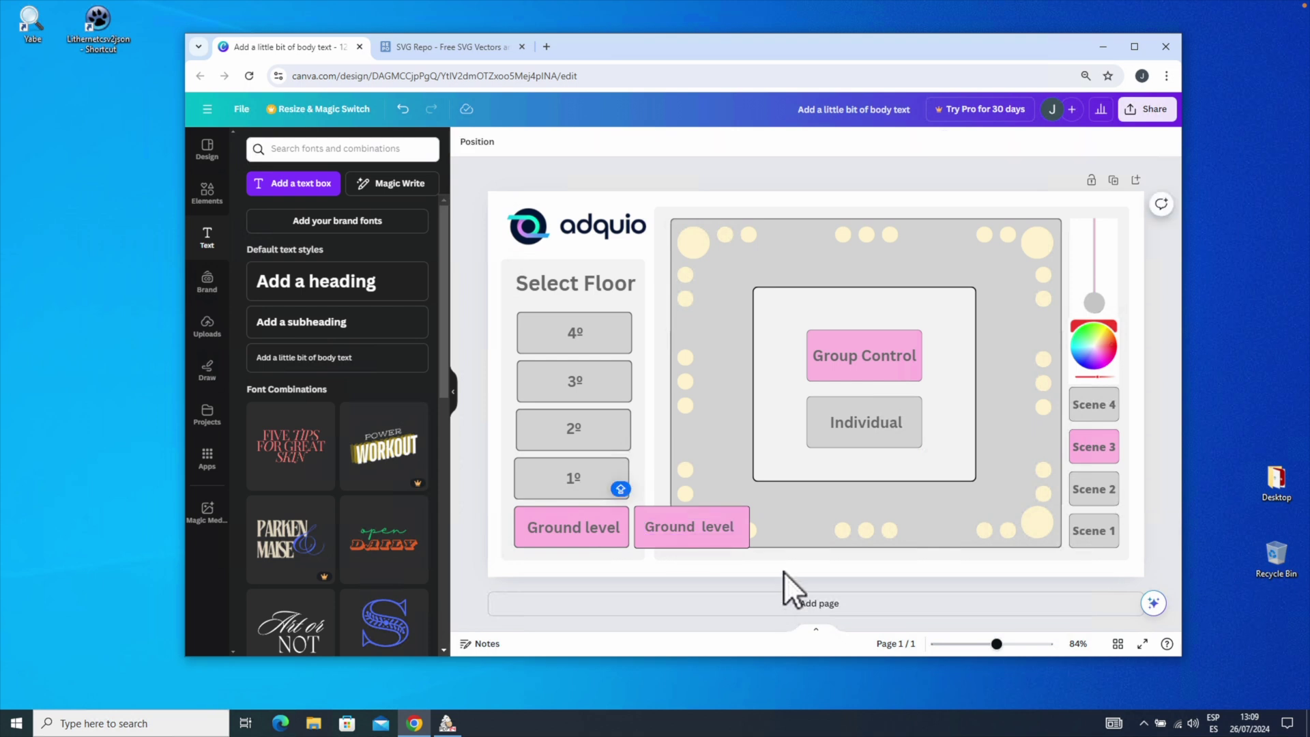
Check the new rectangle's dimensions and create a separate custom-size design of 226 × 83 px for it
left_click(686, 513)
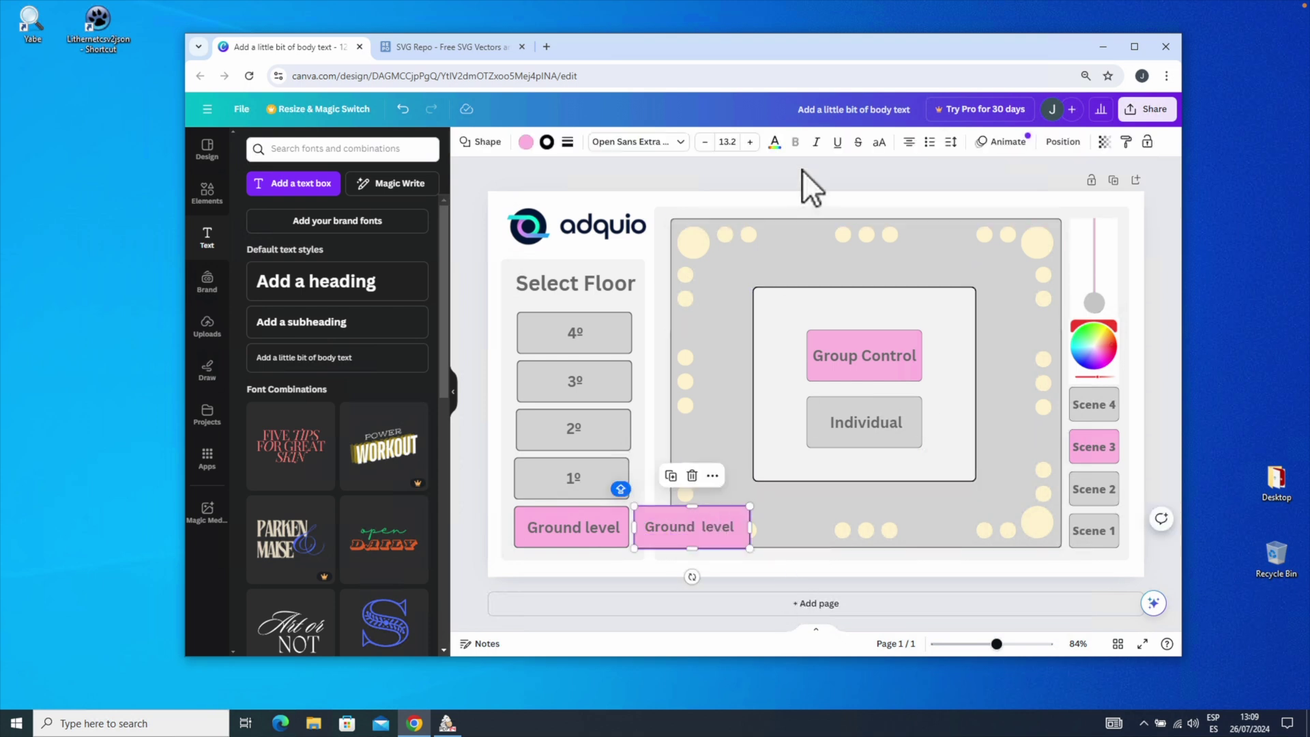
left_click(1064, 143)
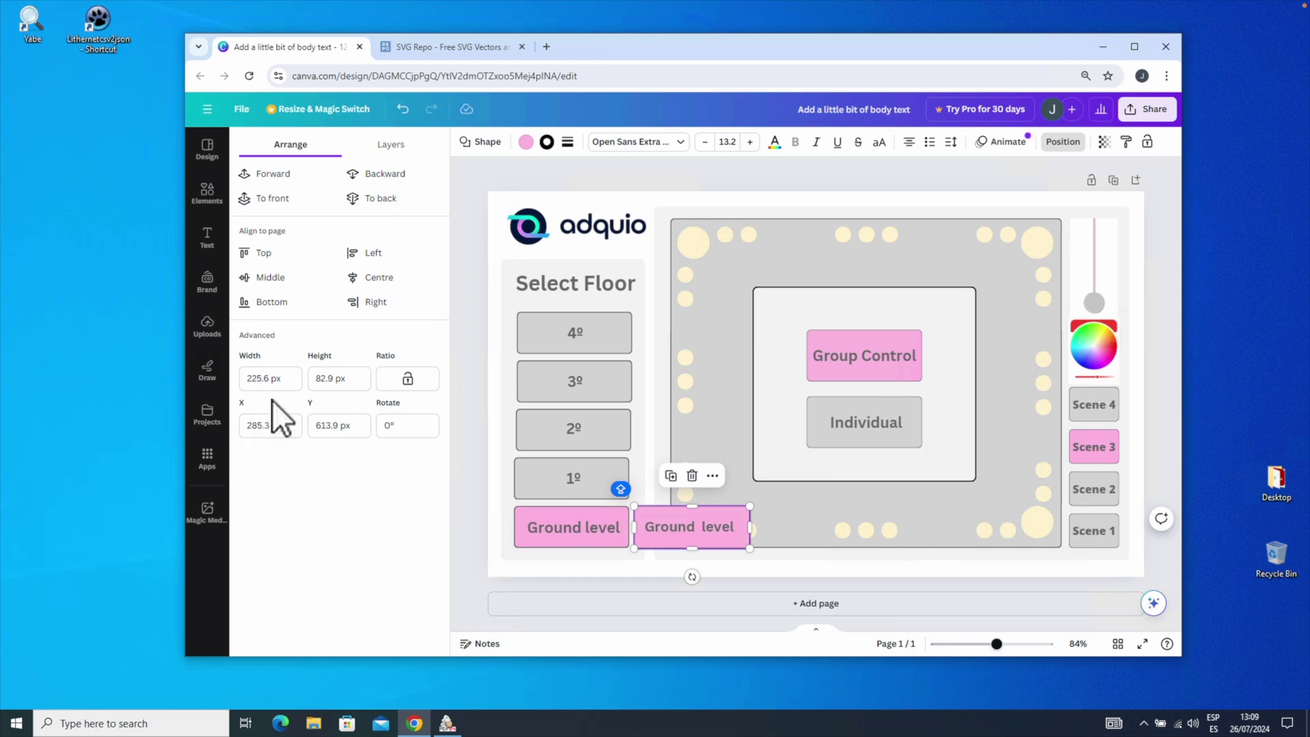
left_click(207, 108)
left_click(283, 145)
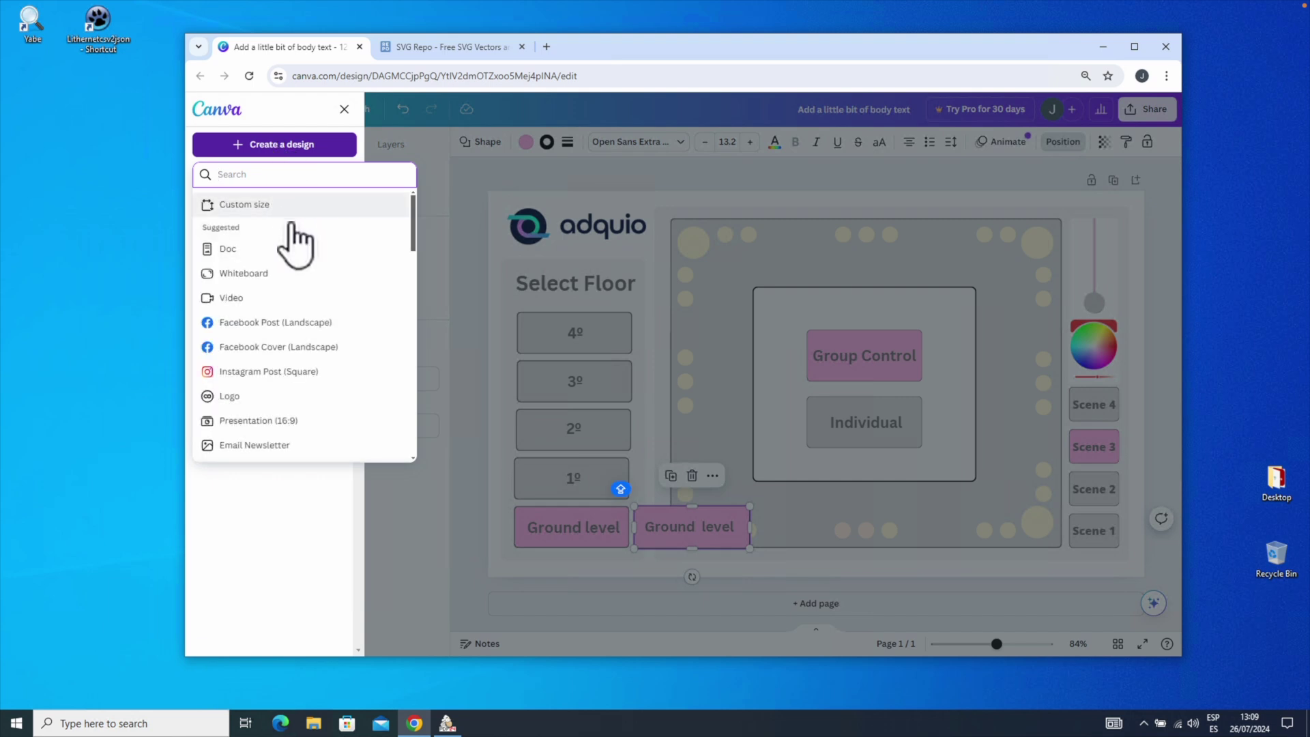
left_click(246, 205)
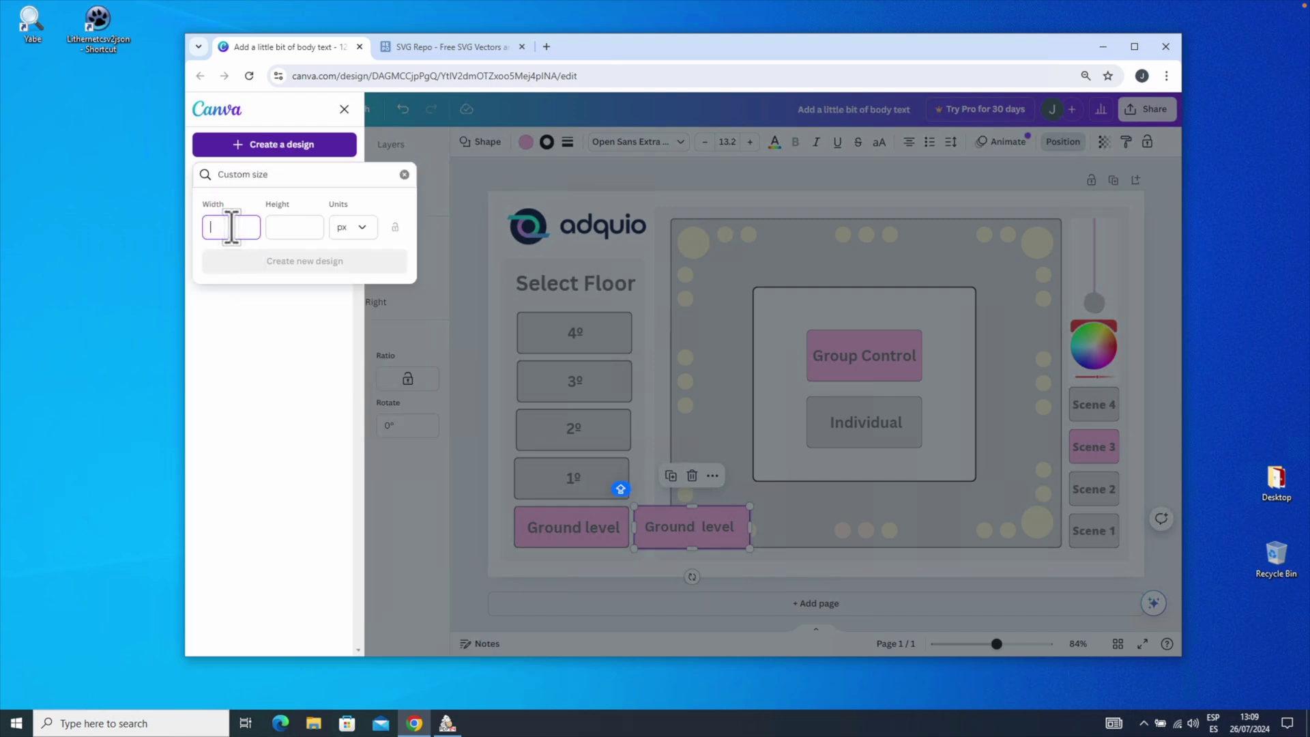
type("226")
key("Tab")
type("83")
left_click(282, 260)
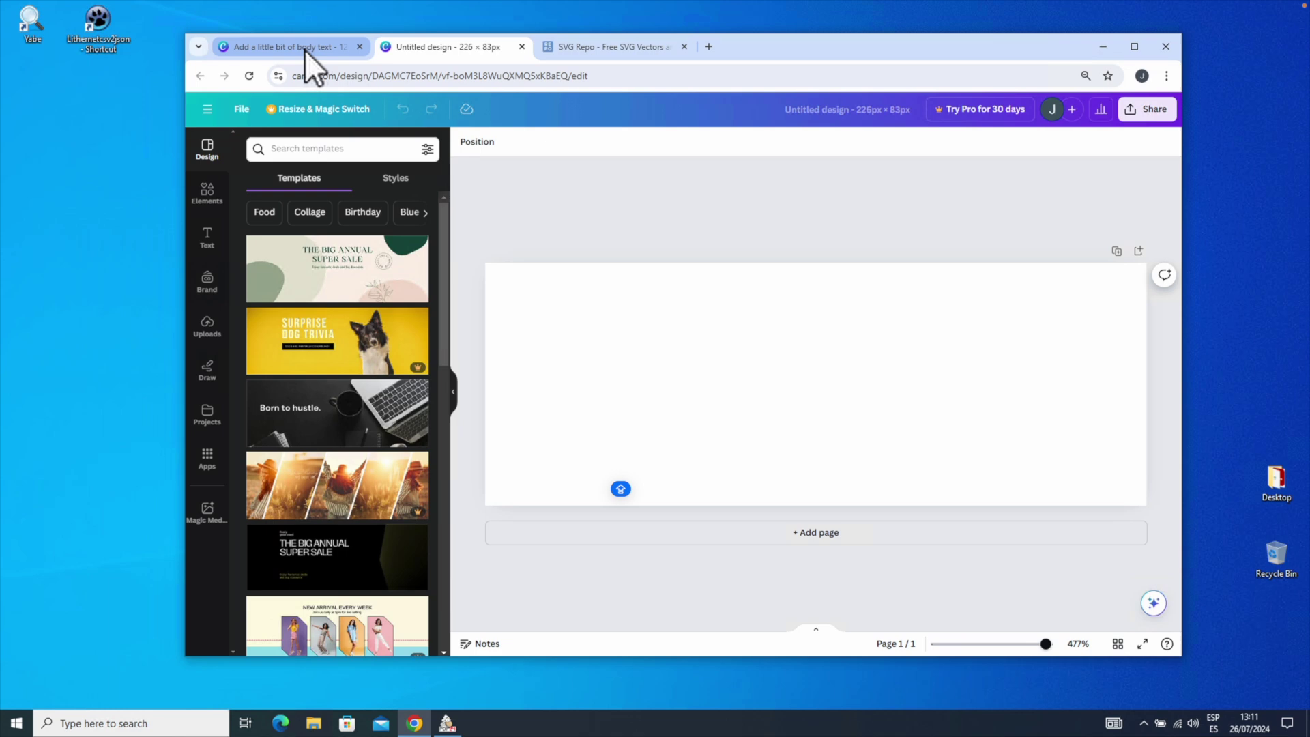
Copy the new pink rectangle and its "Ground level" label from the interface design into the blank 226 × 83 px design
left_click(304, 50)
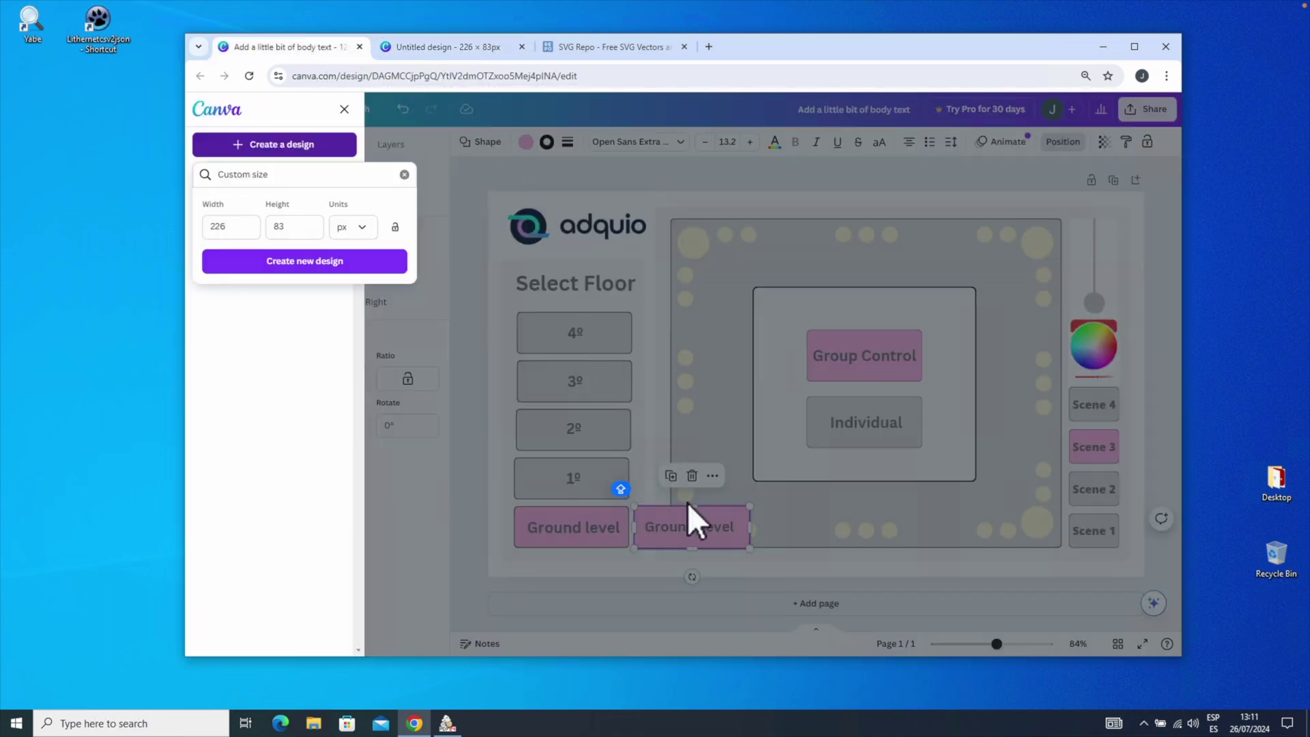
left_click(703, 533)
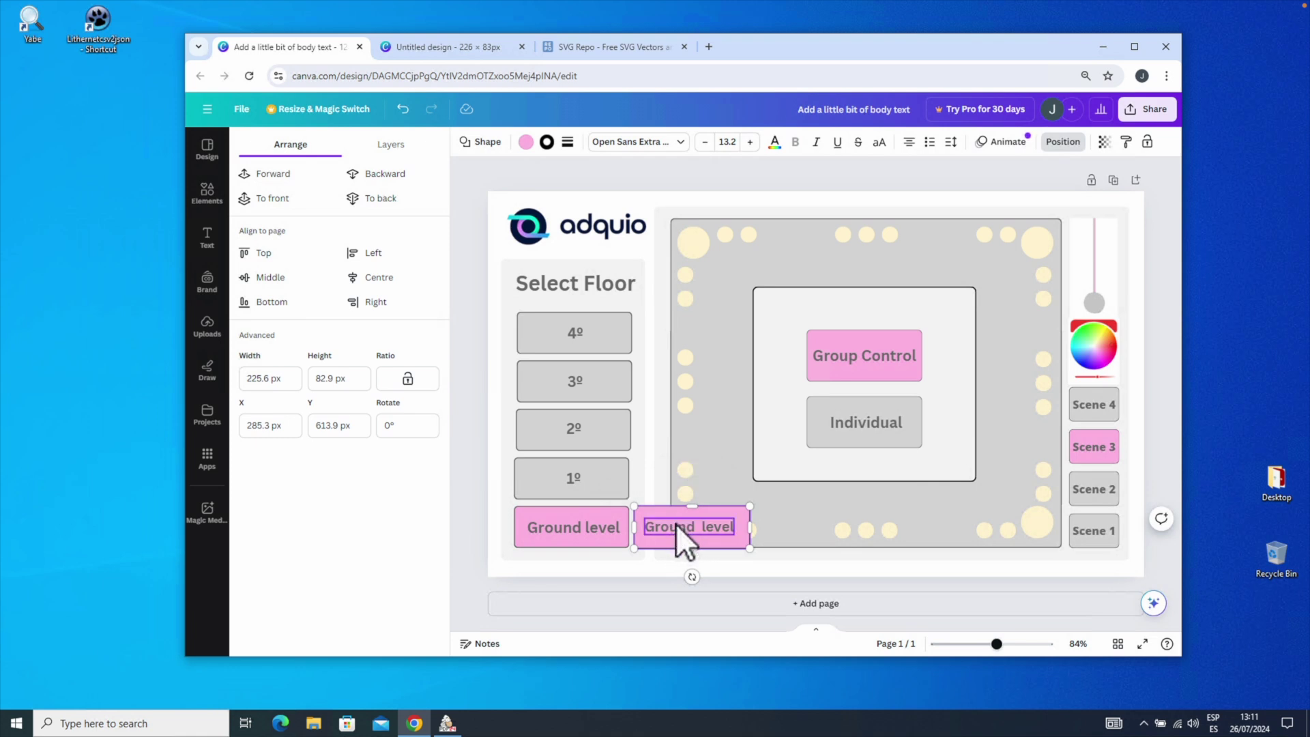
left_click(677, 528, "shift")
right_click(679, 538)
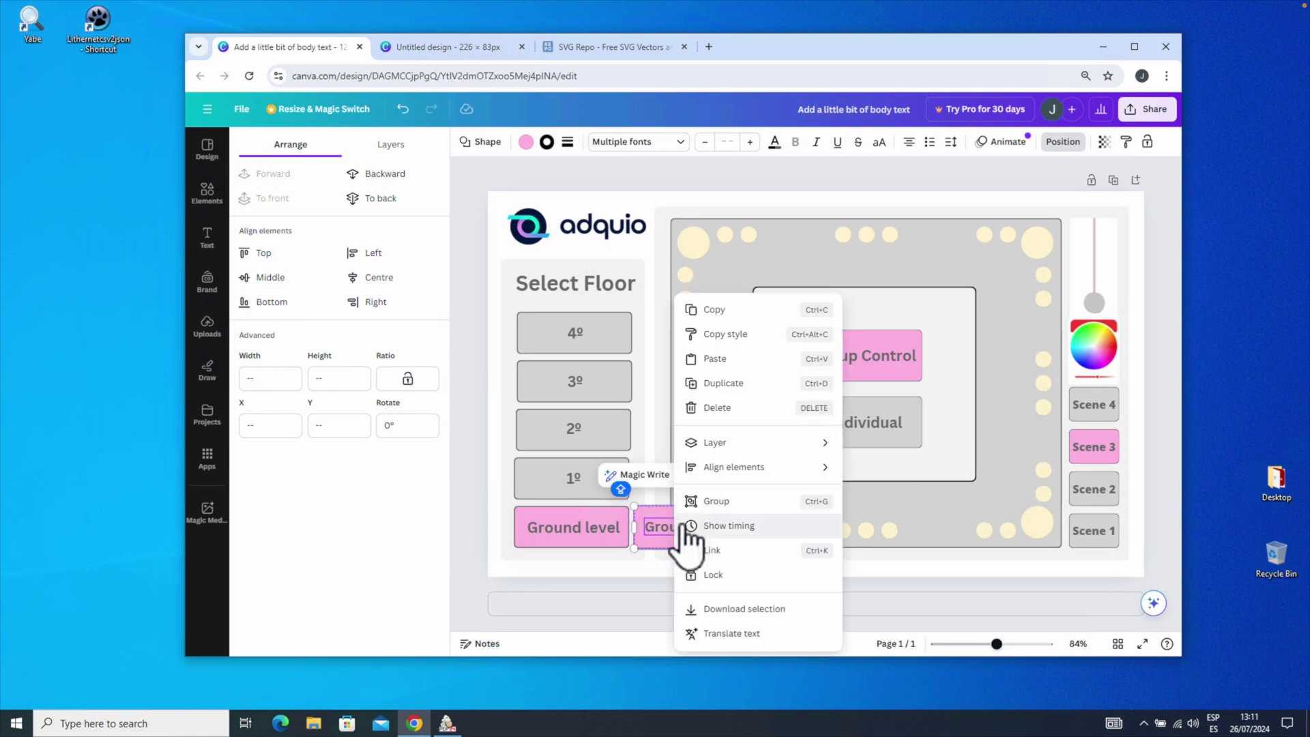
left_click(728, 311)
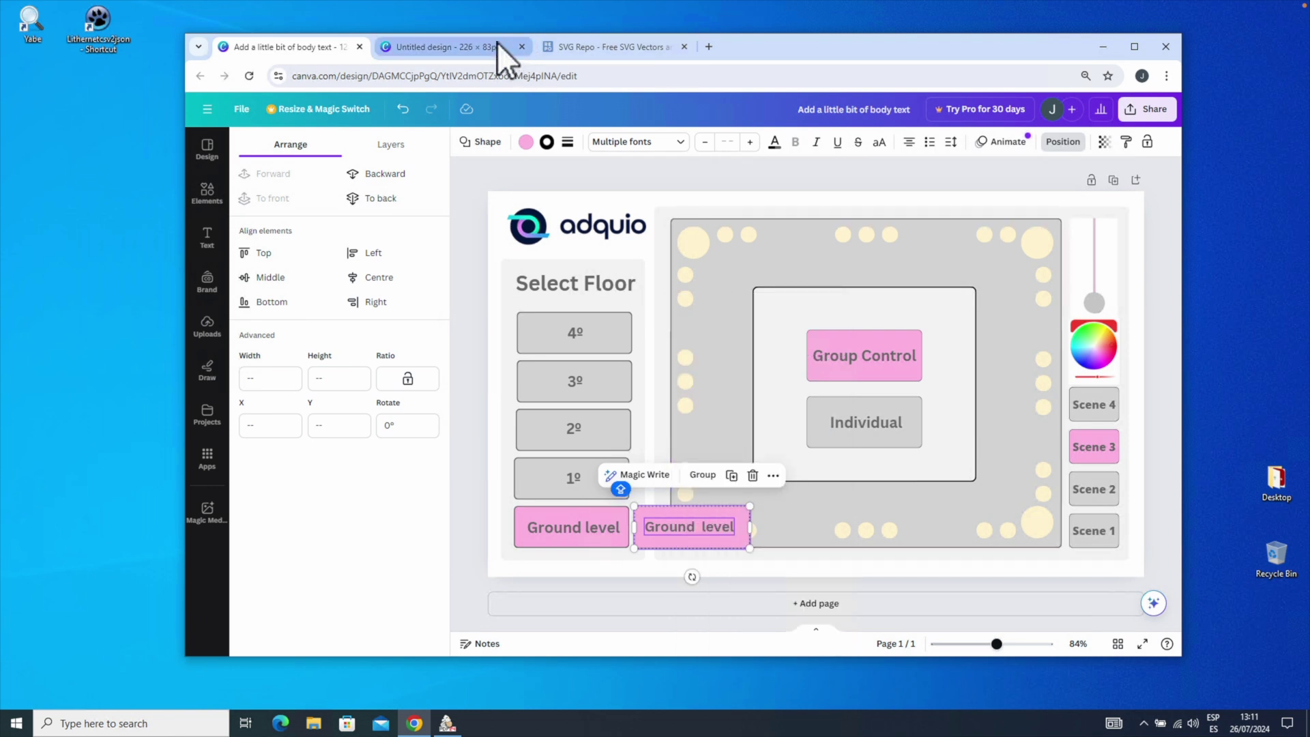
left_click(445, 47)
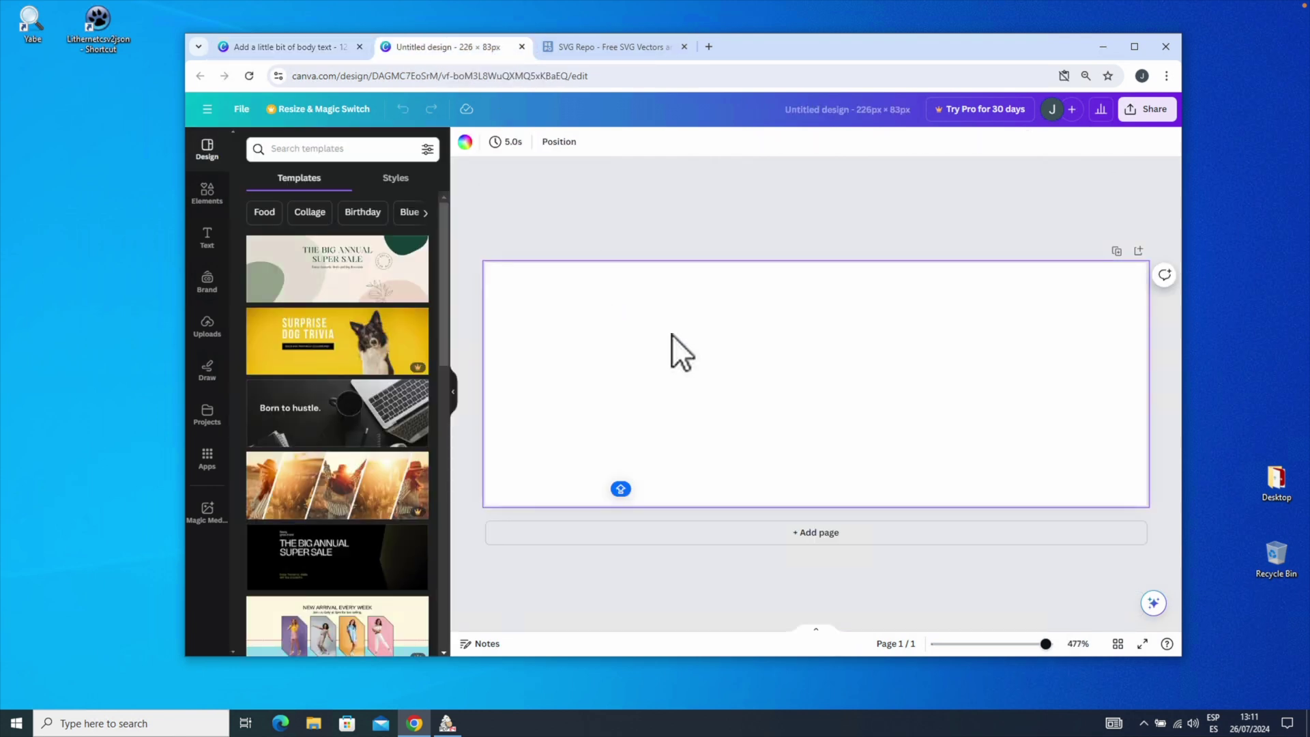
key("ctrl+v")
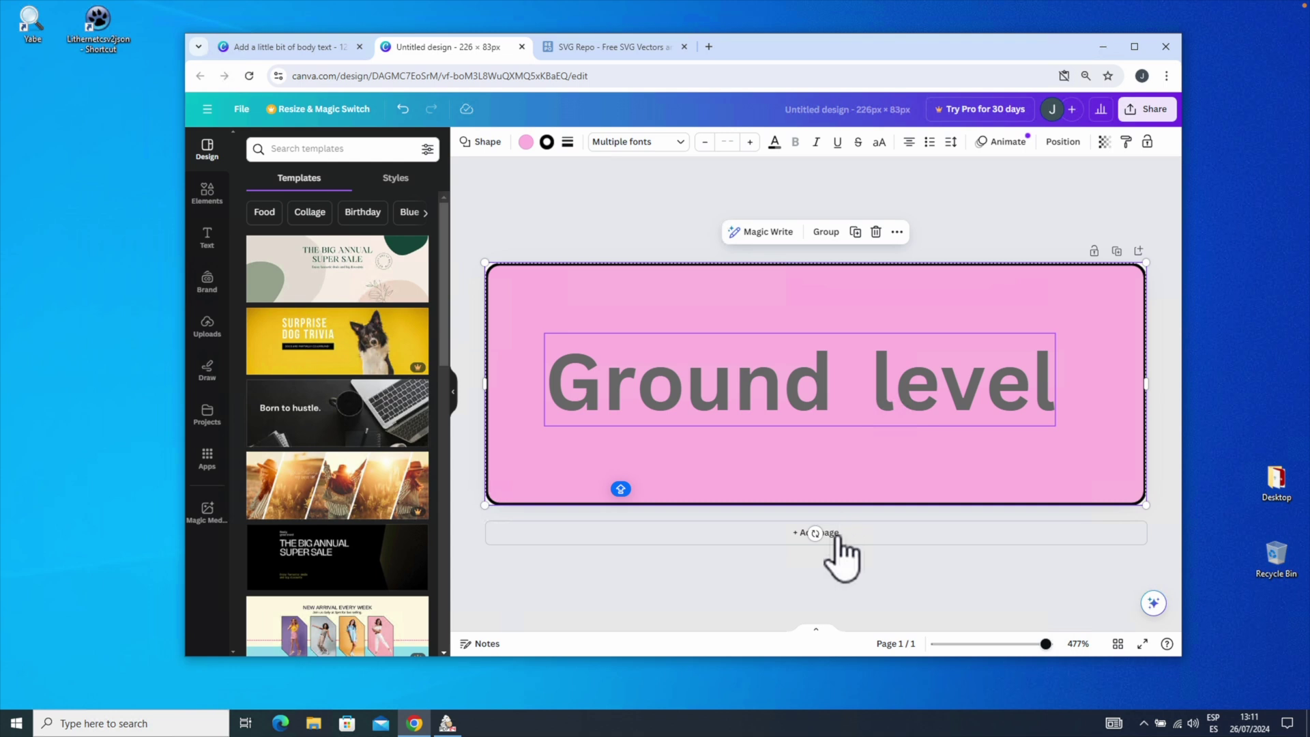
left_click(919, 519)
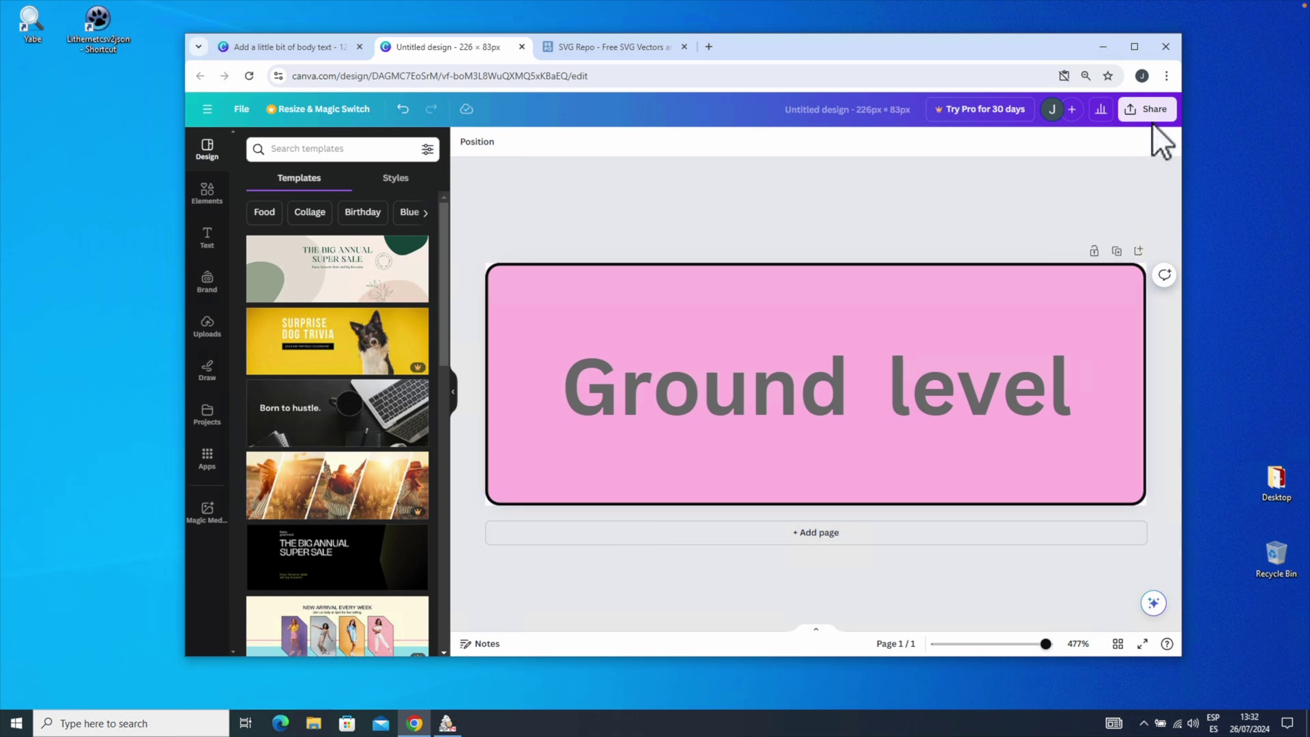
Download the 226 × 83 px button design as a PNG
left_click(1152, 112)
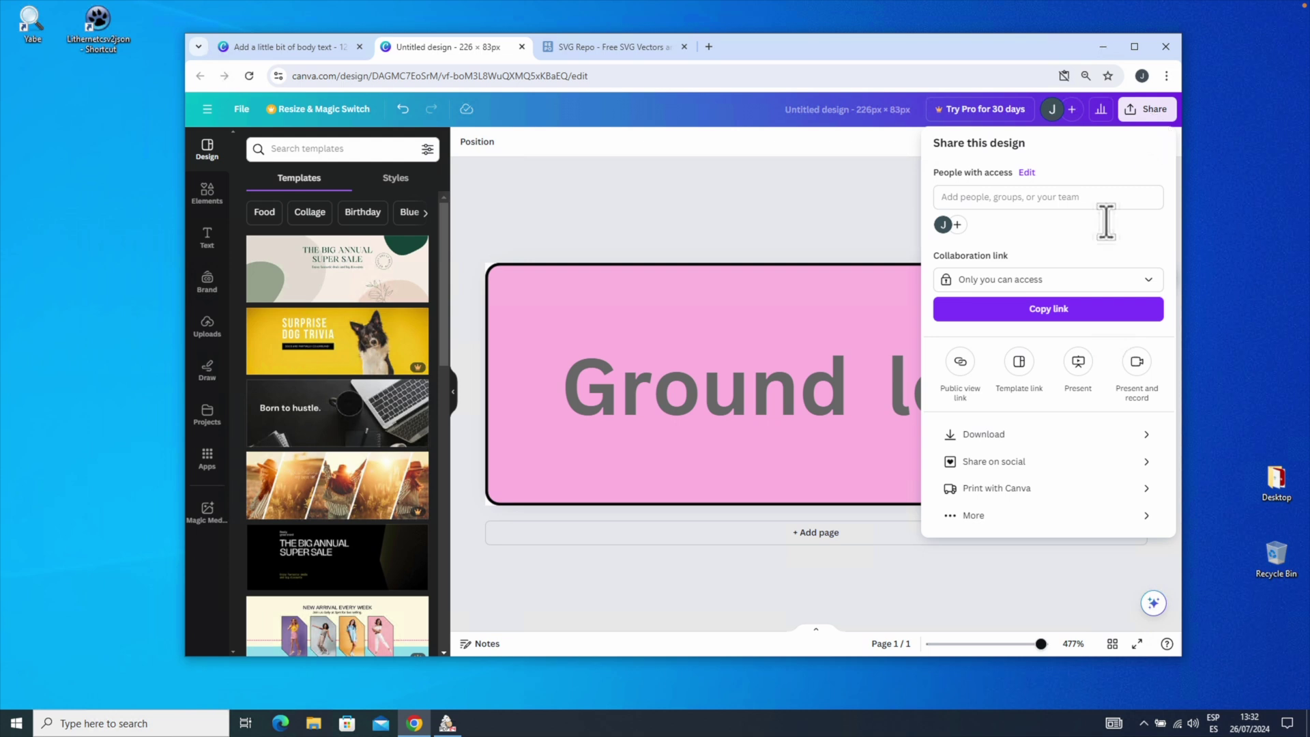
left_click(988, 431)
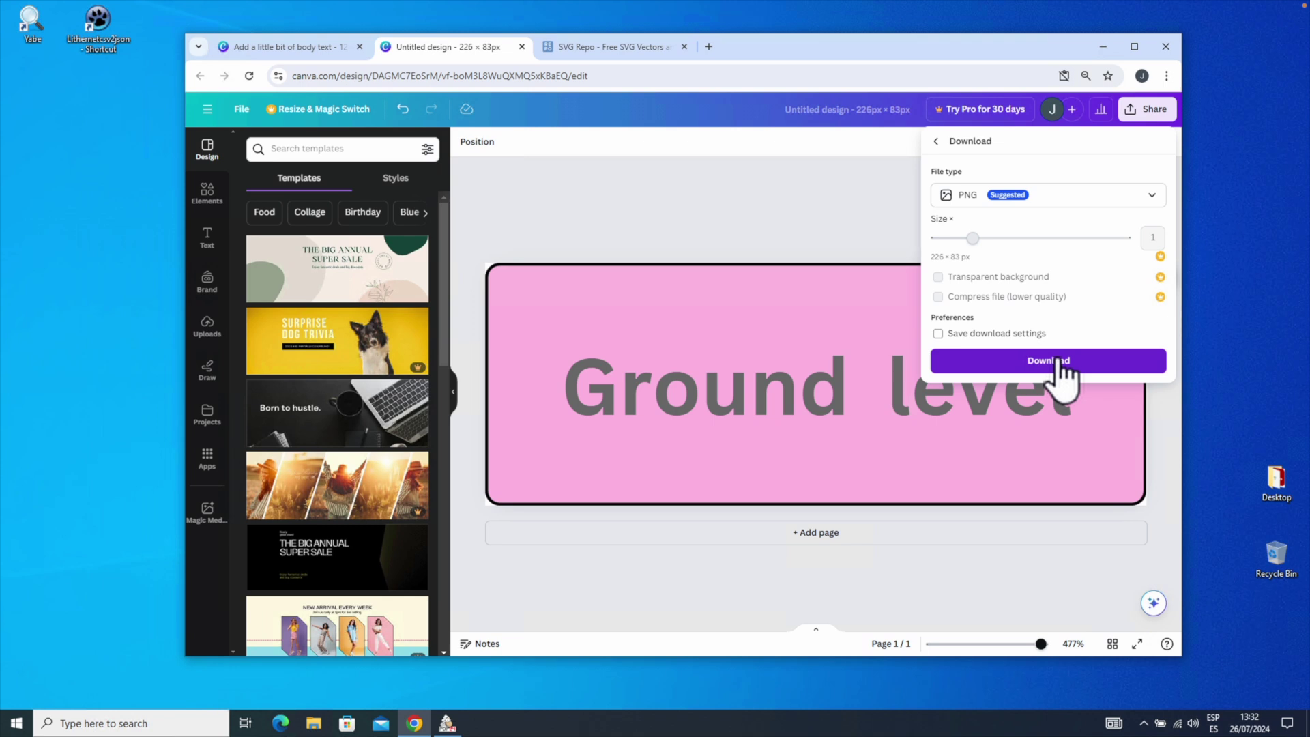
left_click(1060, 362)
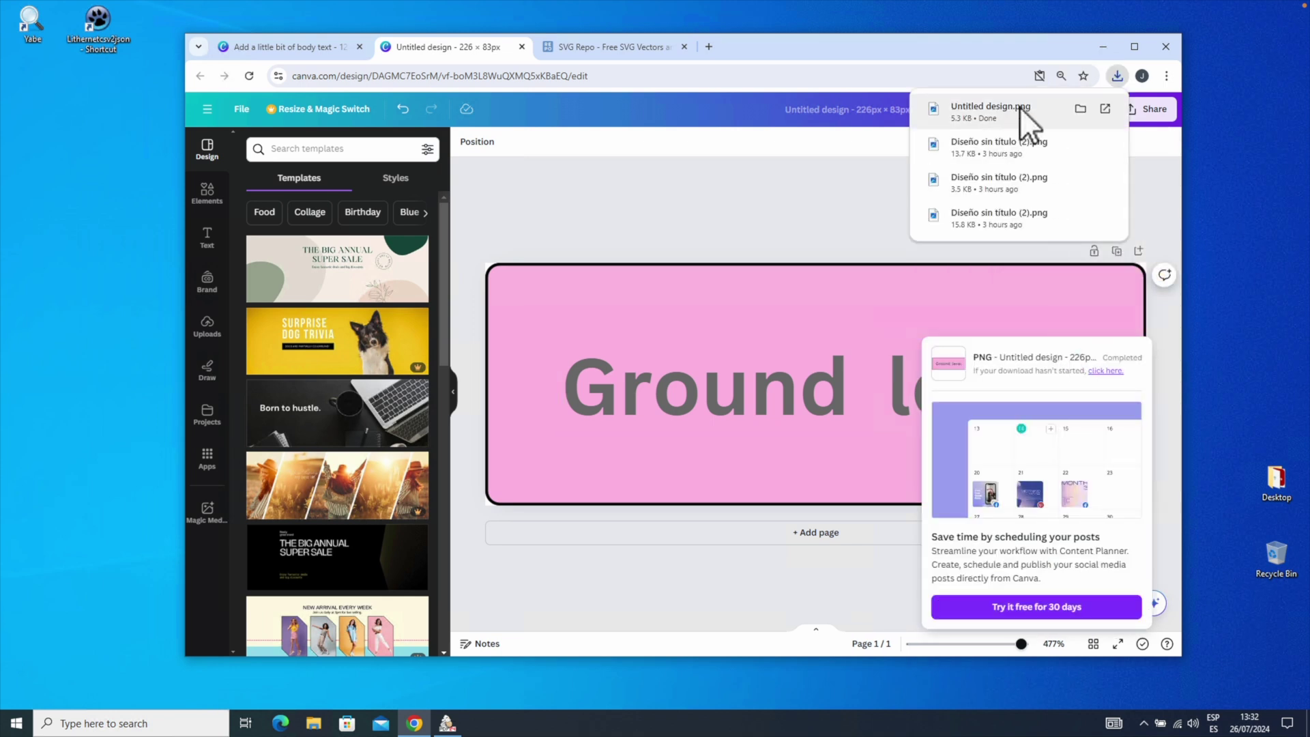
Open the downloaded Untitled design.png from its folder to inspect the button image and close the viewer
left_click(1080, 109)
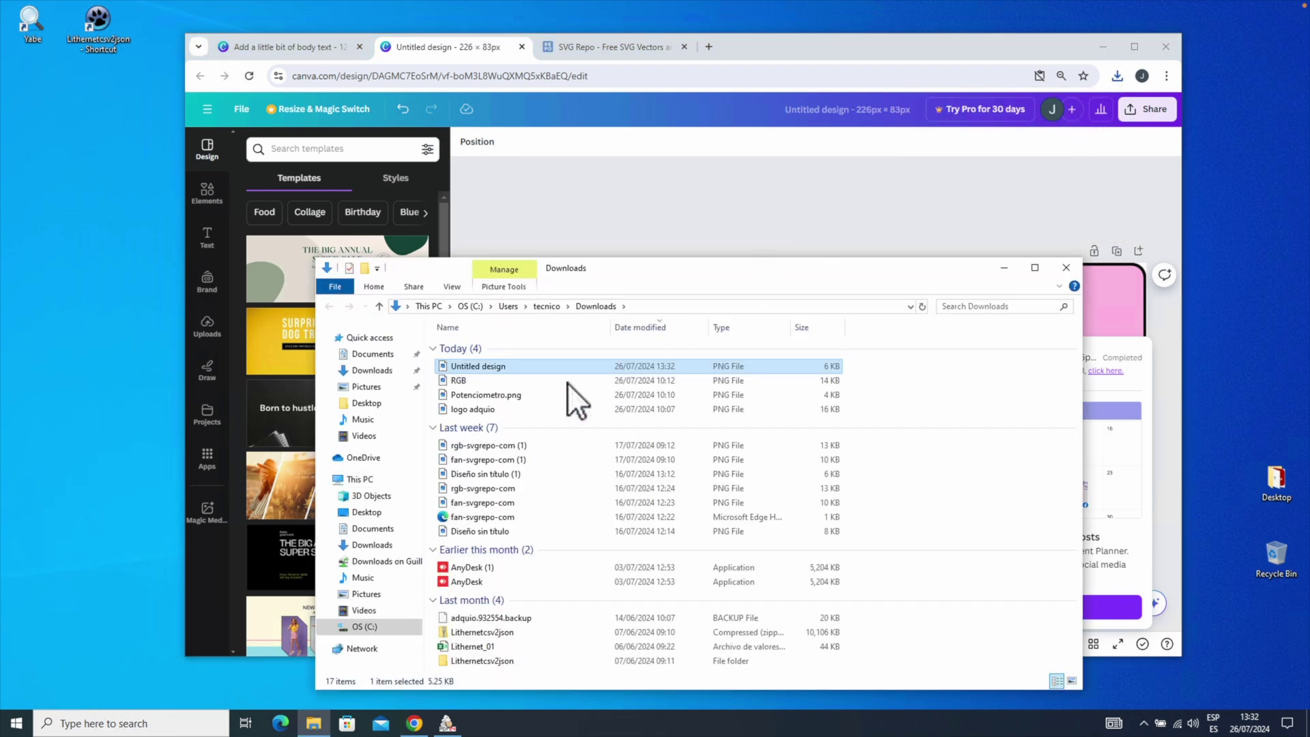
double_click(499, 366)
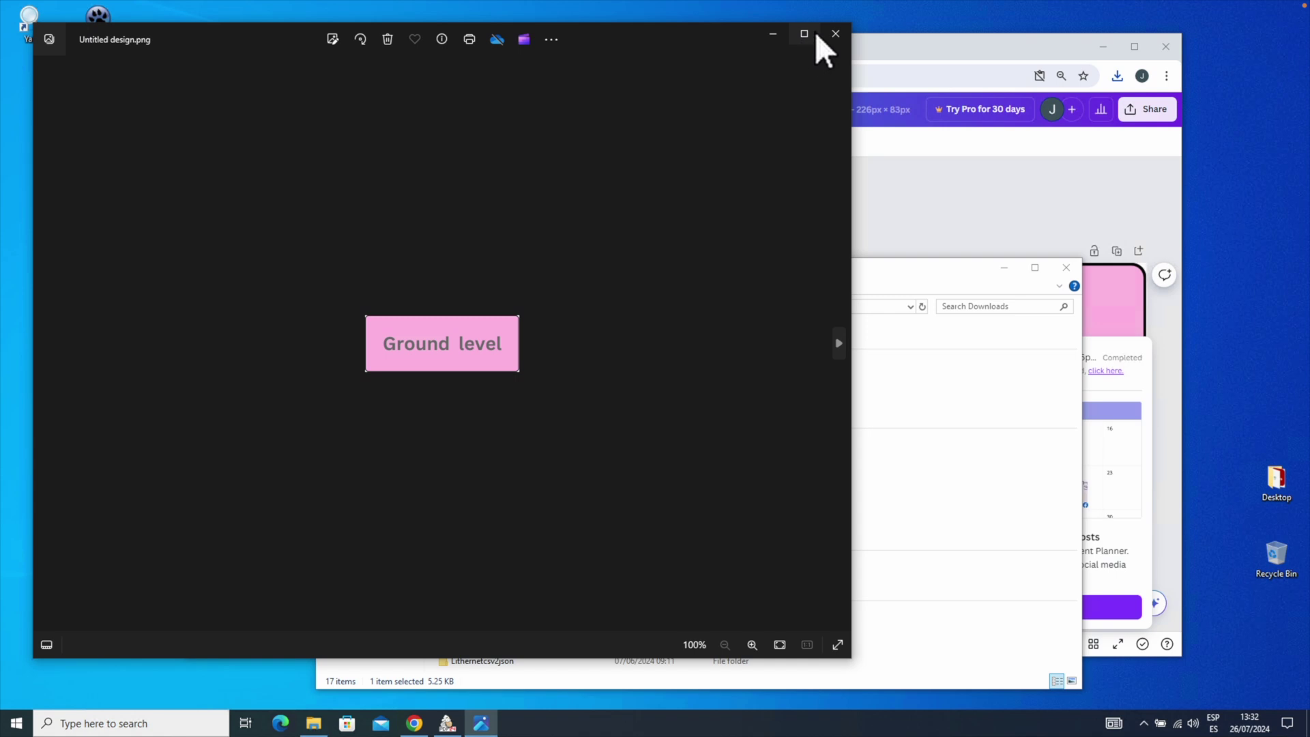
left_click(837, 33)
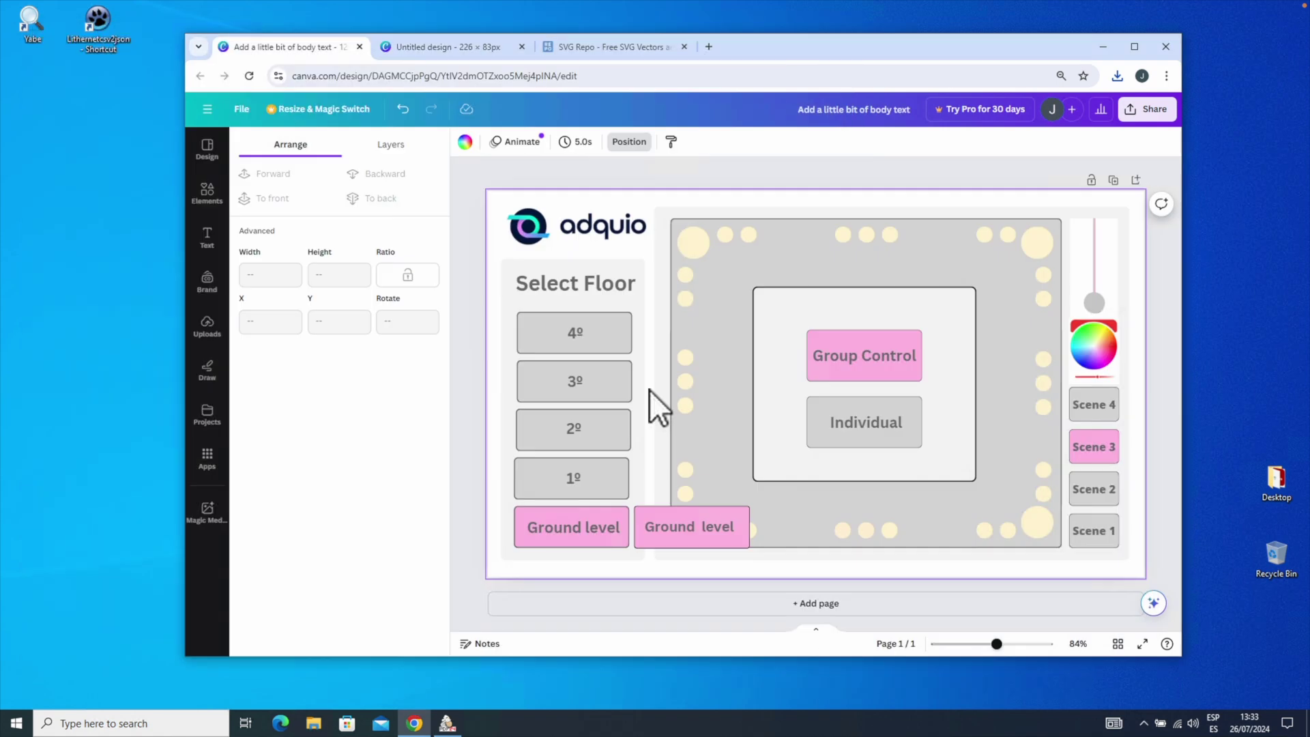
Remove the duplicate pink rectangle and its "Ground level" label from the interface design
left_click(690, 515)
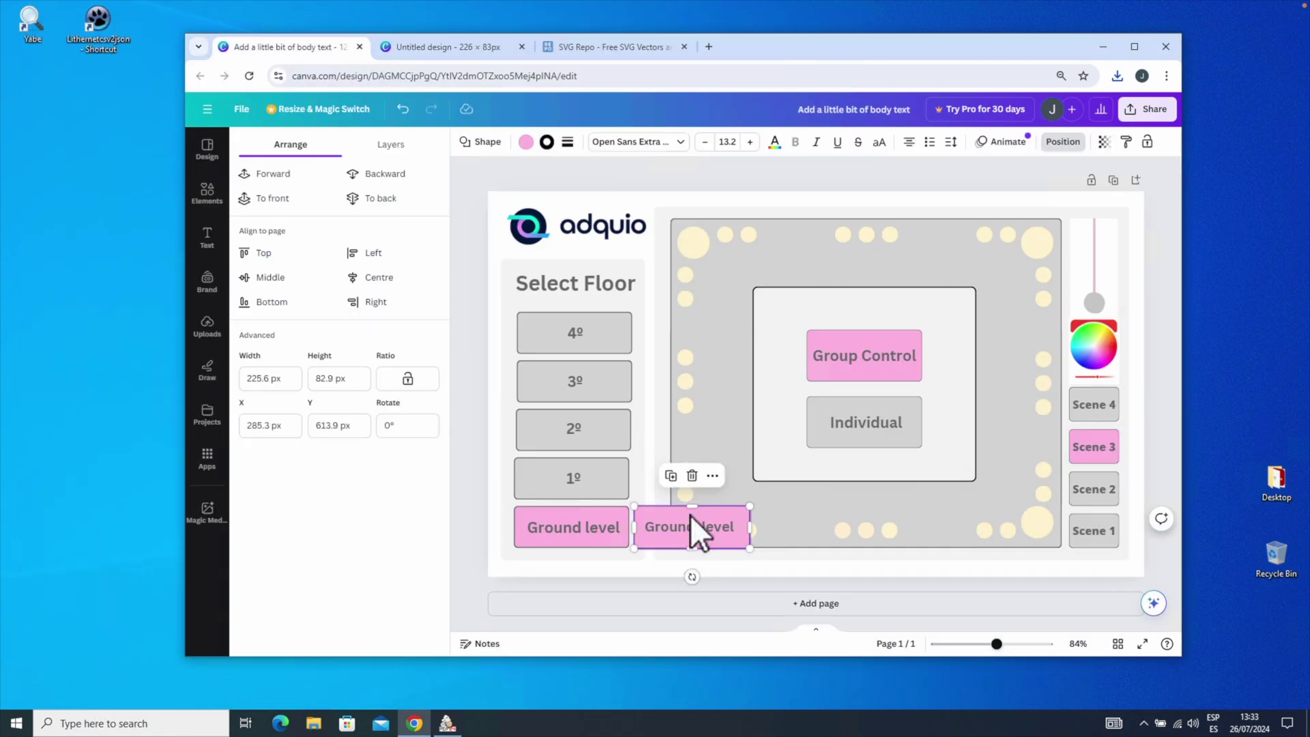
key("Delete")
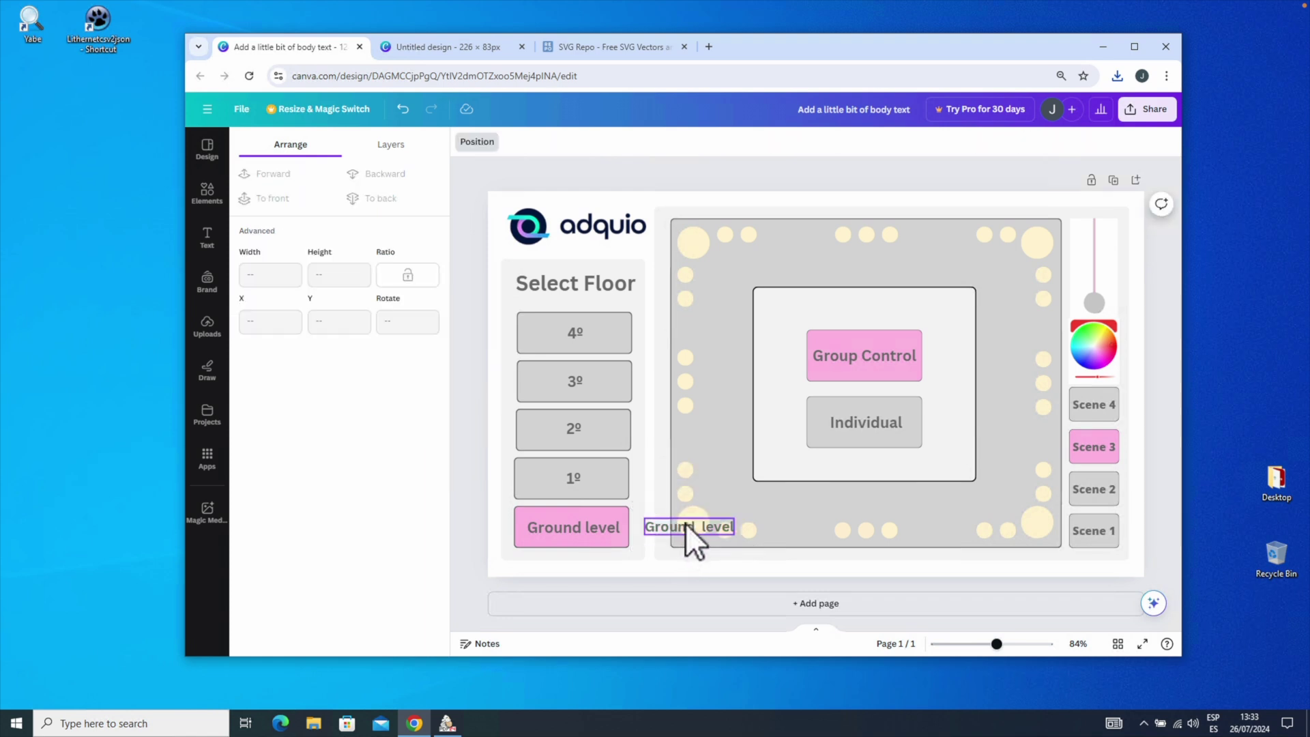
left_click(685, 525)
left_click_drag(687, 525, 540, 526)
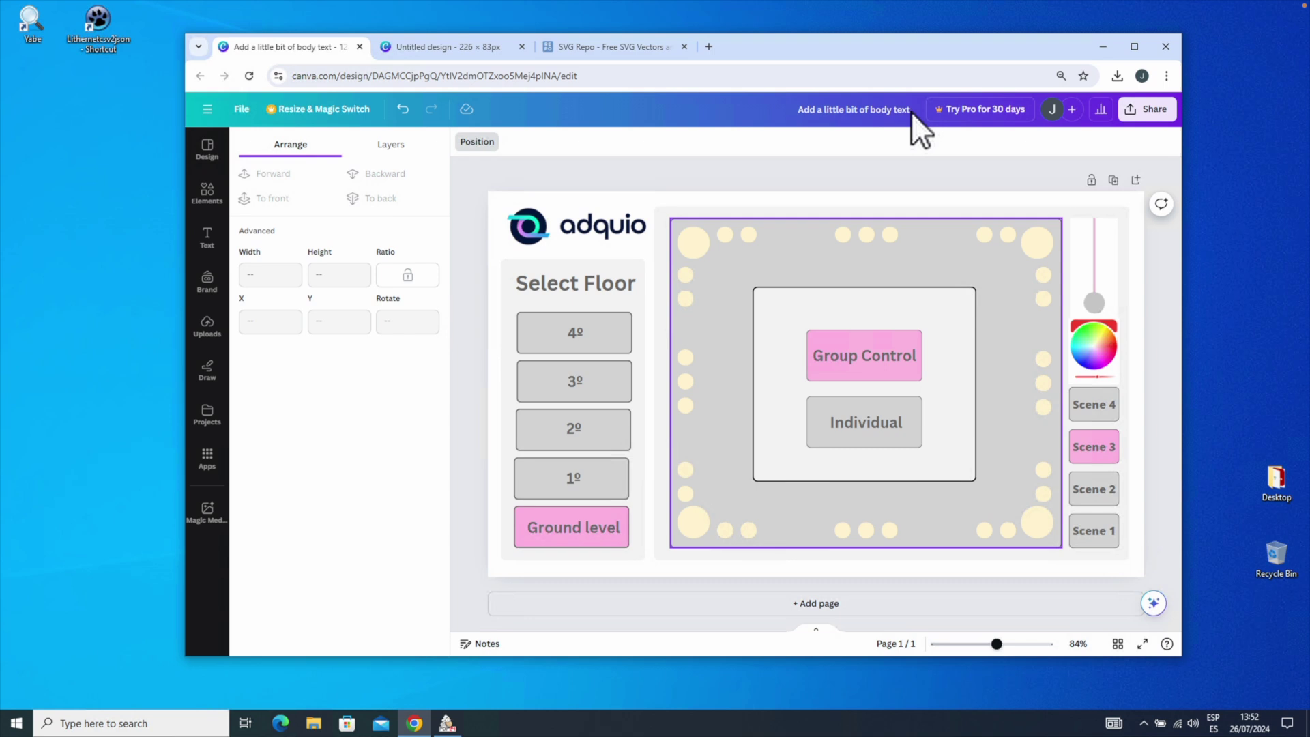
key("Tab")
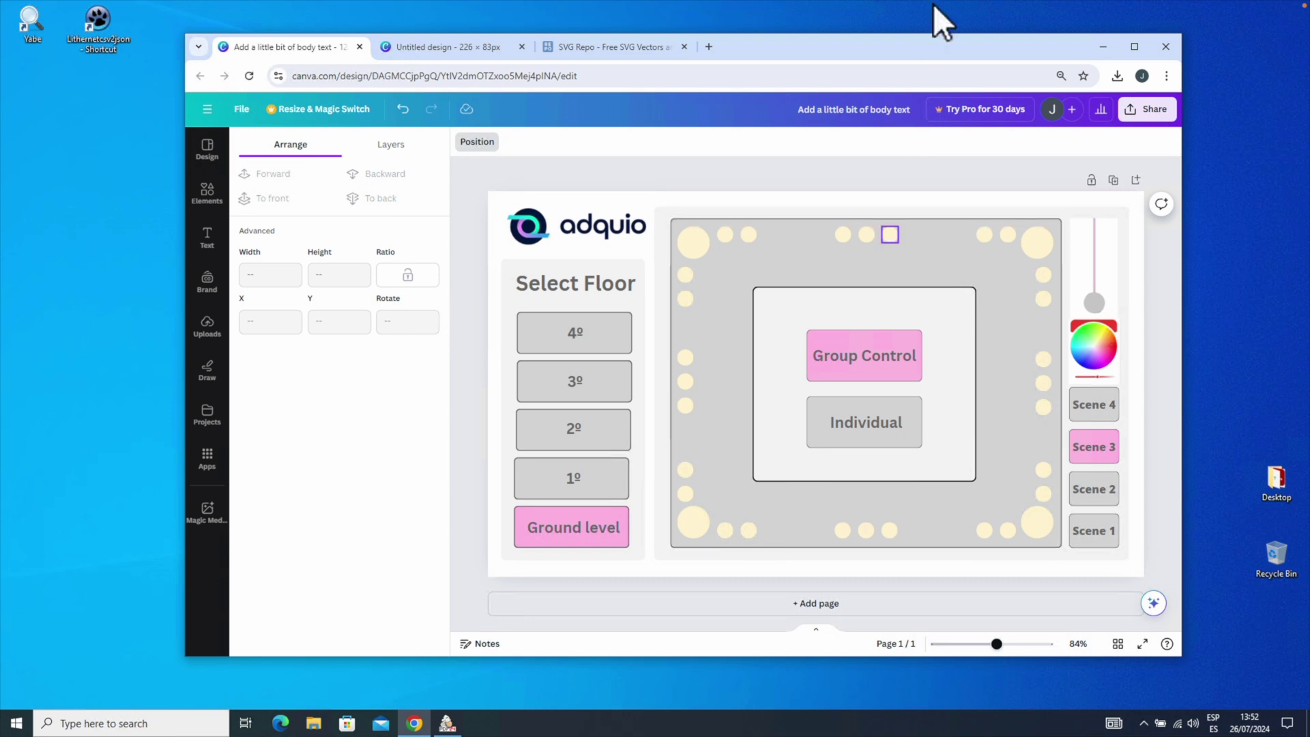
key("Escape")
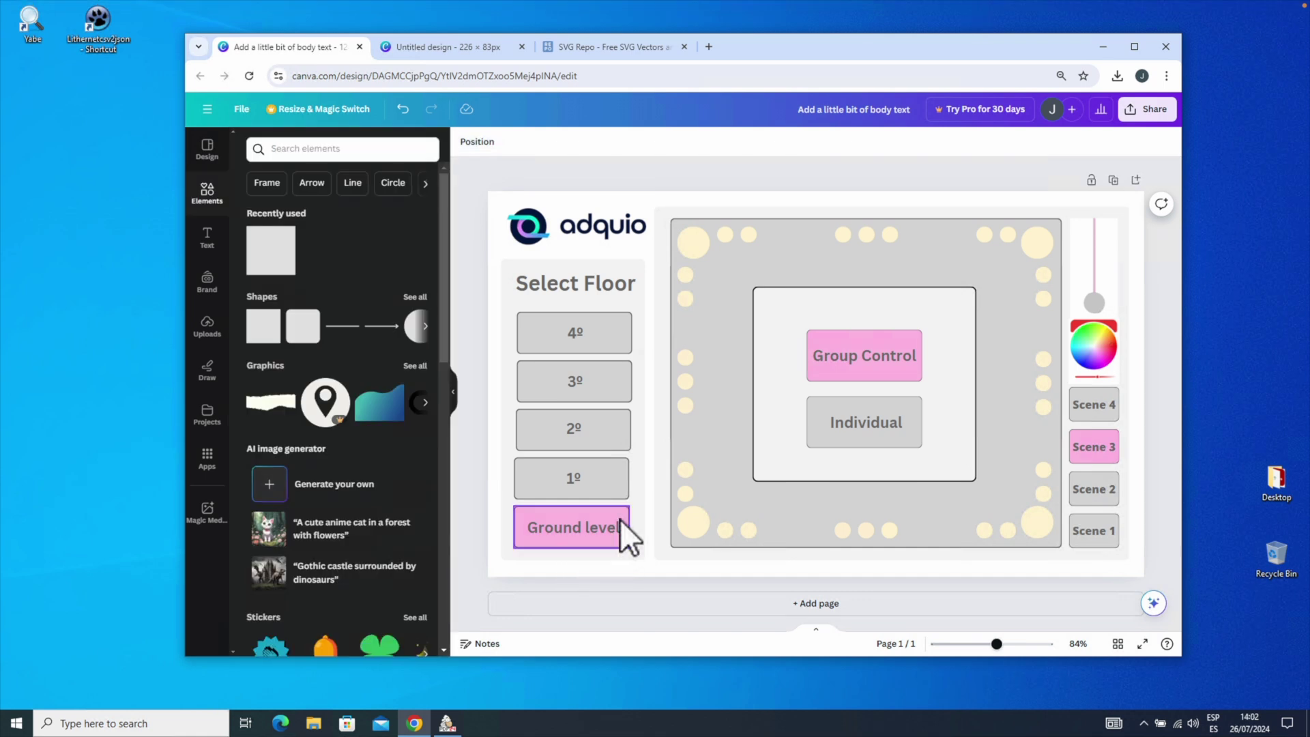
left_click(606, 533)
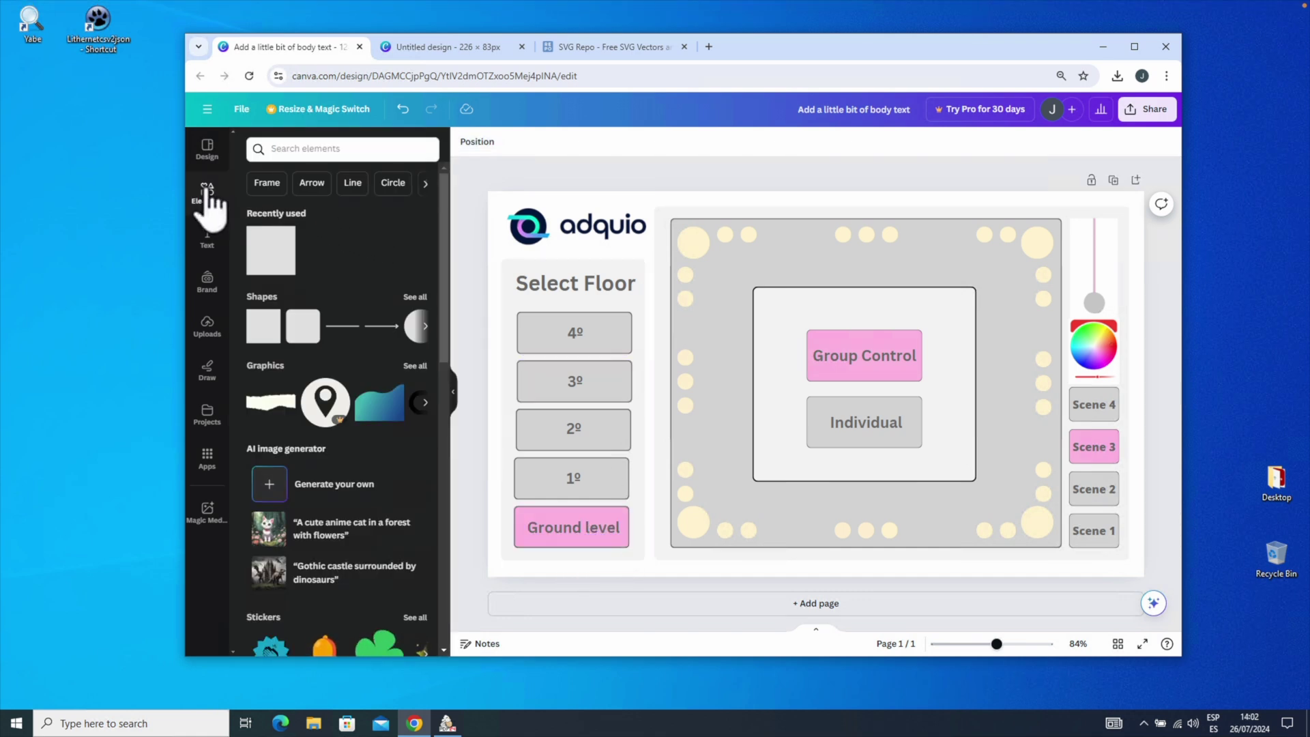
Add a square shape between the floor buttons and the Group Control button and fill it with black
left_click(272, 251)
left_click_drag(784, 346, 682, 322)
left_click(526, 142)
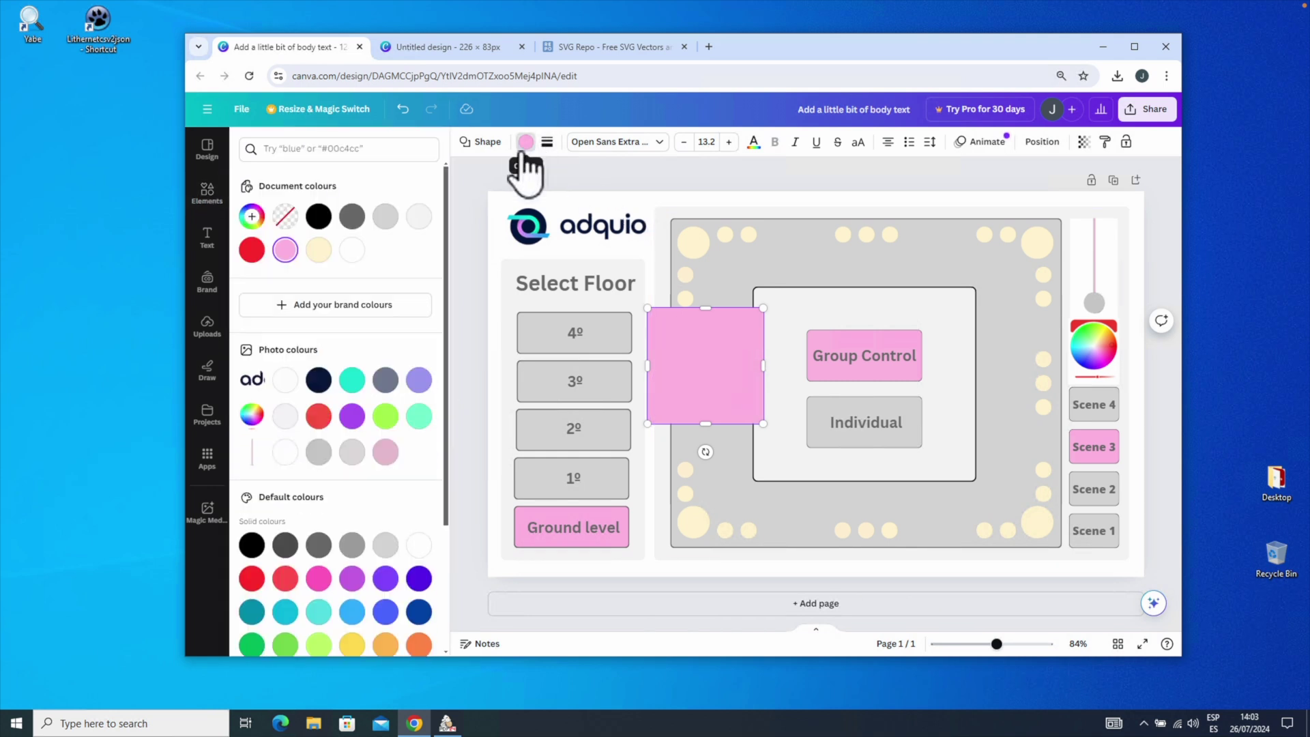
left_click(318, 216)
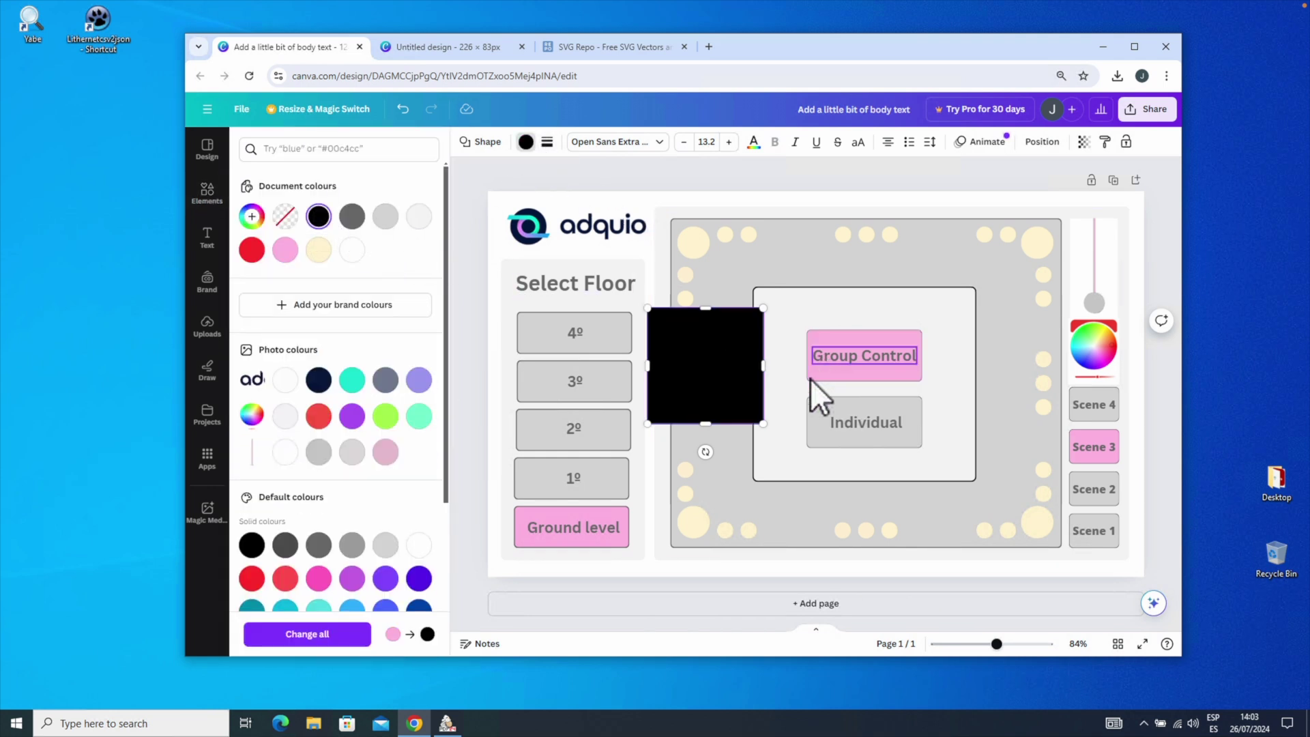
left_click(710, 369)
Add a circle, shrink it to less than half the black square's width and place it in the square's upper-left part
left_click(418, 327)
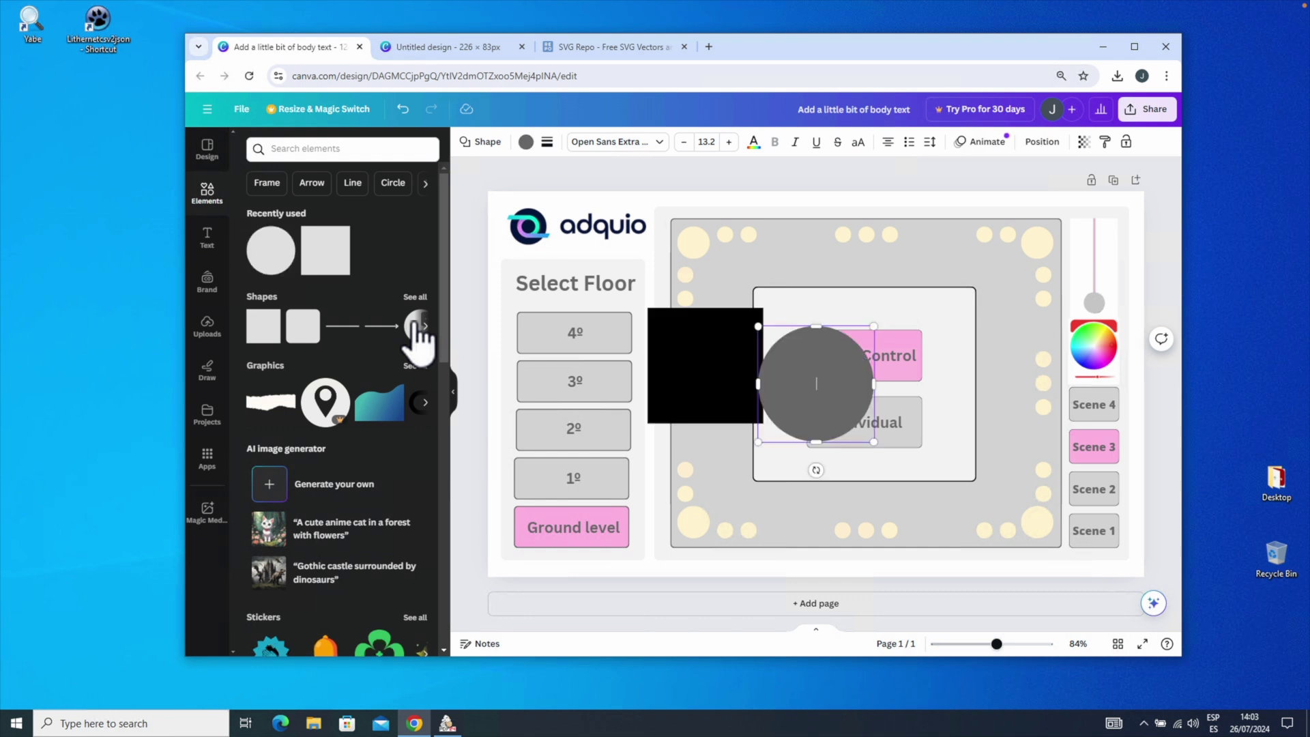
left_click_drag(837, 371, 726, 355)
left_click_drag(769, 425, 706, 361)
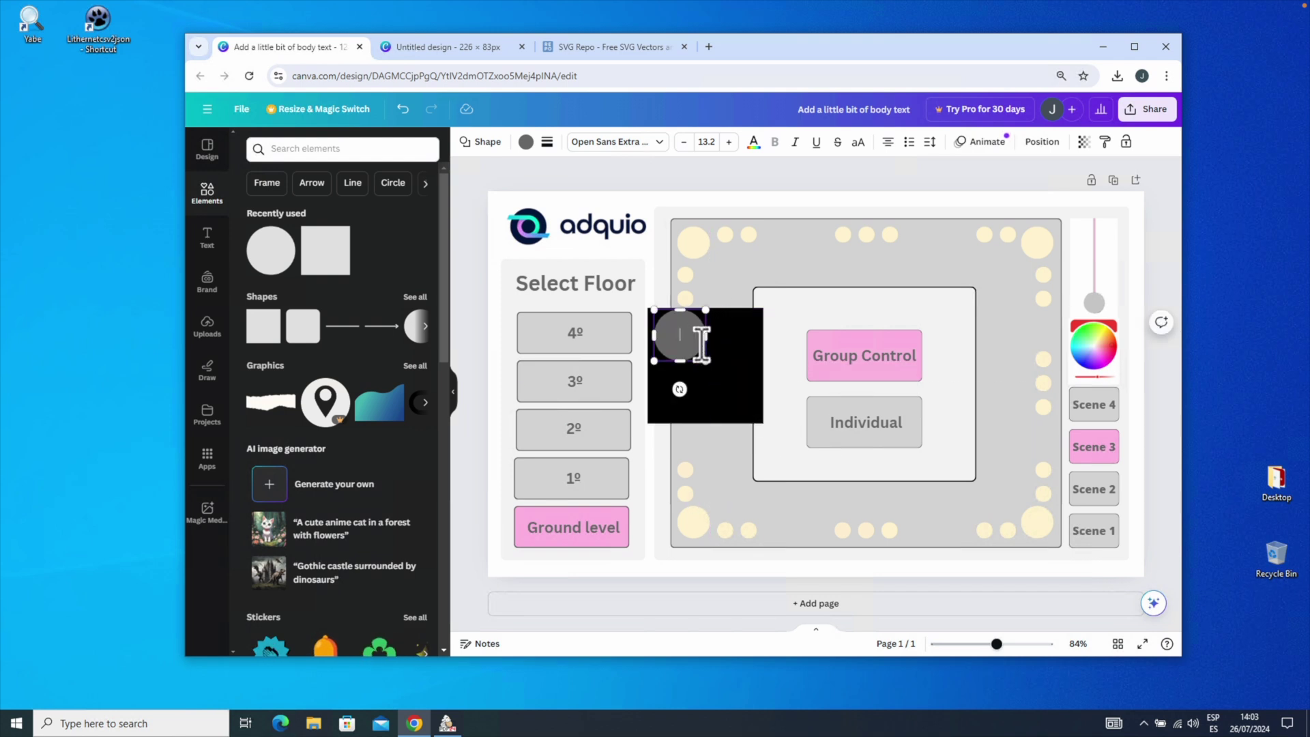
left_click(695, 345)
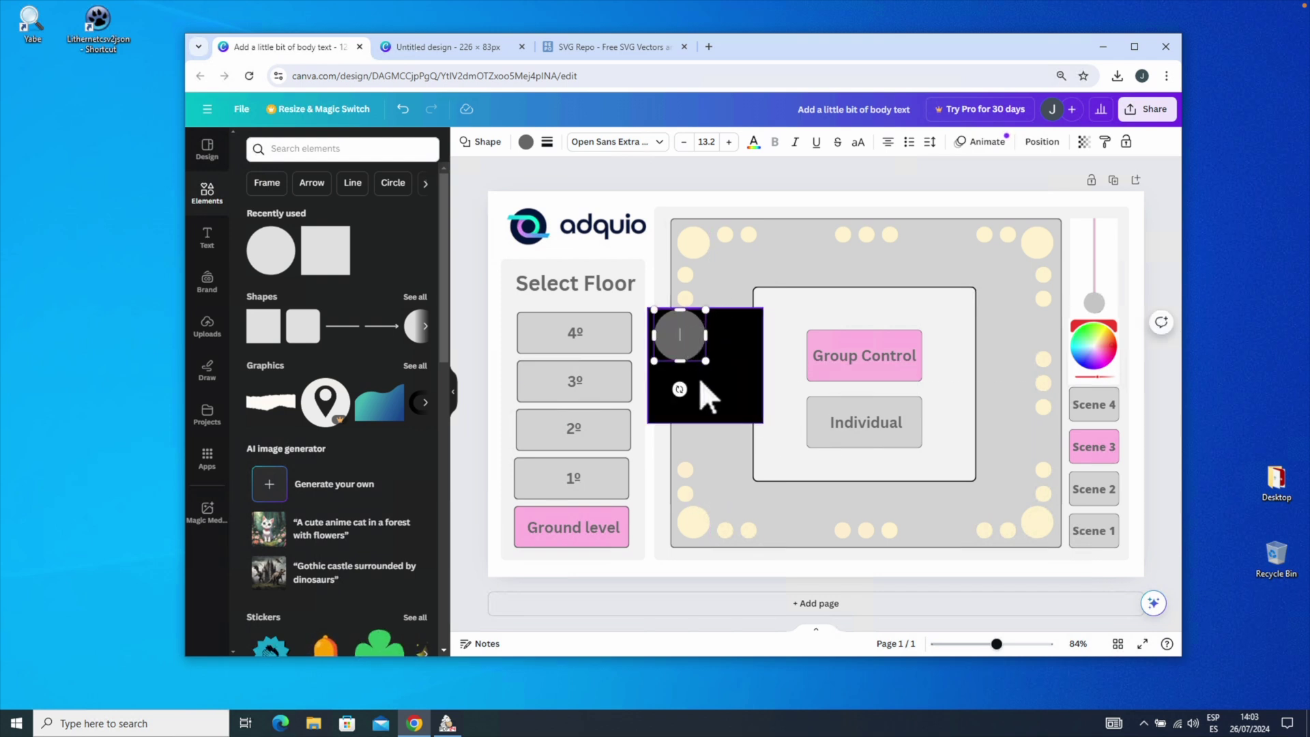
left_click(693, 351)
left_click_drag(688, 345, 686, 349)
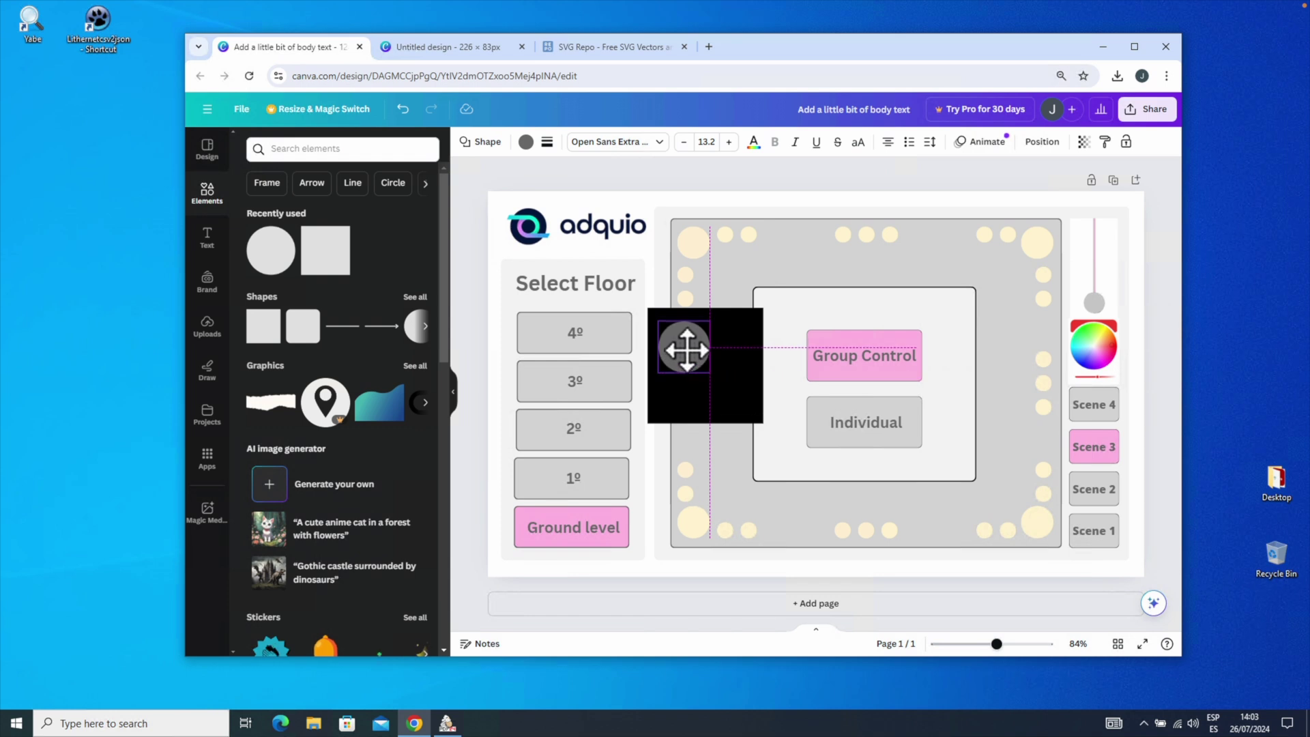
Give the circle no fill and a solid white (#ffffff) border with a weight of 2
left_click(526, 141)
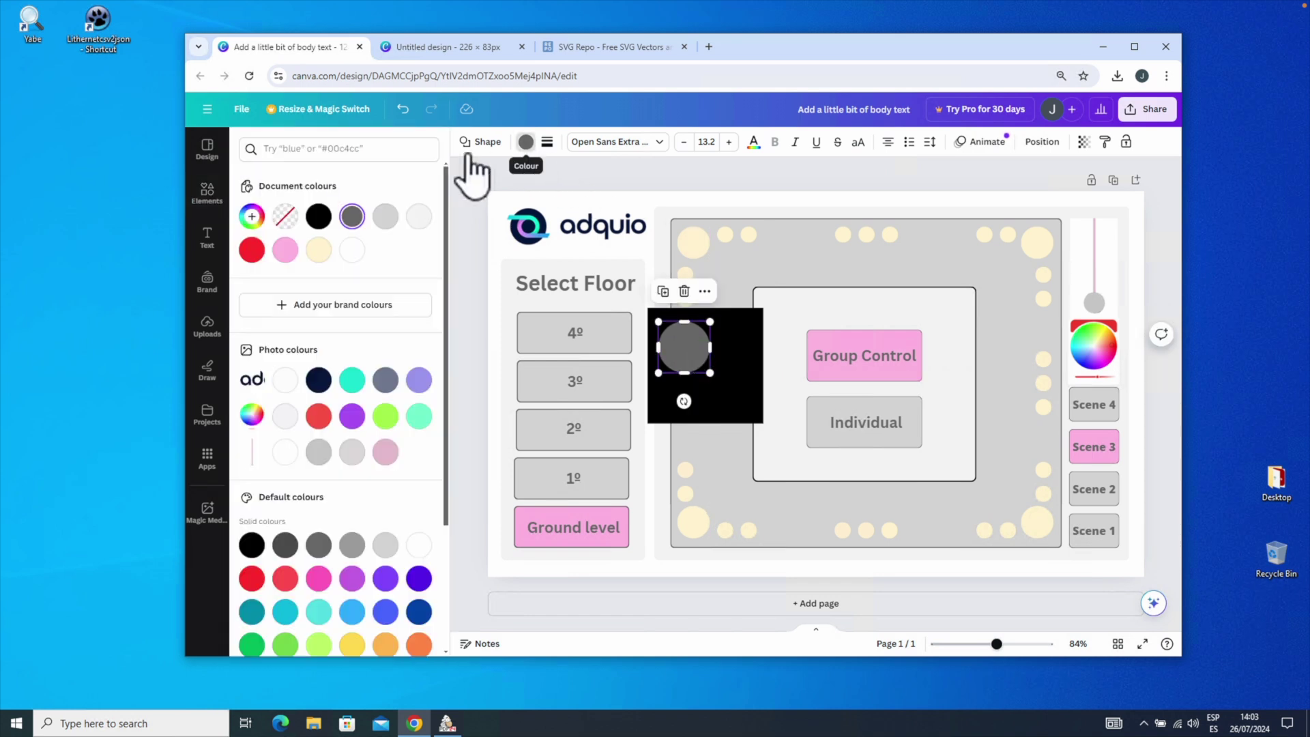
left_click(286, 217)
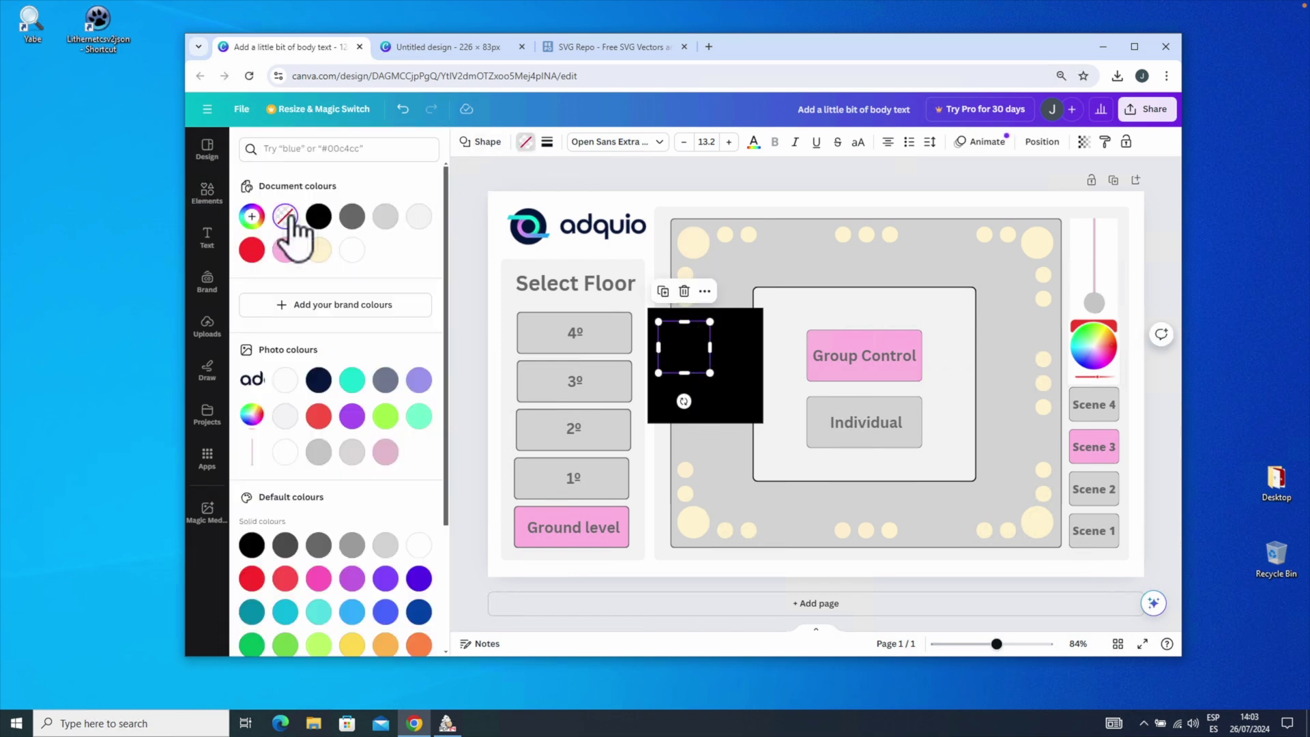
left_click(547, 141)
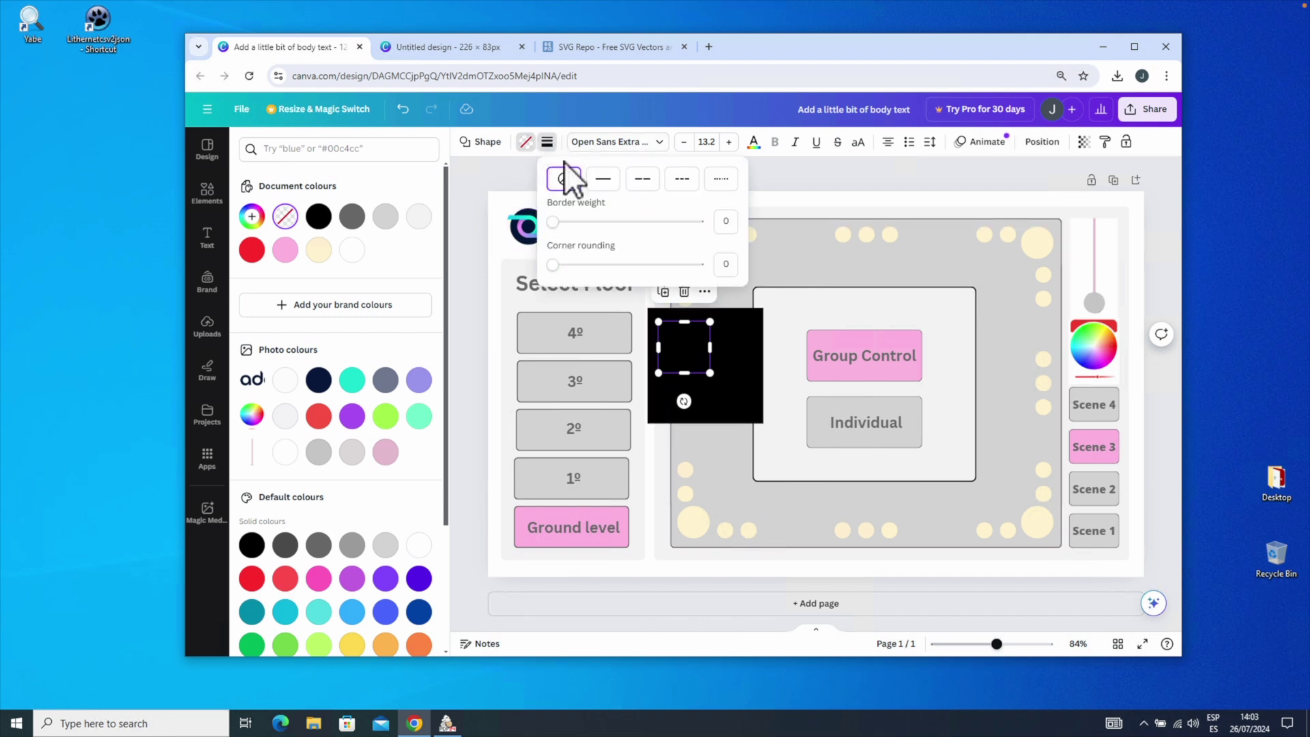
left_click(553, 222)
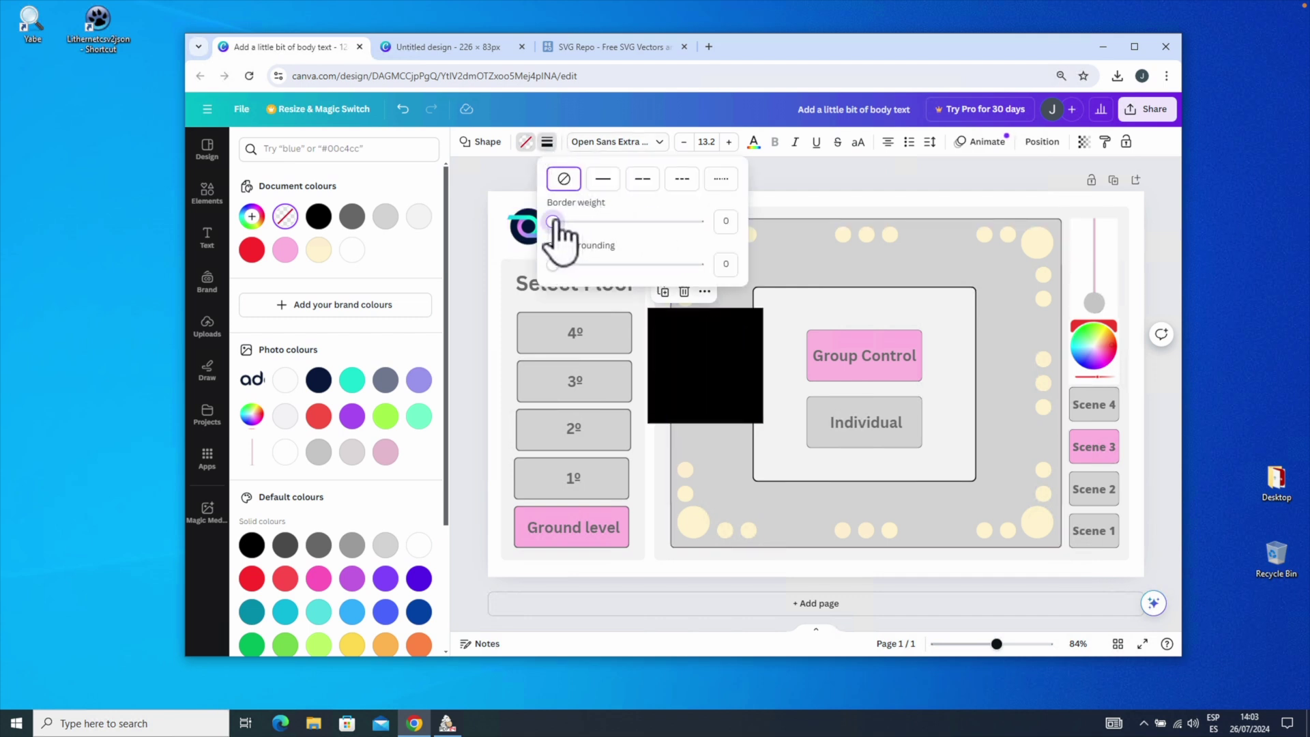
left_click_drag(554, 222, 556, 222)
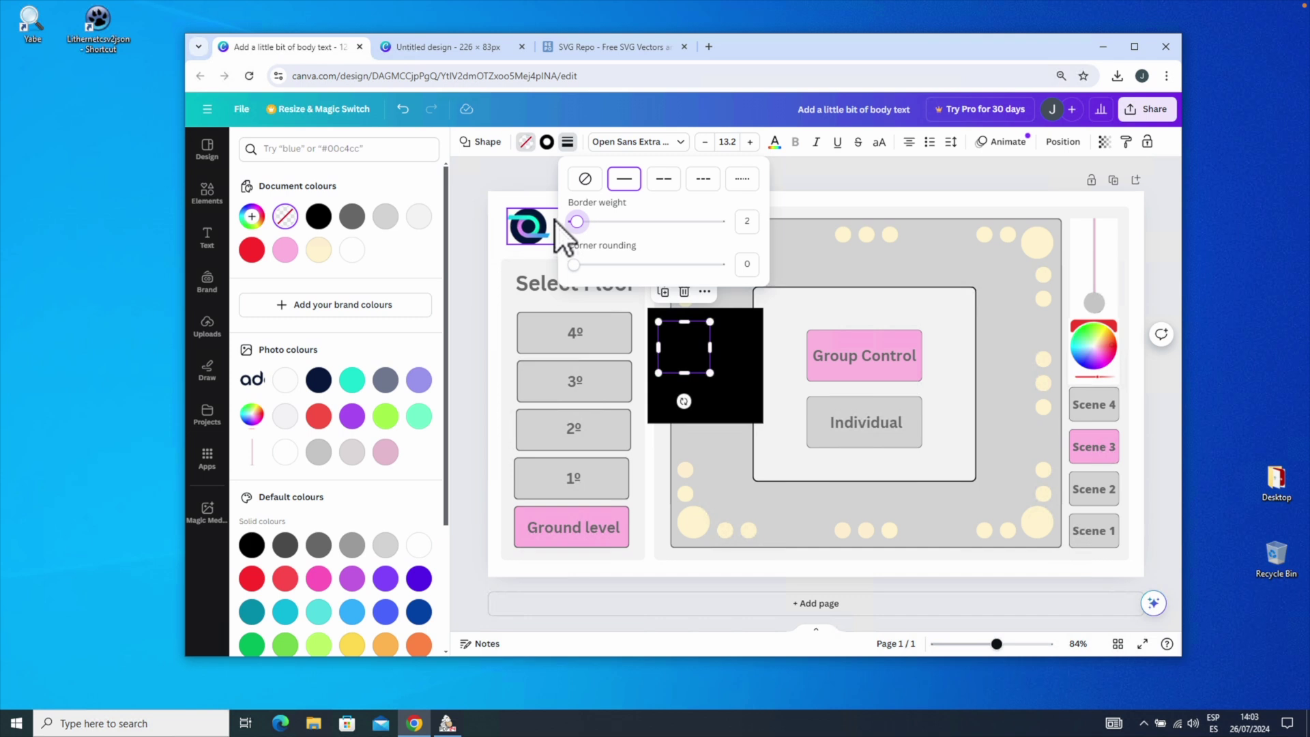
left_click(547, 142)
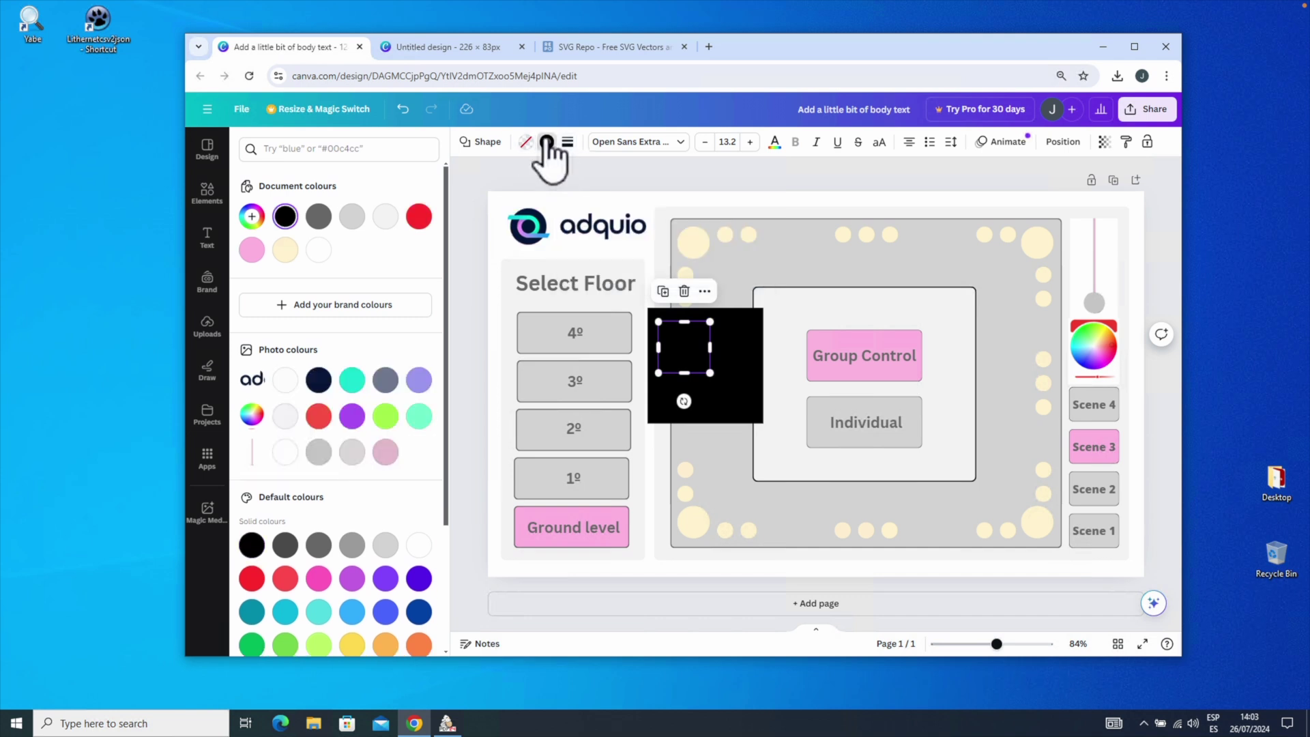
left_click(319, 250)
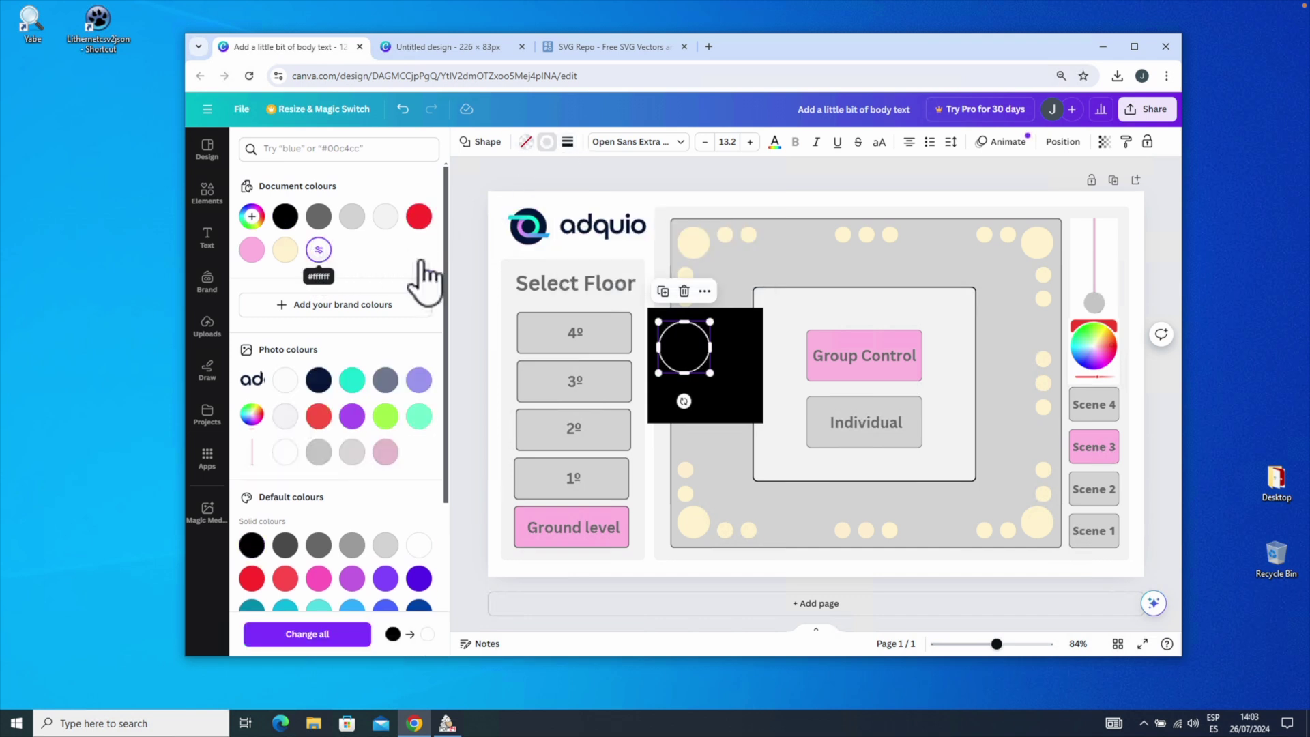
left_click(744, 362)
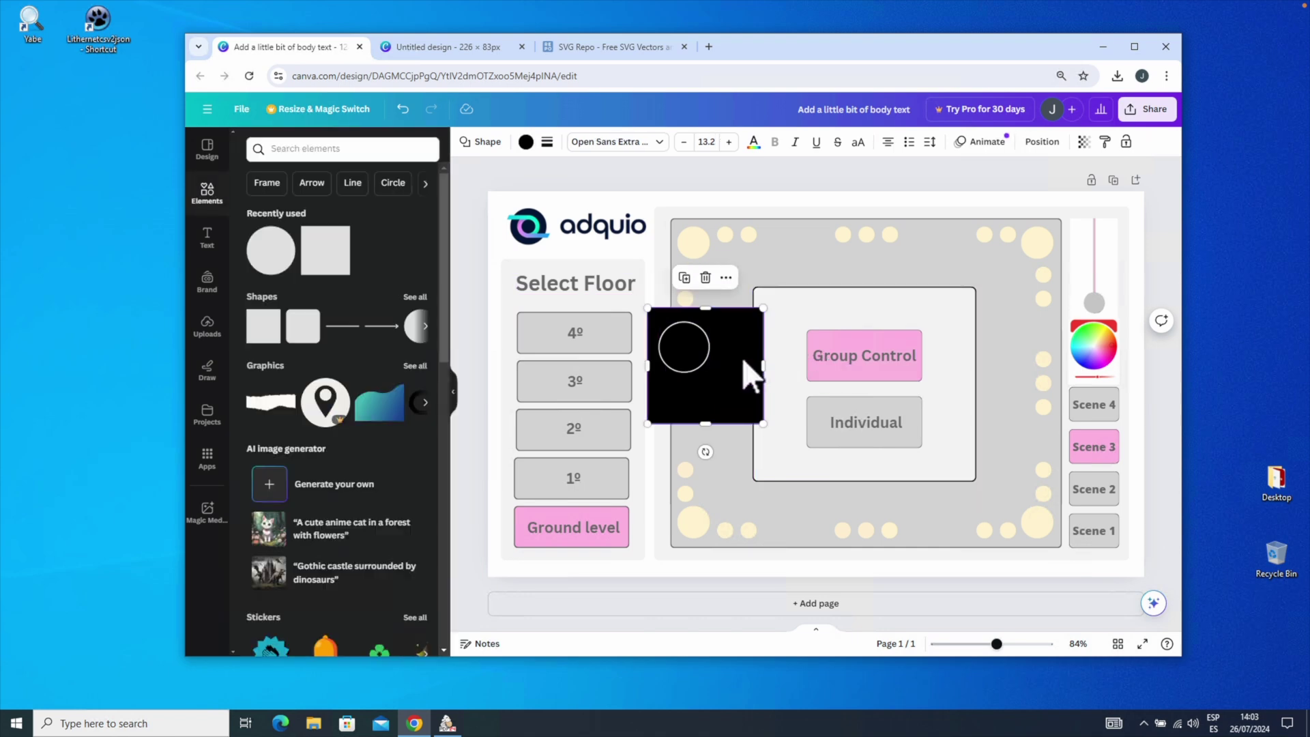
Switch to SVG Repo, search for "fan" and open the solid black four-blade fan icon
left_click(584, 47)
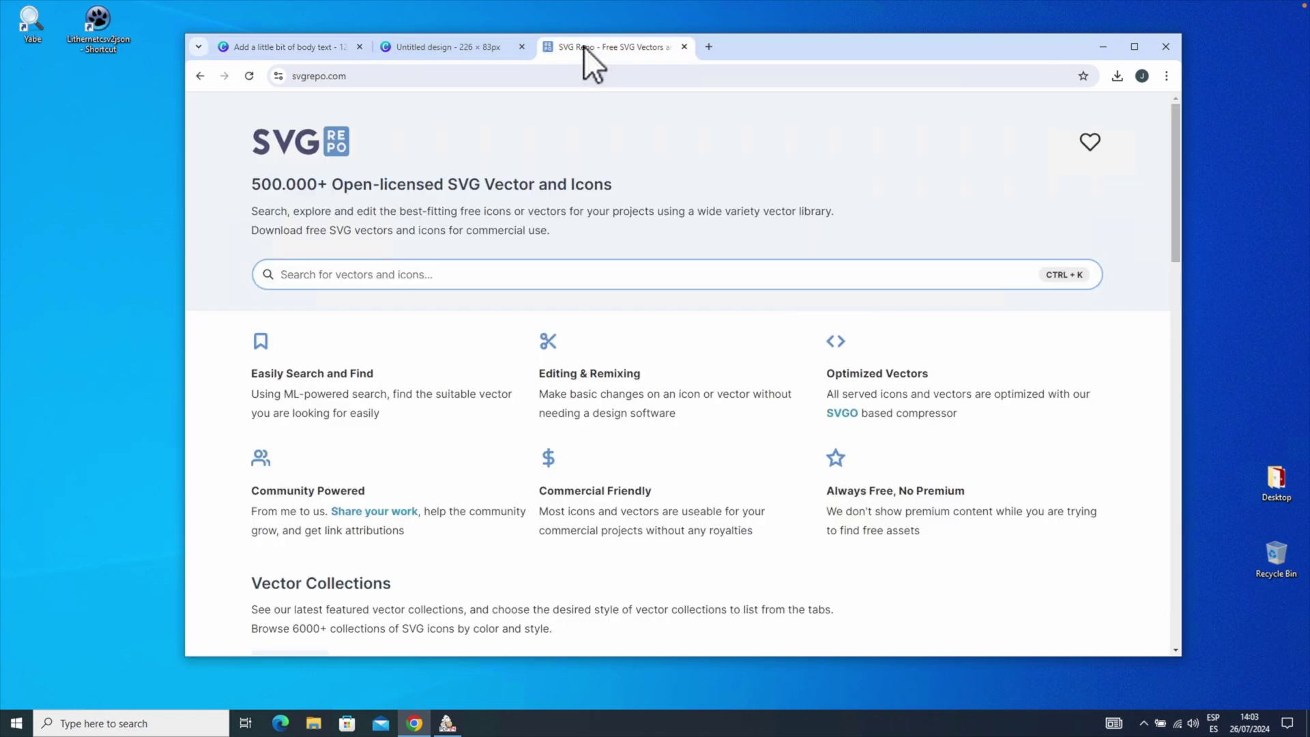
left_click(366, 267)
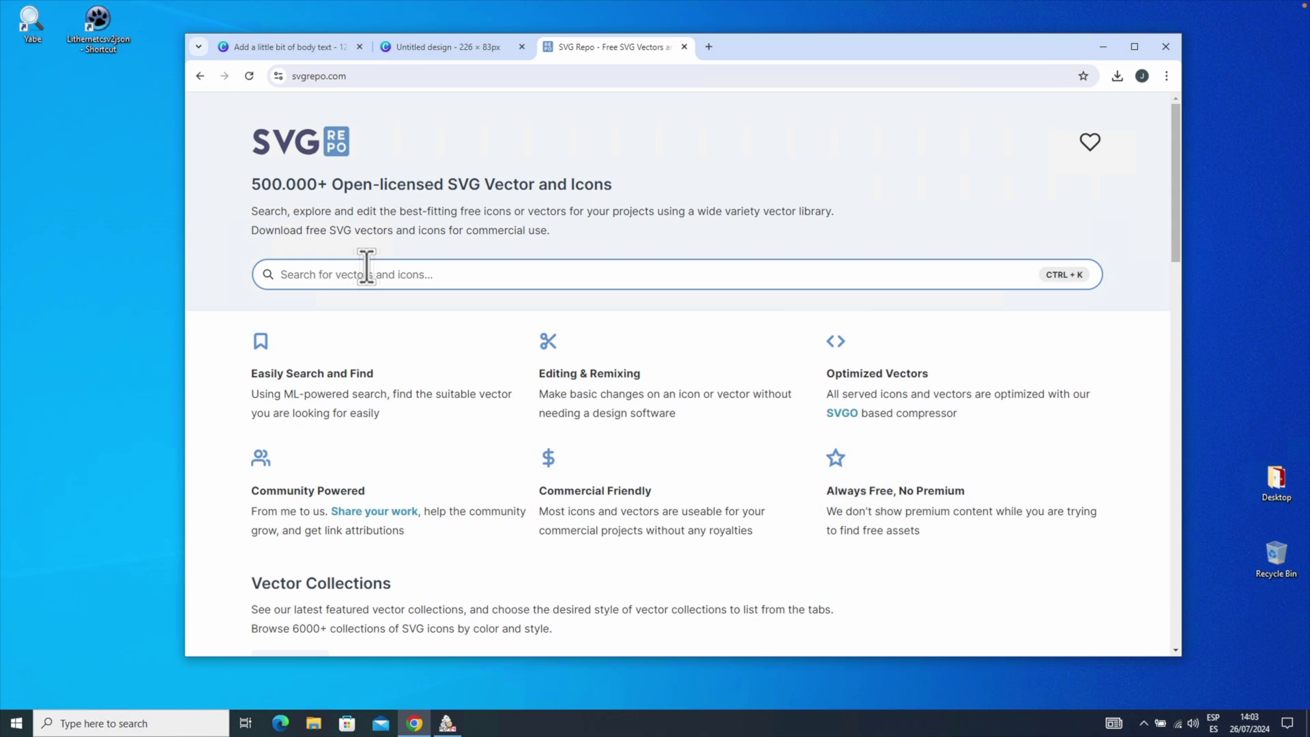
type("fan")
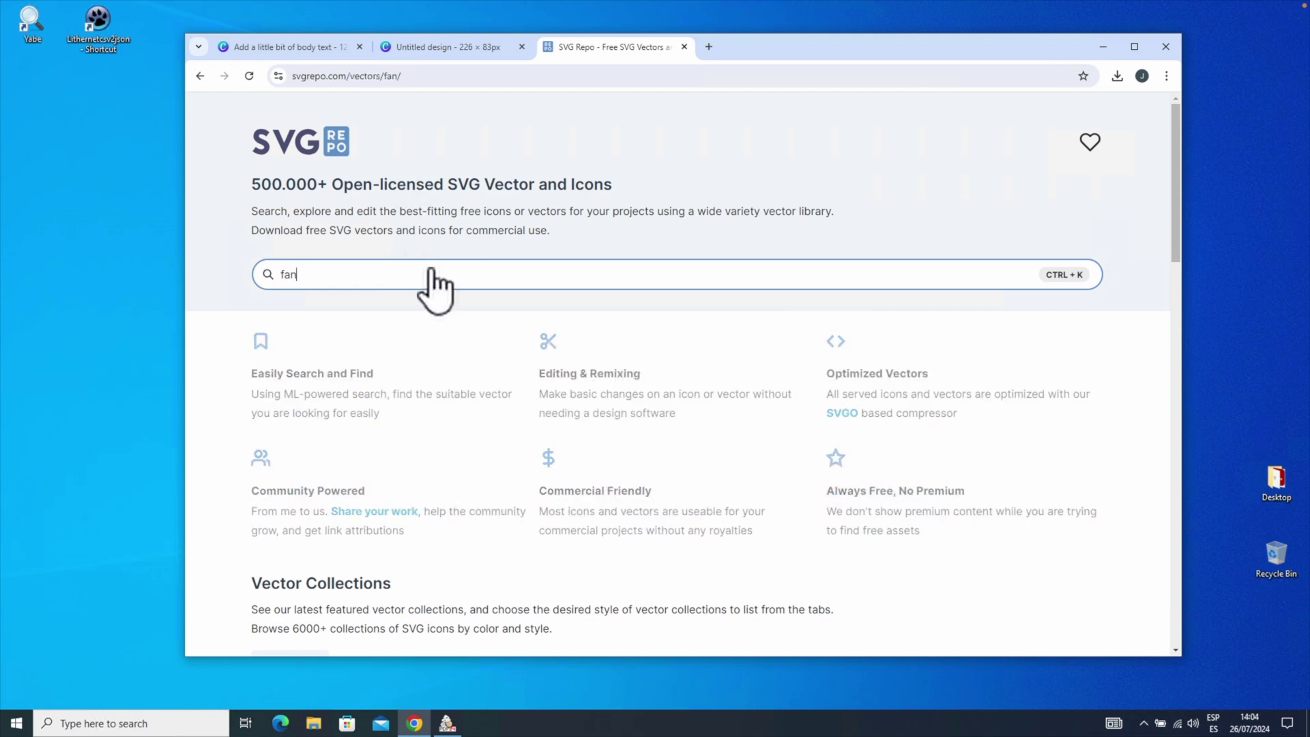
scroll(655, 317, "down", 1)
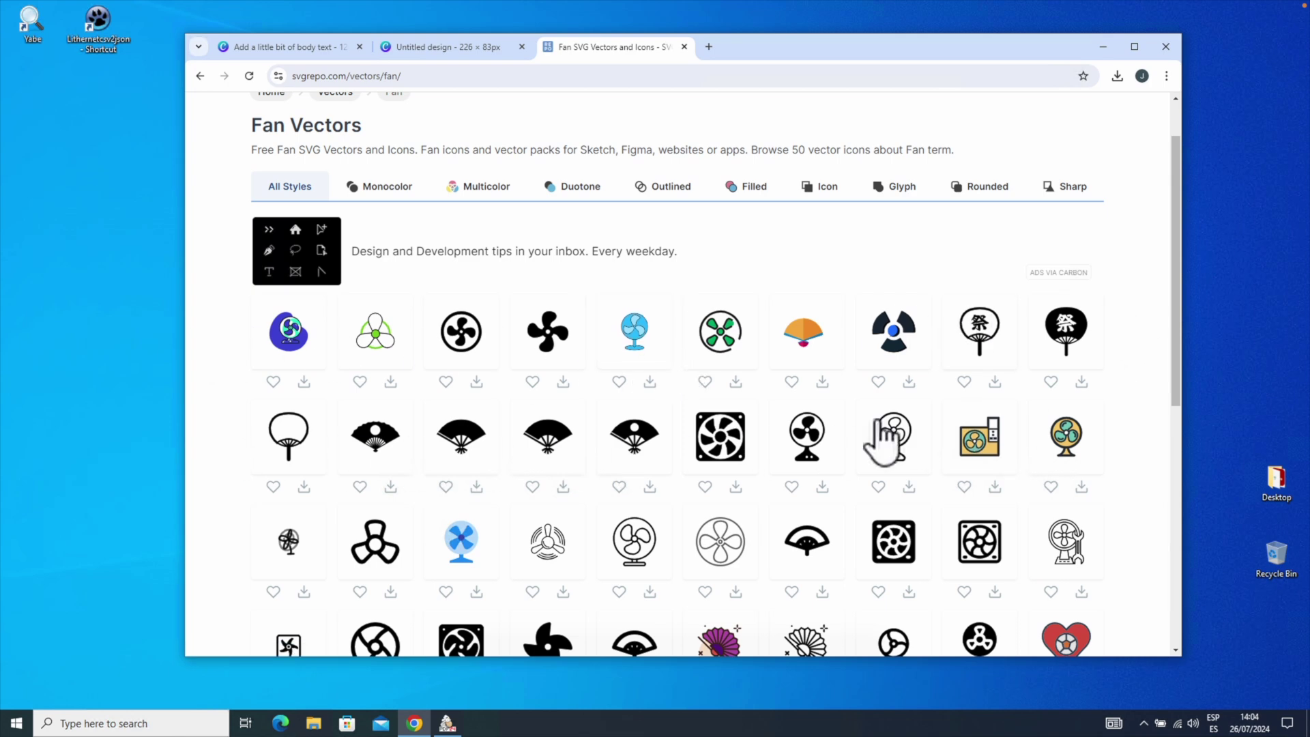
scroll(952, 418, "down", 7)
scroll(935, 403, "up", 8)
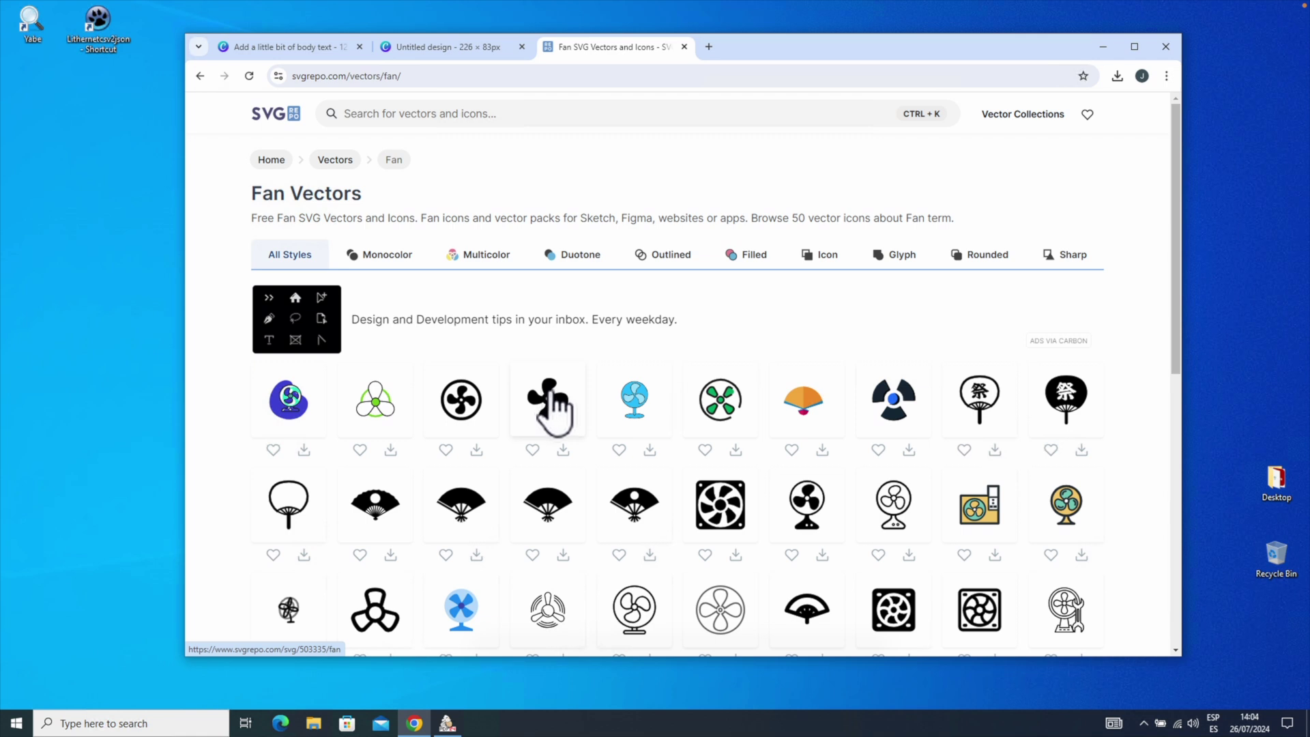
left_click(553, 410)
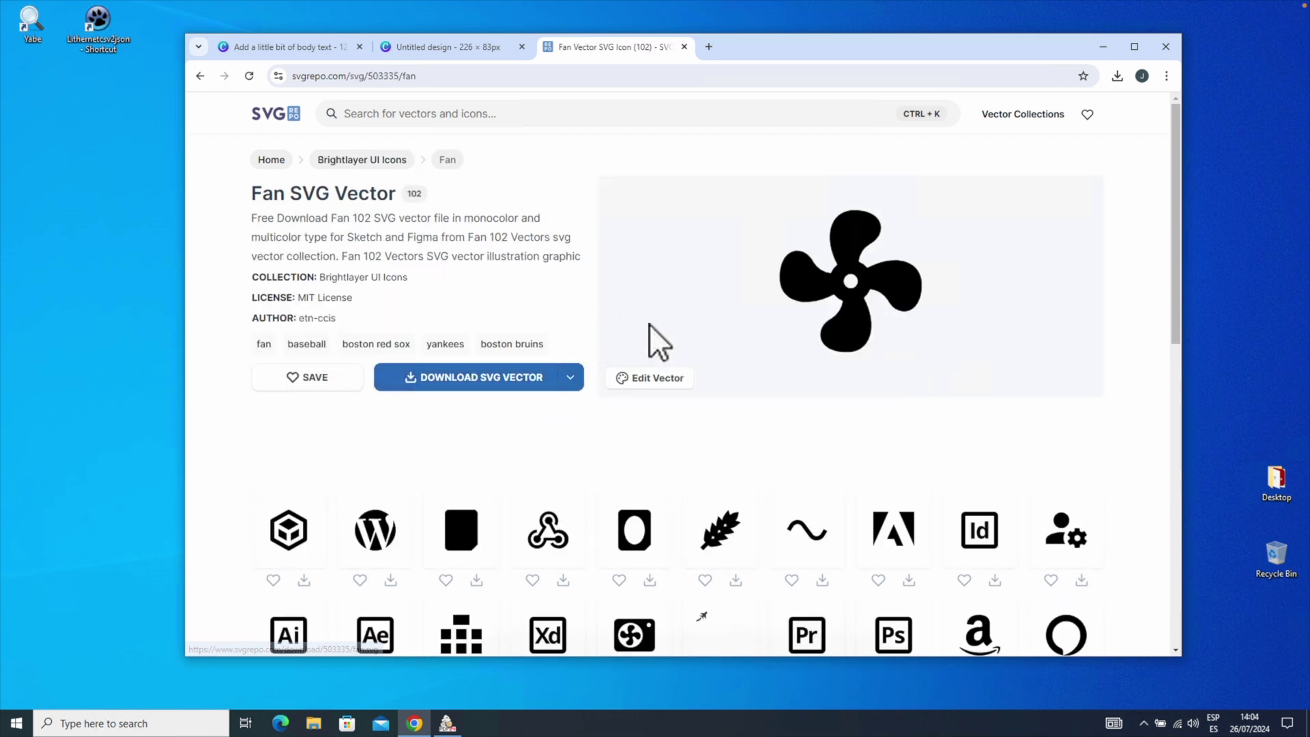
Open the fan icon for vector editing and sample the dialog's near-white background as its line color (#fcfcfc)
left_click(659, 377)
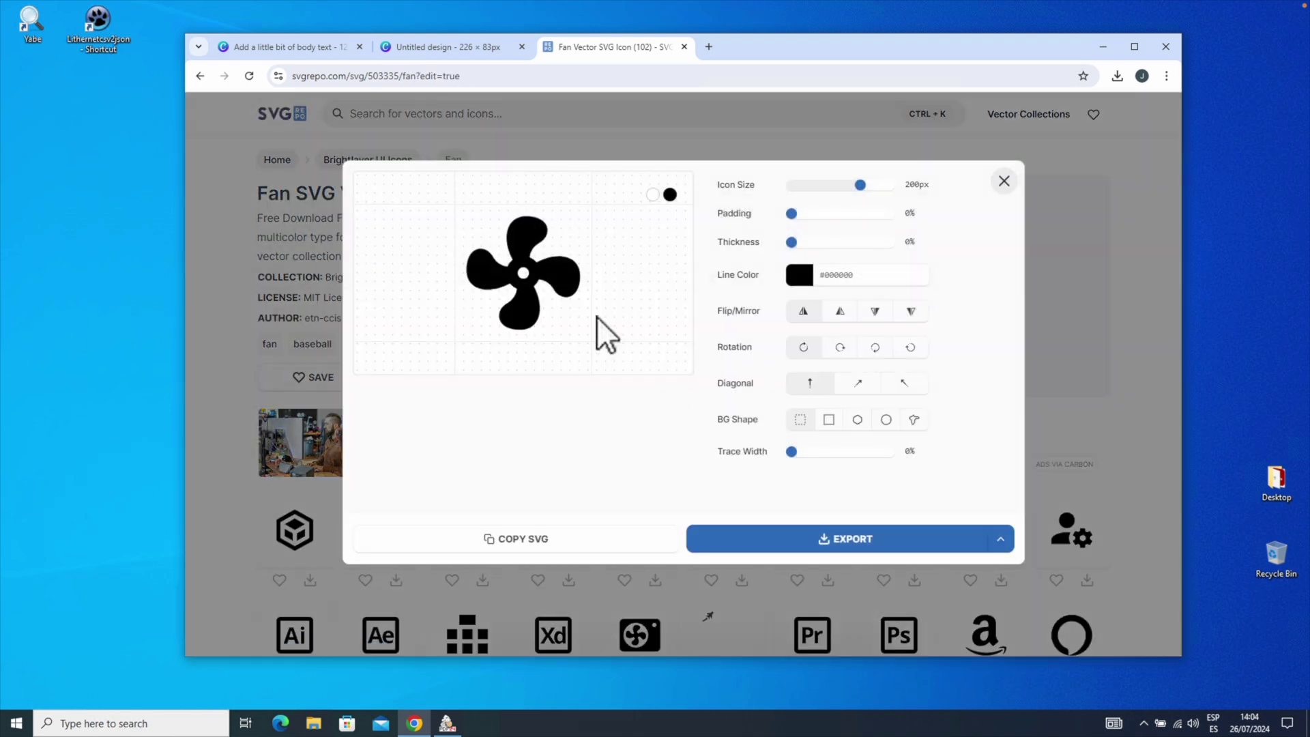
left_click(798, 275)
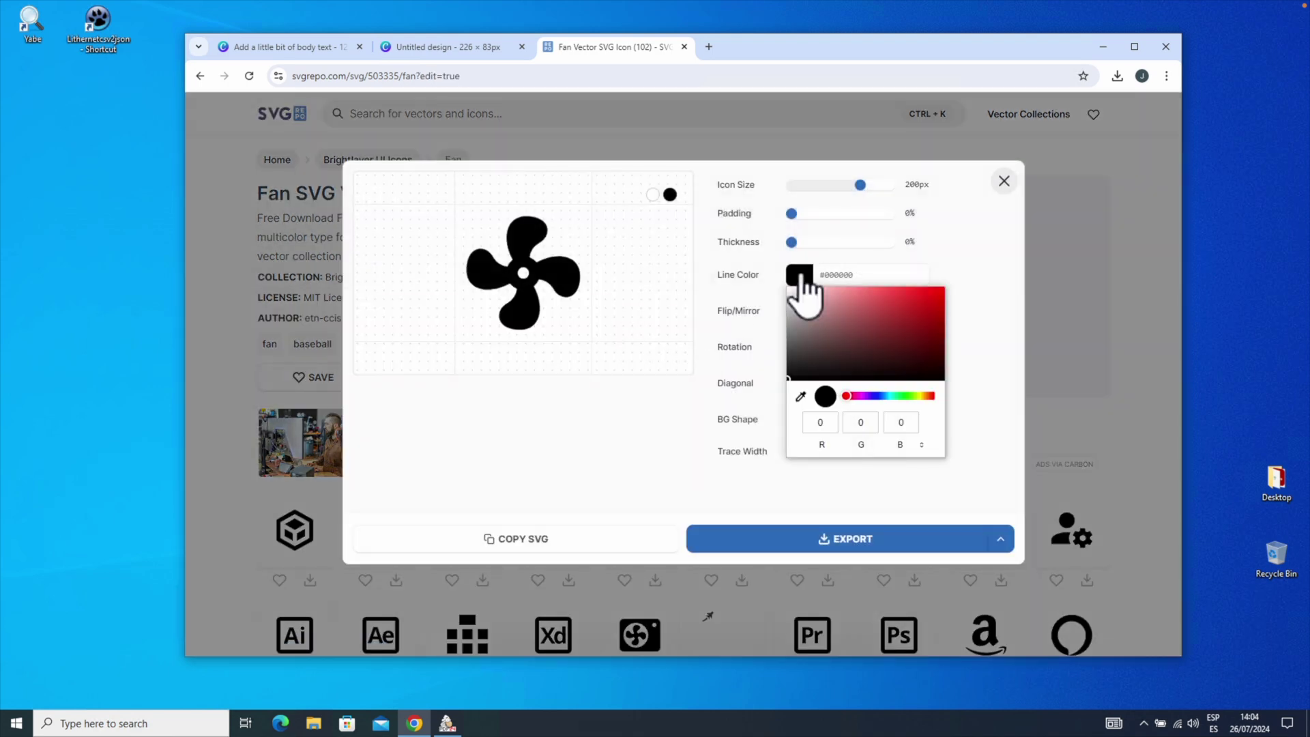
left_click(801, 397)
left_click(621, 425)
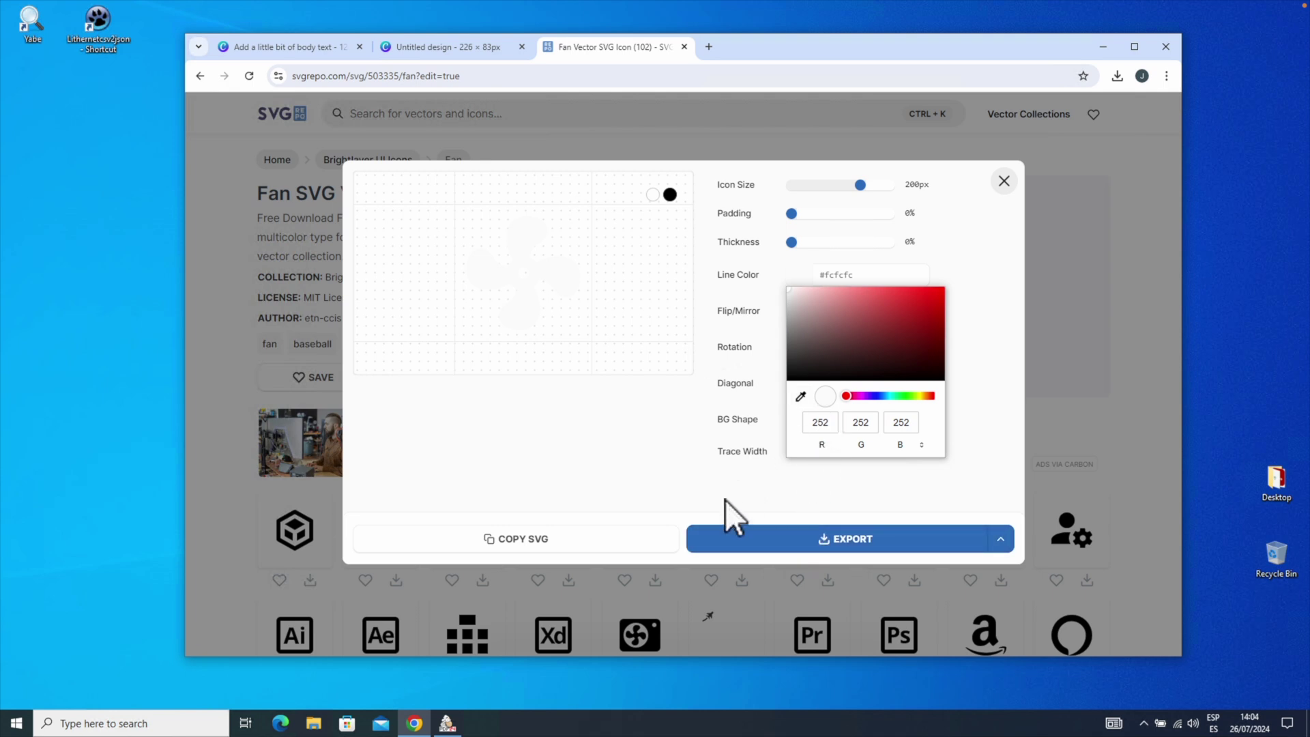
Export the recolored fan icon as a 256x256 PNG and show the downloaded file in its folder
left_click(1001, 539)
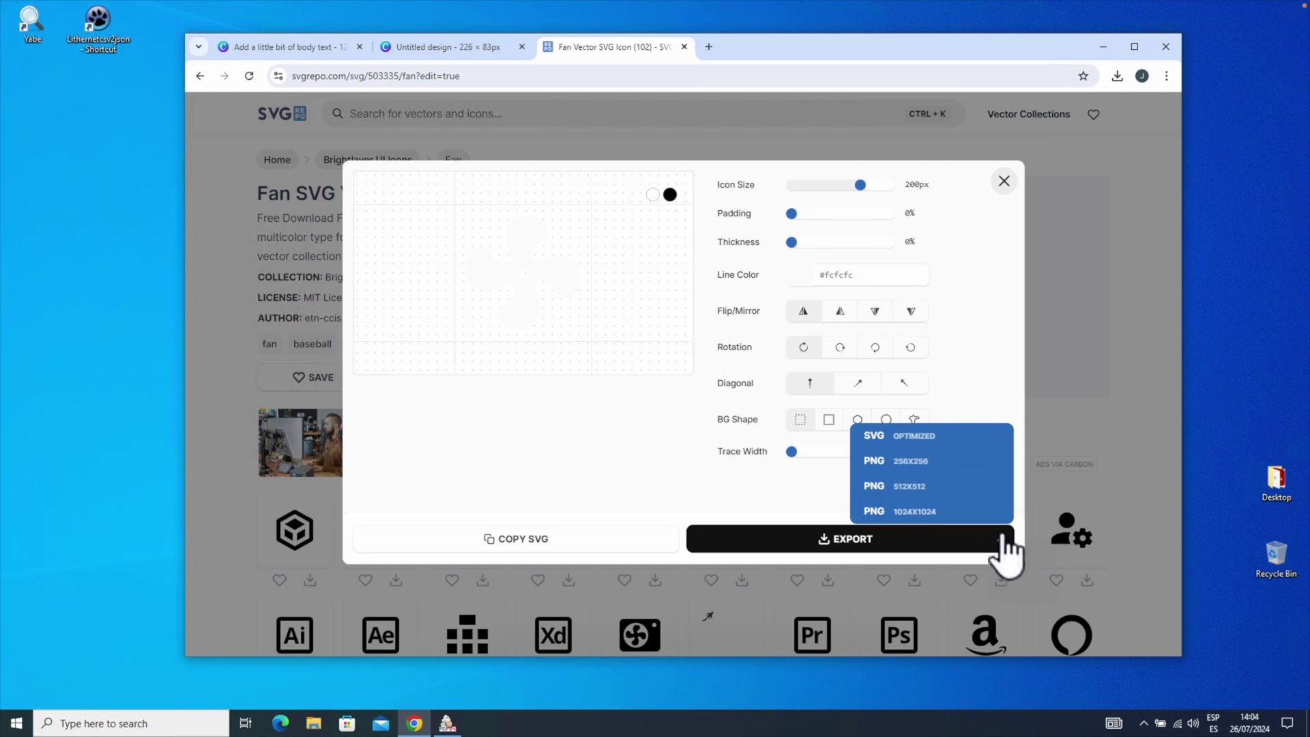
left_click(929, 460)
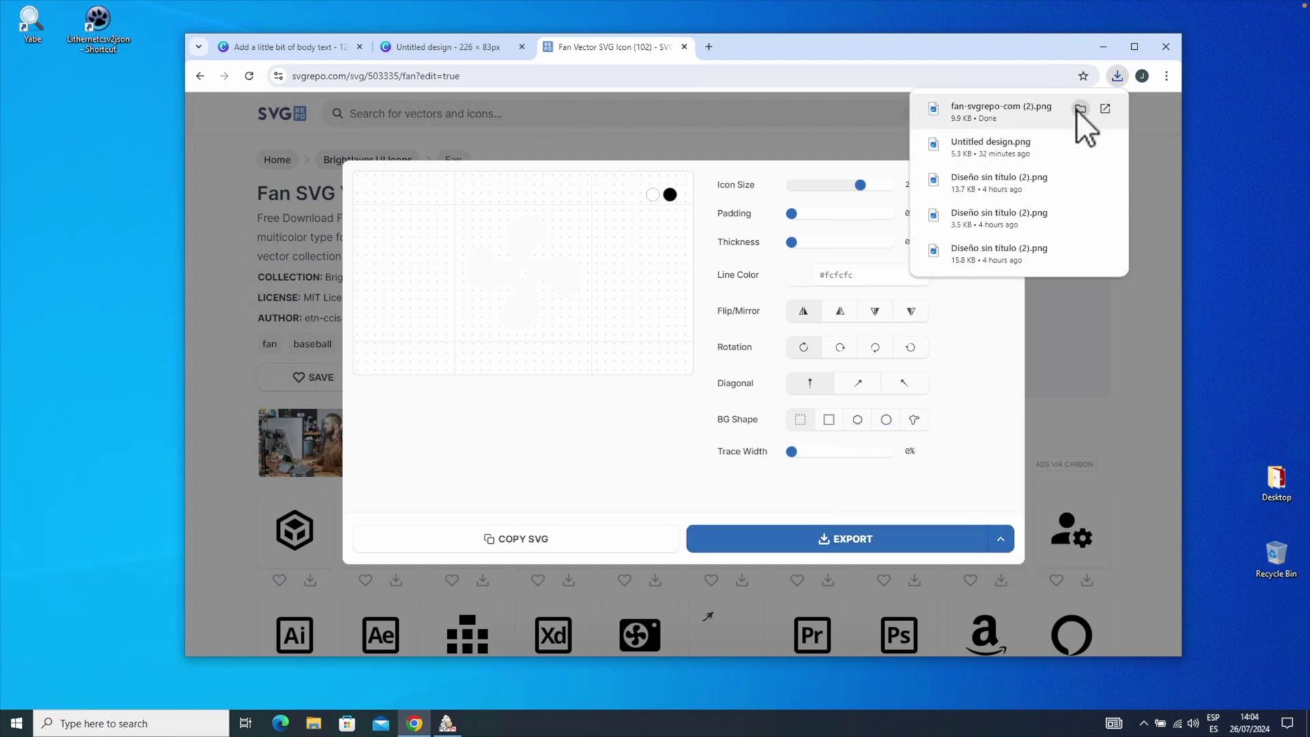
left_click(1080, 108)
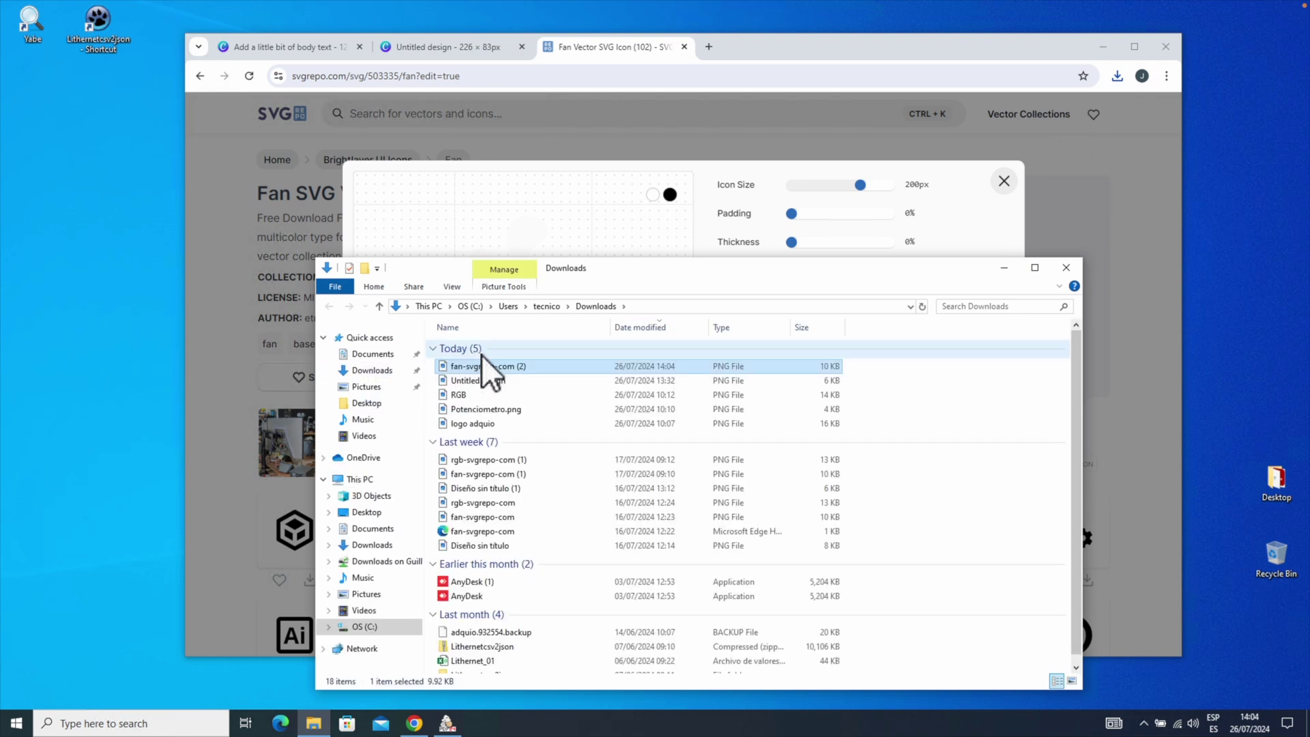
Return to the Canva interface design, add the downloaded fan PNG and shrink it to fit inside the white circle outline
left_click(287, 46)
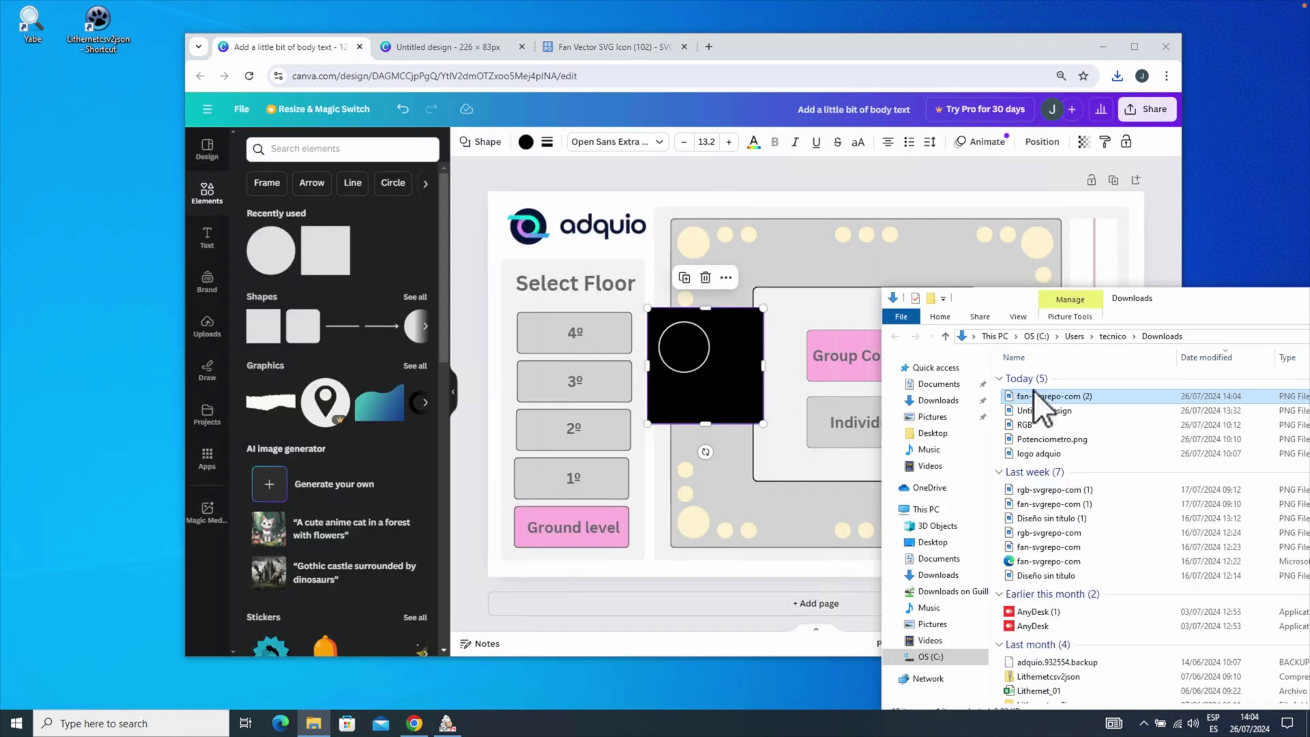
left_click_drag(1035, 396, 703, 354)
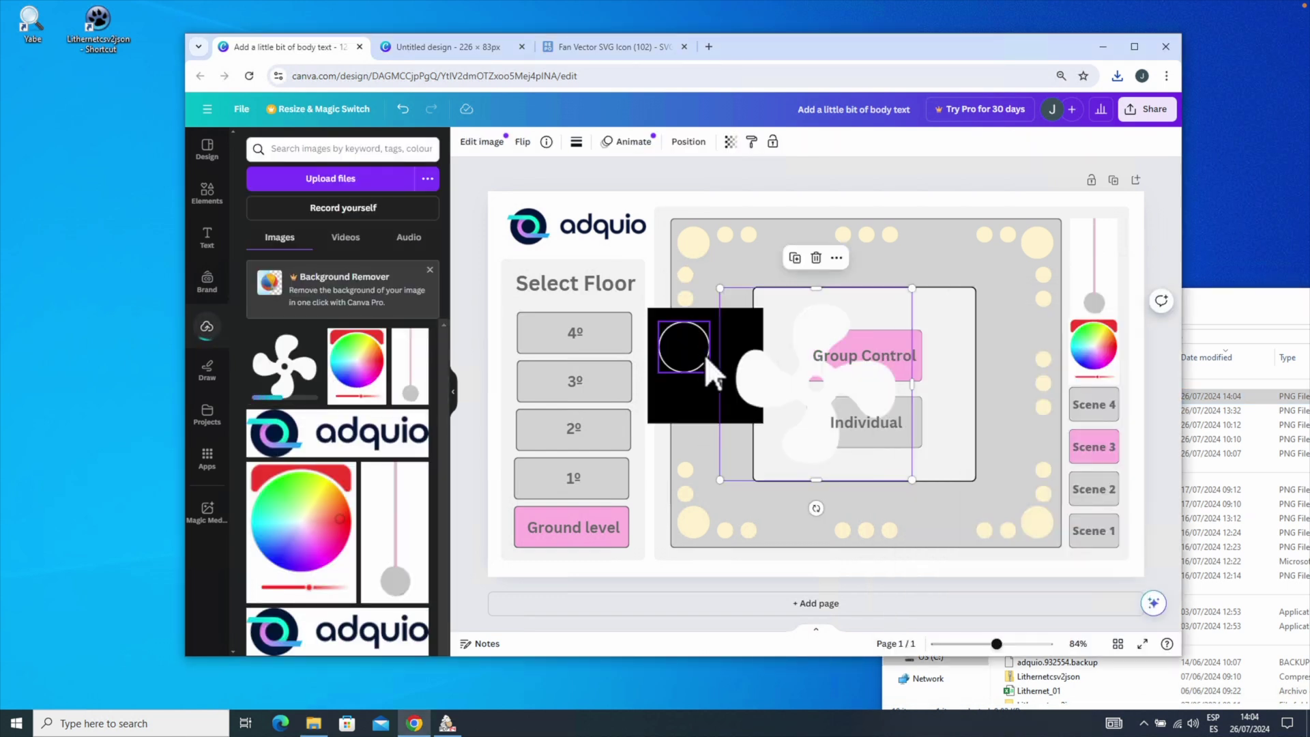
left_click_drag(812, 379, 752, 416)
left_click_drag(849, 518, 685, 348)
Enlarge the fan and its circle together slightly, and widen the black square rightward to make room for a second icon
left_click(711, 385, "shift")
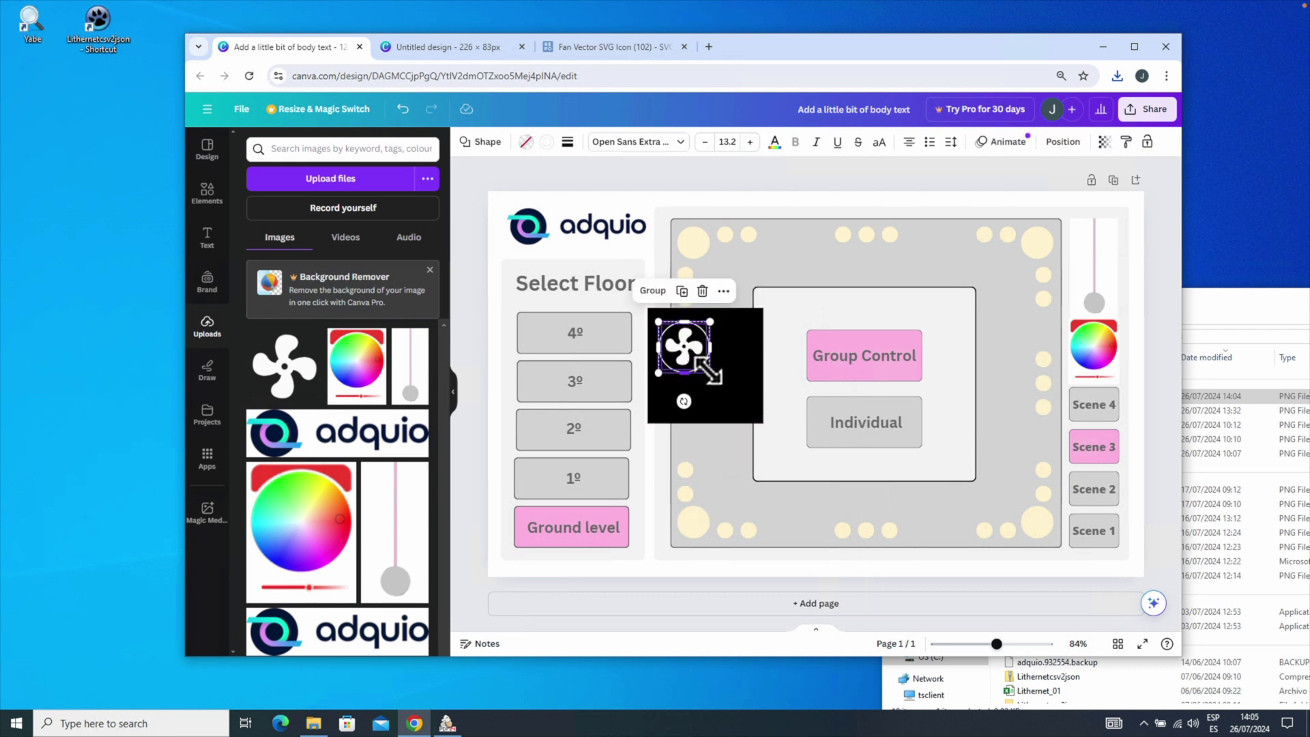
mouse_move(710, 373)
left_mouse_down()
mouse_move(728, 401)
mouse_move(711, 376)
left_mouse_up()
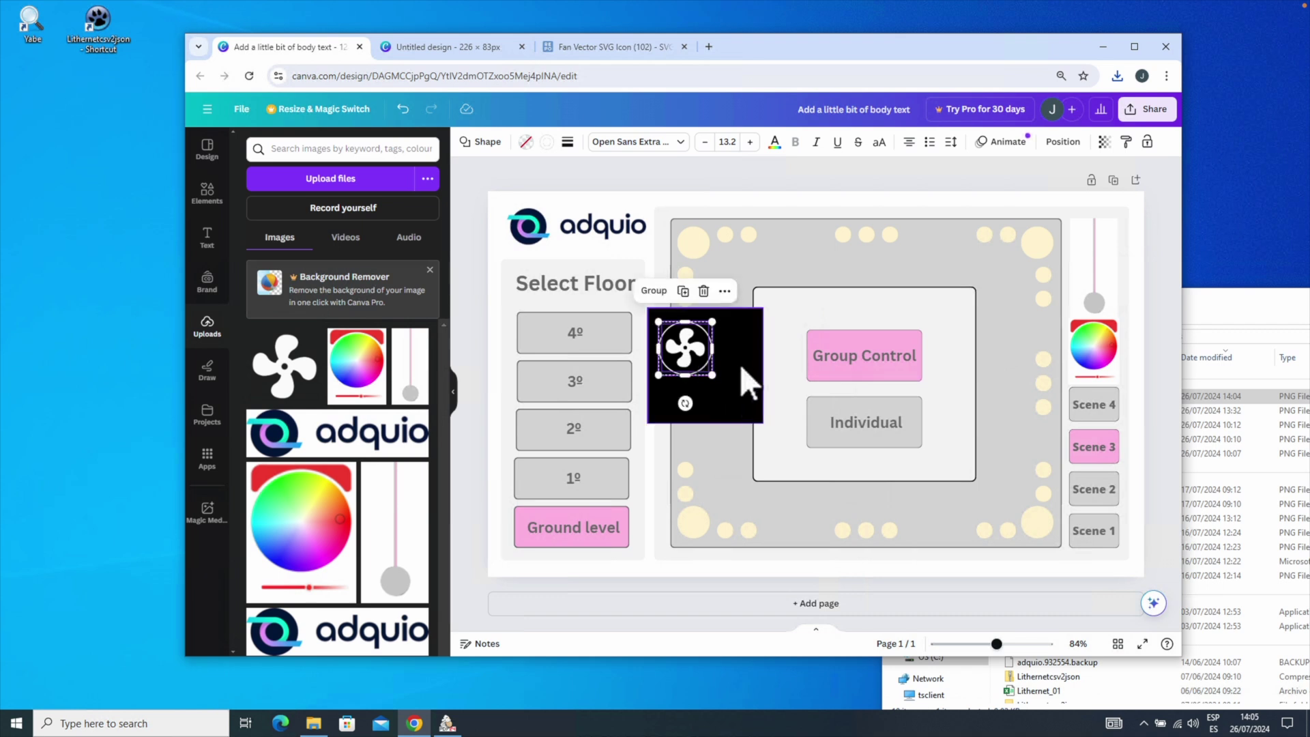
left_click(735, 372)
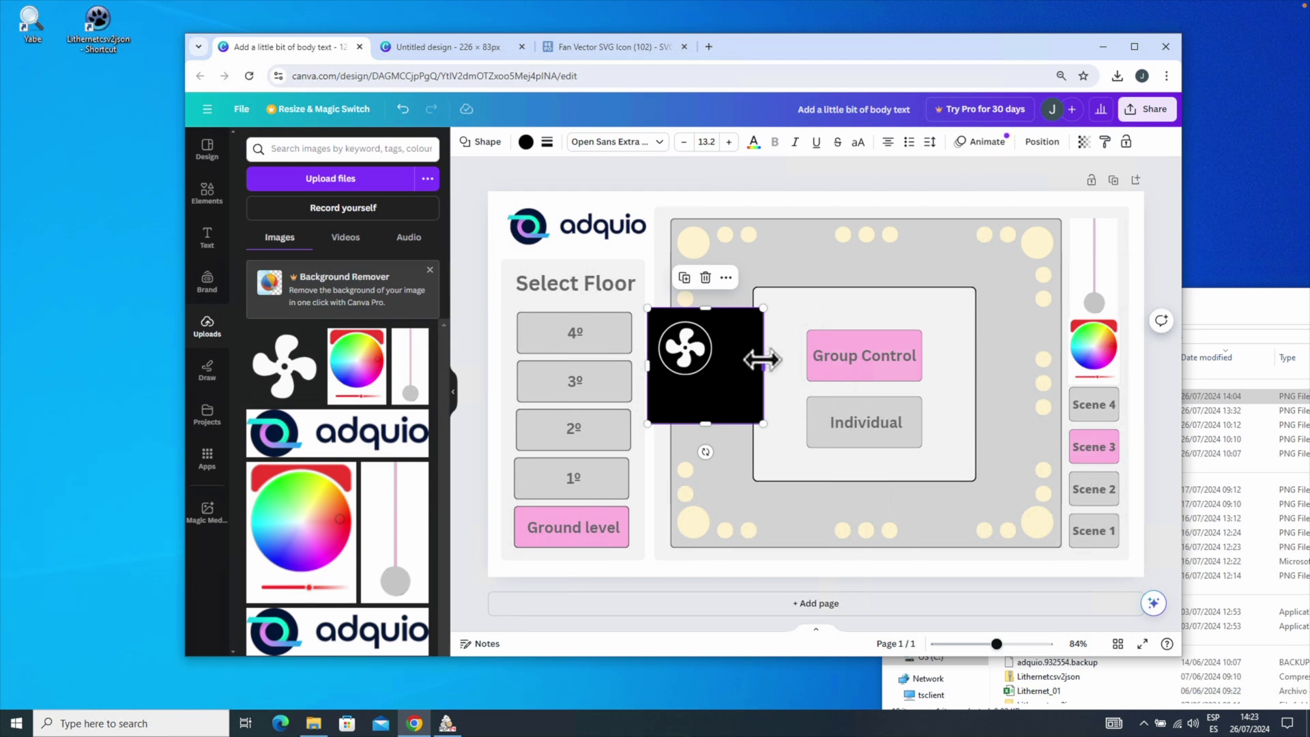
left_click_drag(763, 359, 801, 365)
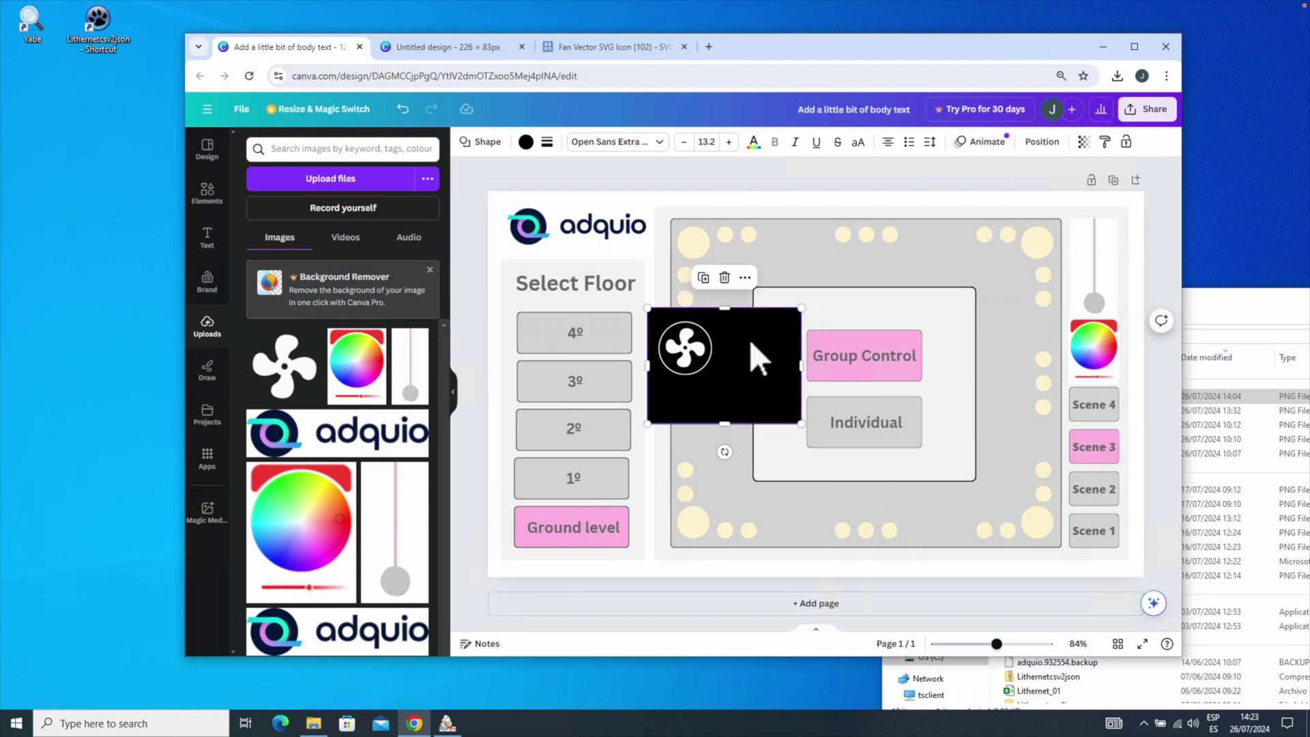
Switch to SVG Repo, close the fan editor, search for "rgb" and open the solid black icon of three overlapping circles
left_click(580, 52)
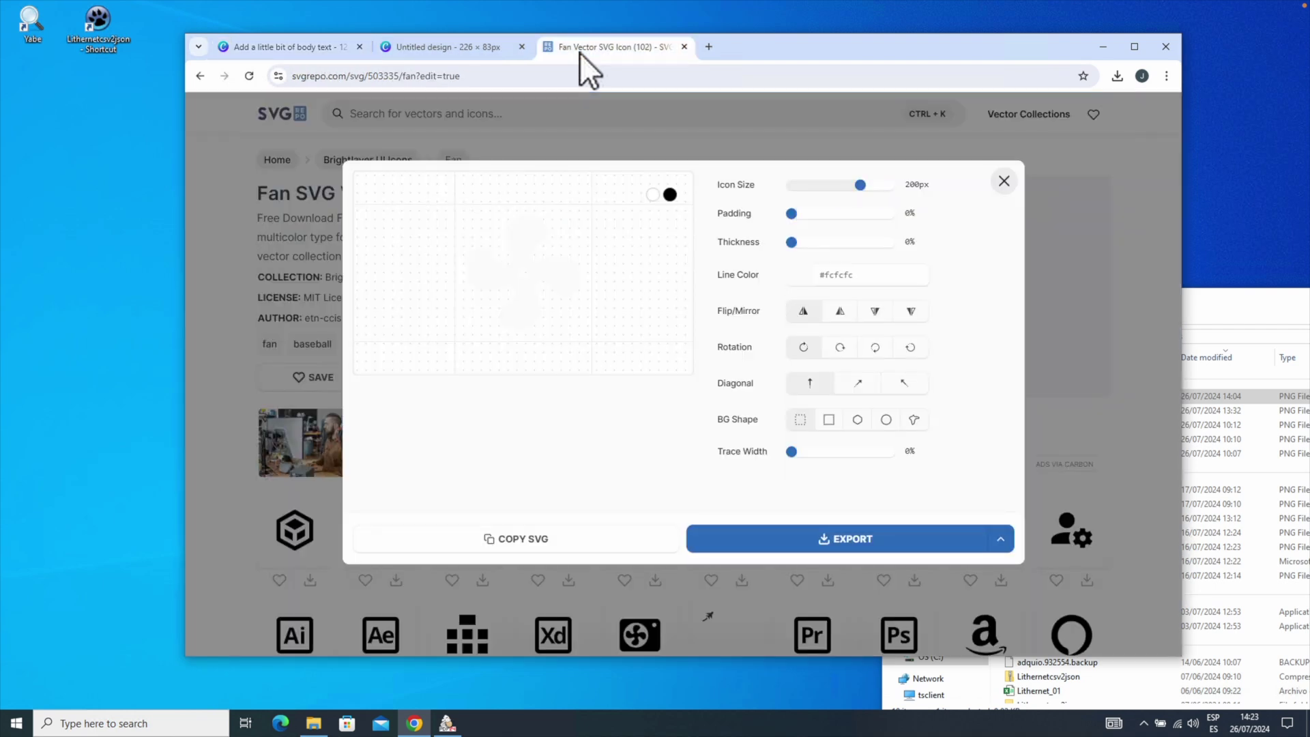
left_click(1002, 182)
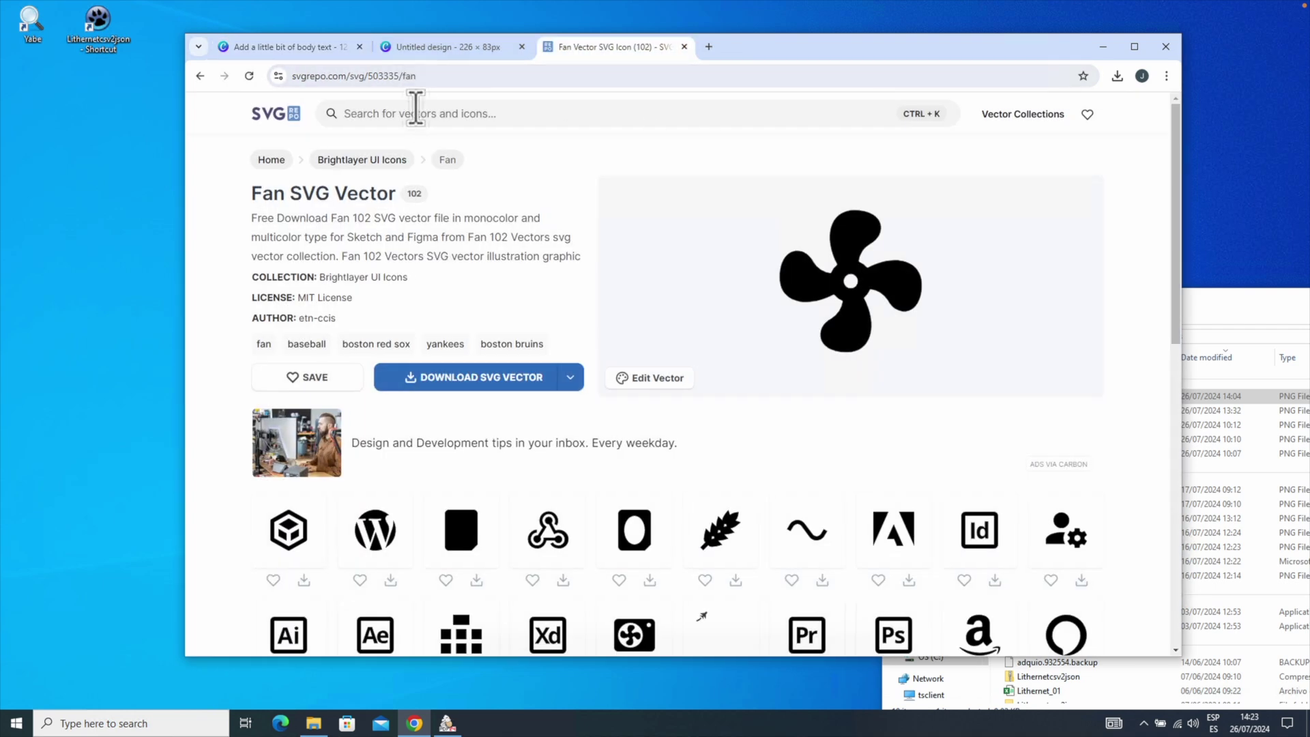
left_click(416, 109)
type("r")
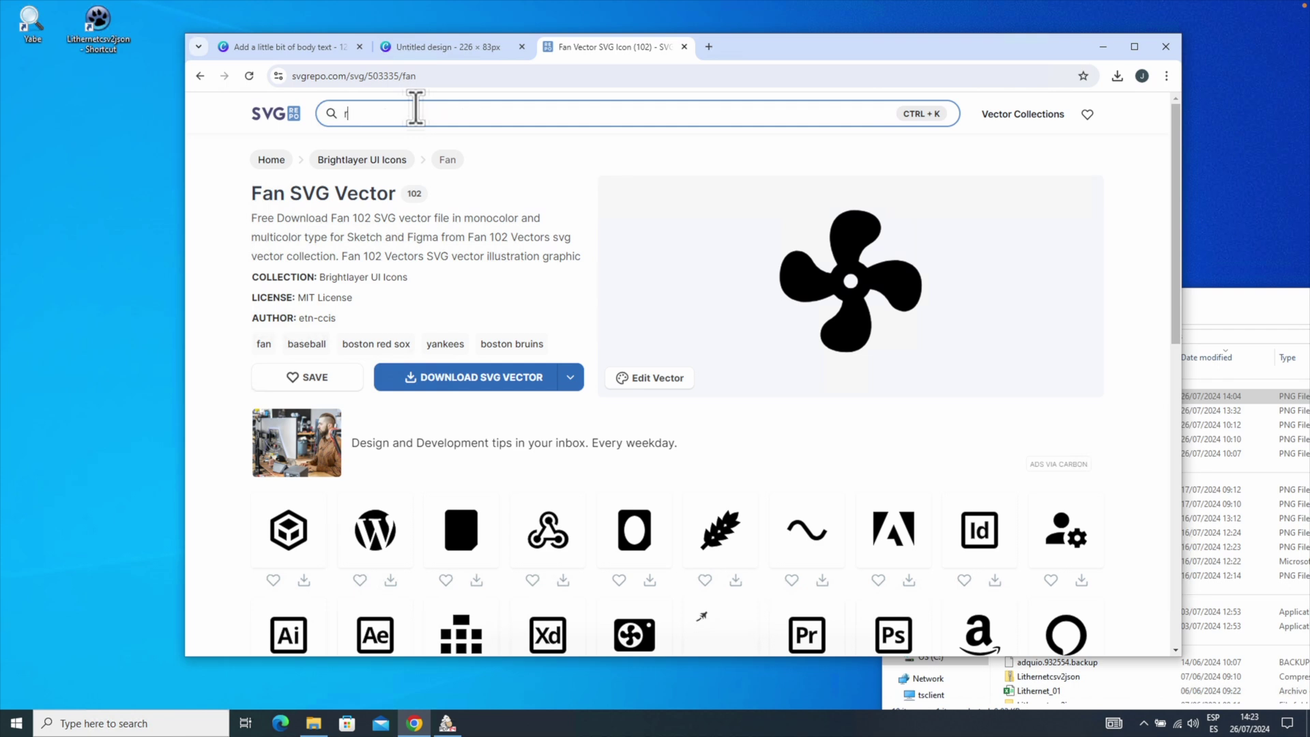
type("gb")
key("Return")
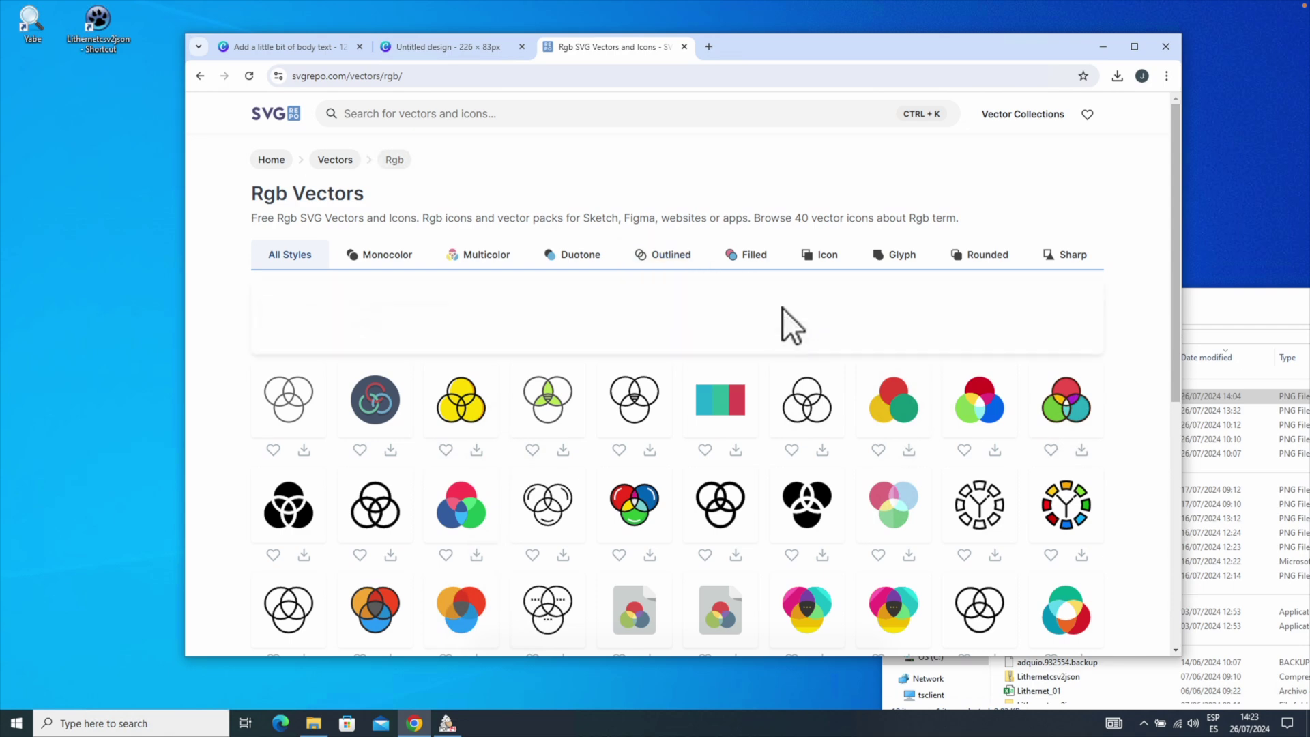
scroll(784, 316, "down", 2)
scroll(784, 319, "up", 1)
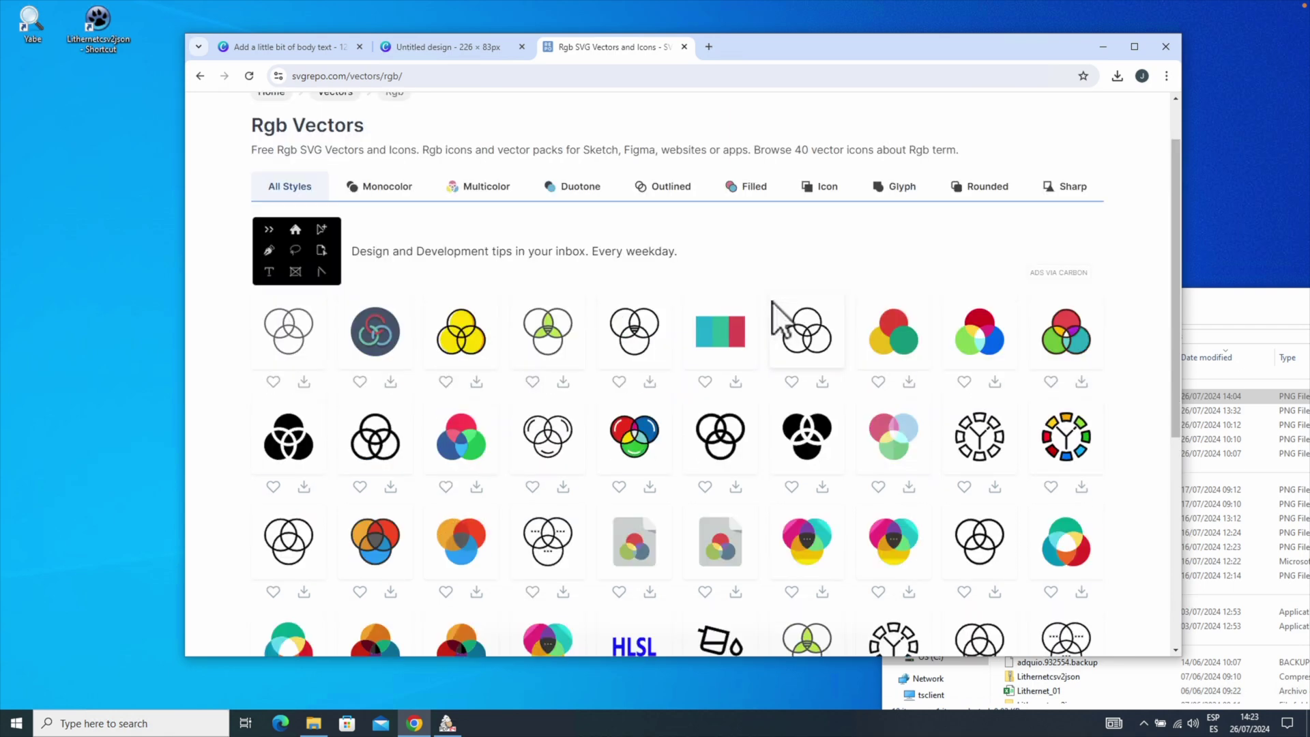
left_click(800, 430)
Open the RGB icon for vector editing and sample the near-white background as its line color (#fcfcfc)
left_click(658, 378)
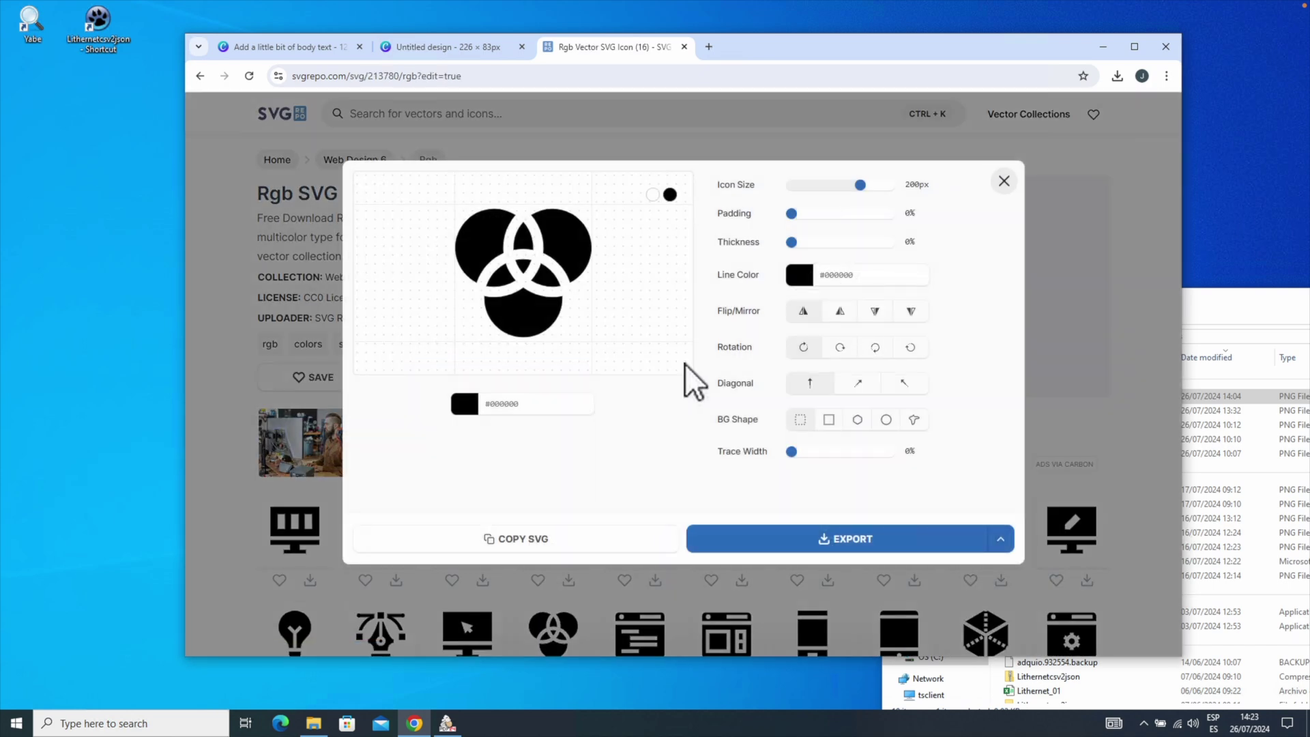
left_click(800, 275)
left_click(801, 397)
left_click(615, 434)
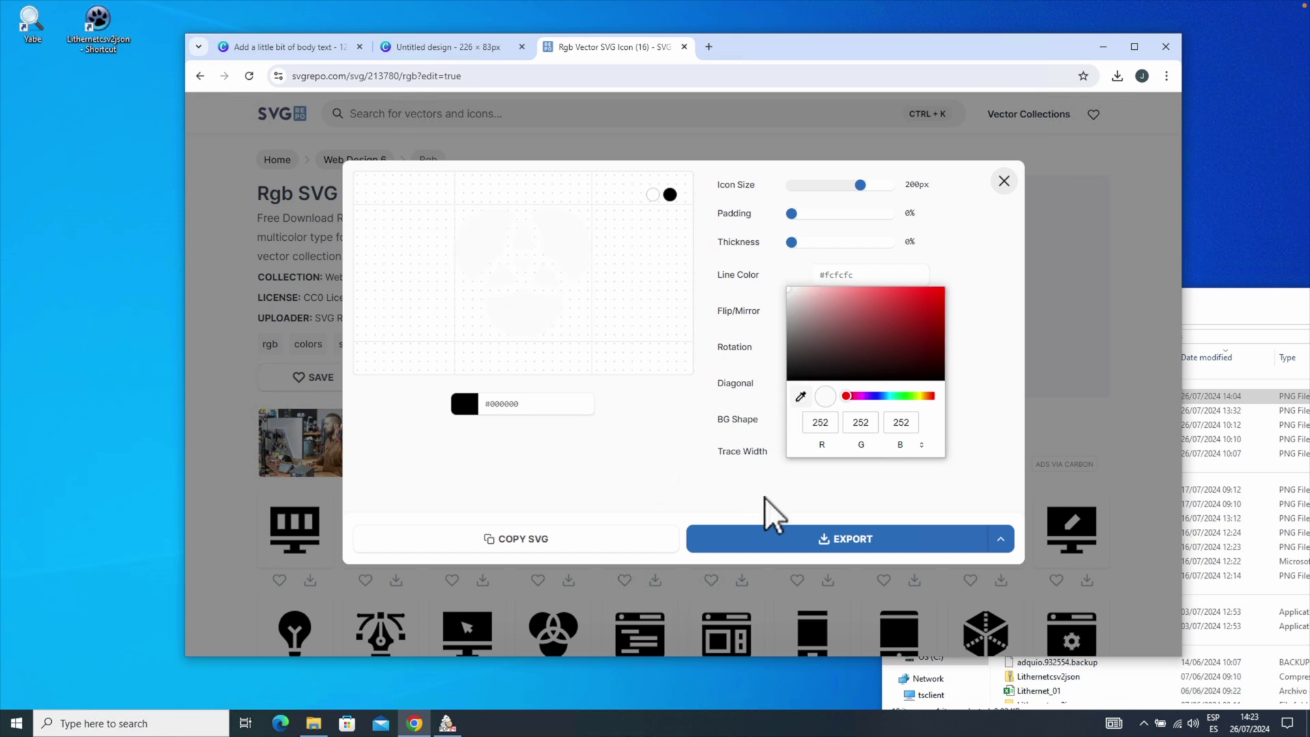
Export the recolored RGB icon as a 256x256 PNG and show the downloaded file in its folder
left_click(999, 540)
left_click(923, 462)
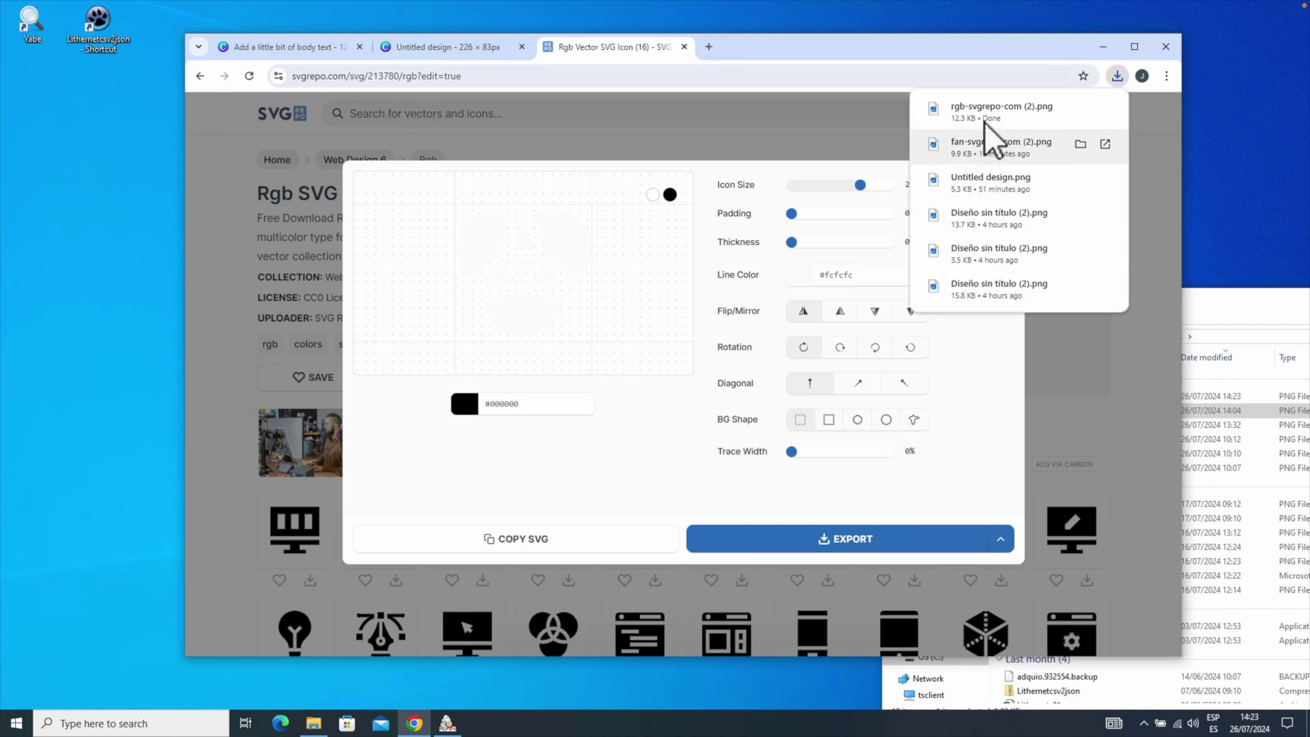
left_click(1080, 109)
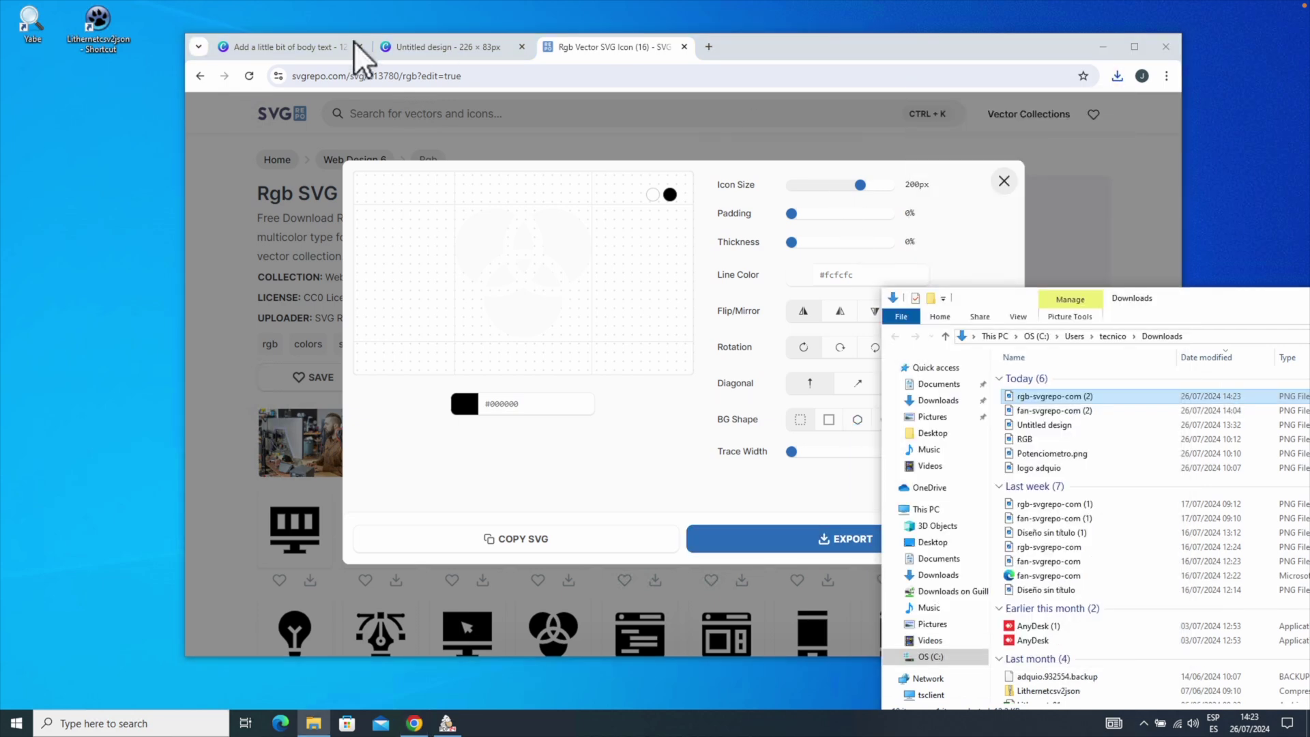
Return to the Canva interface design, duplicate the white circle outline and align the copy beside the fan icon on the black rectangle
left_click(292, 47)
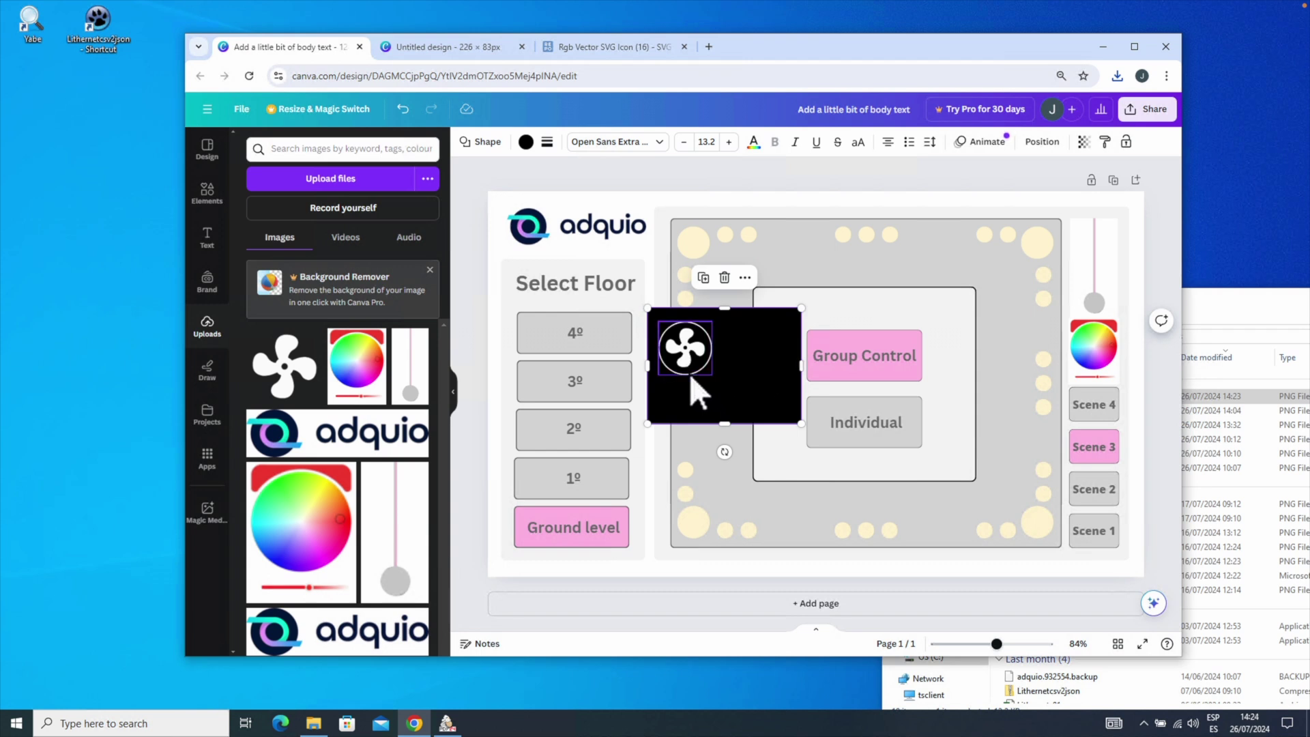
left_click(707, 372)
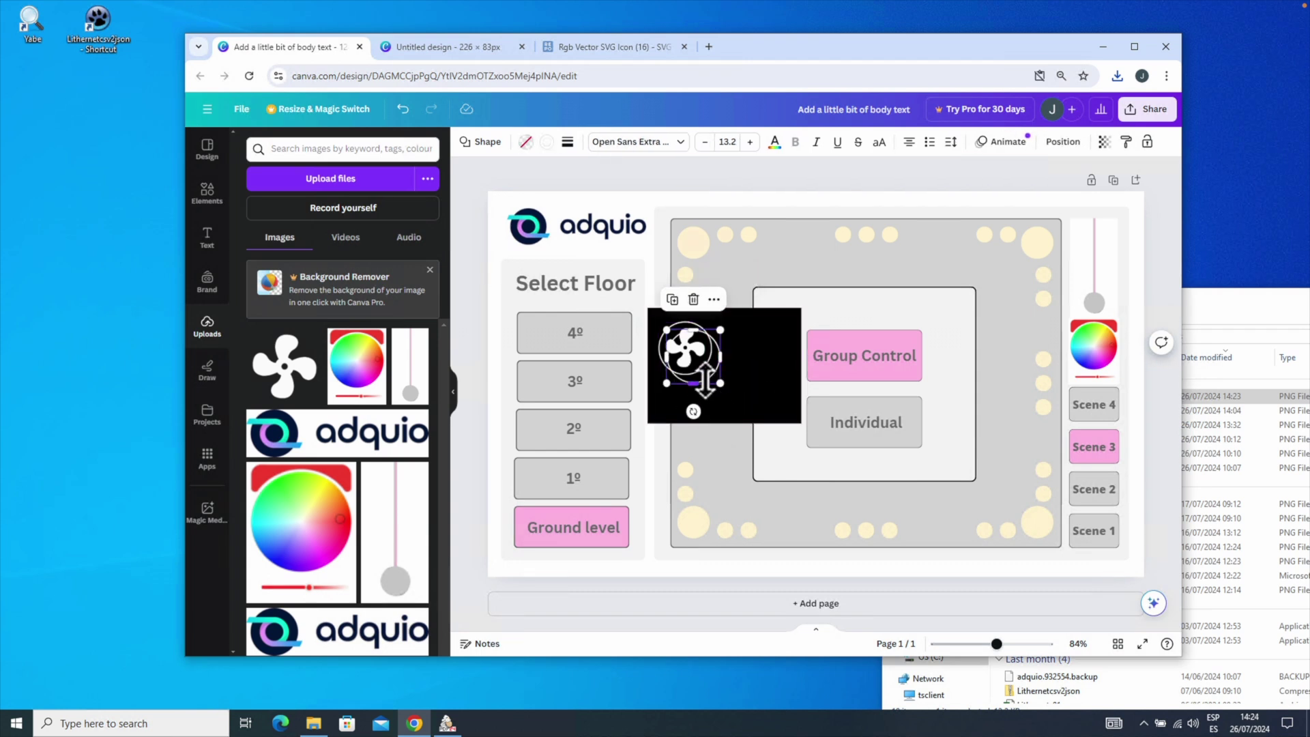
left_click_drag(706, 375, 768, 362)
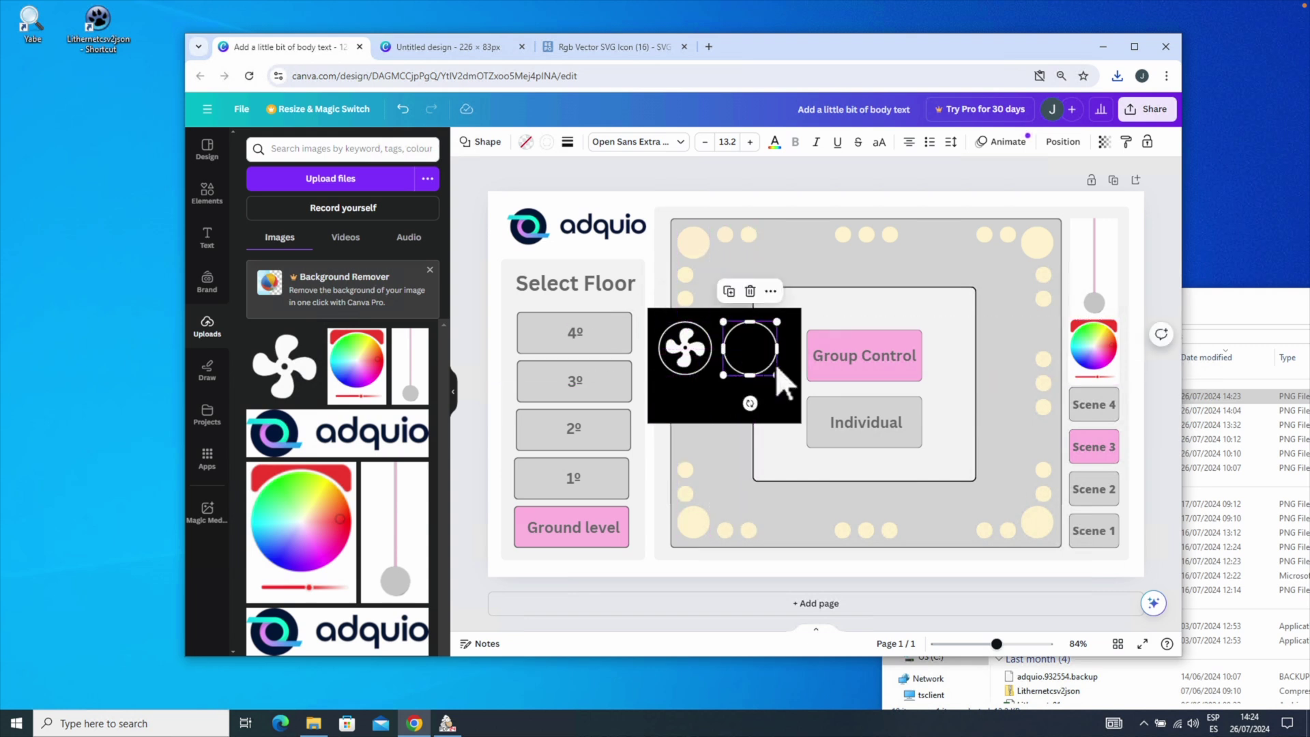
Add the downloaded rgb-svgrepo-com (2) PNG to the design and shrink it to fit inside the second white circle
left_click(1206, 299)
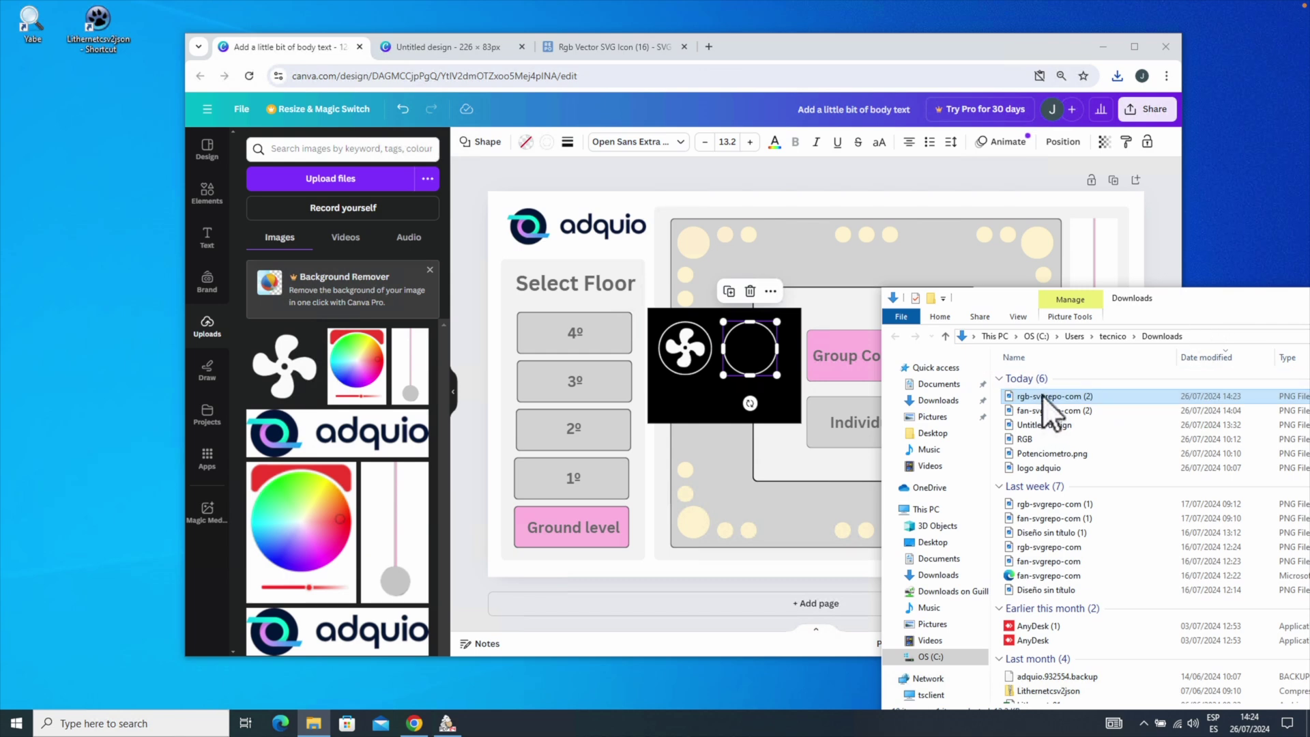
left_click_drag(1040, 393, 764, 394)
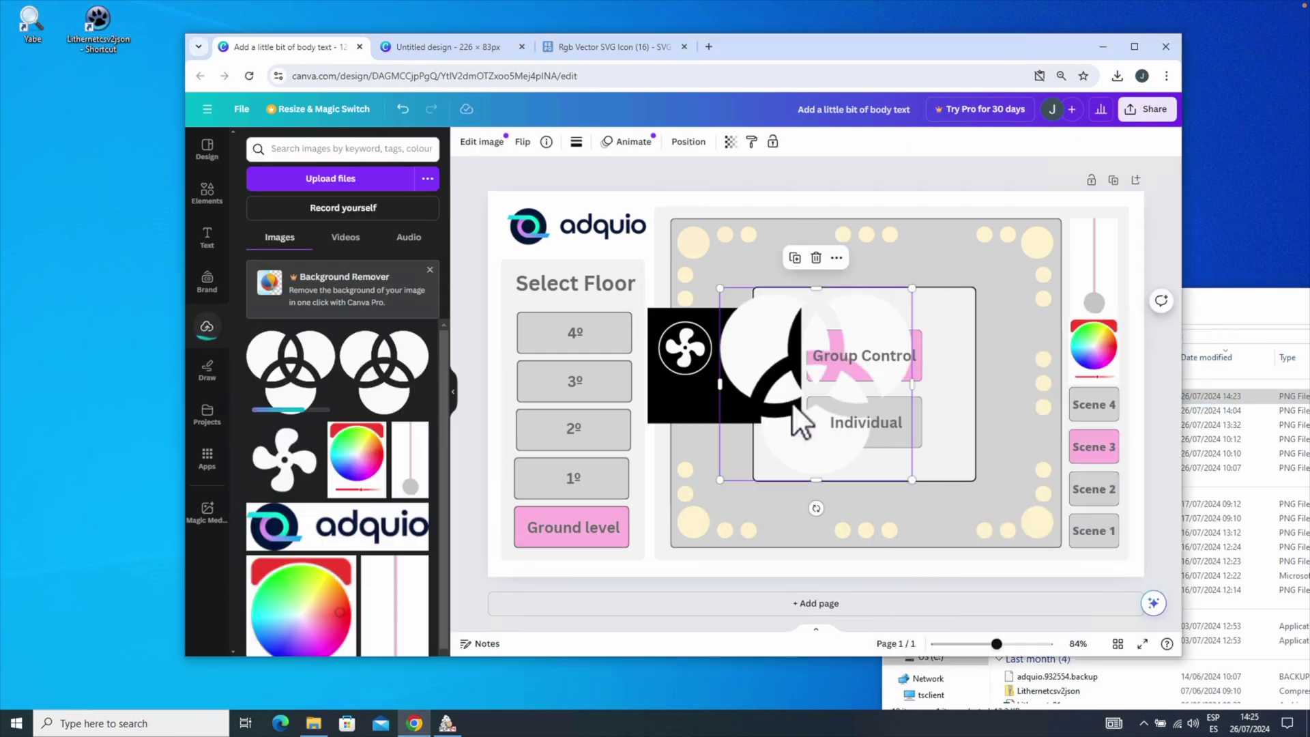
left_click_drag(911, 477, 768, 365)
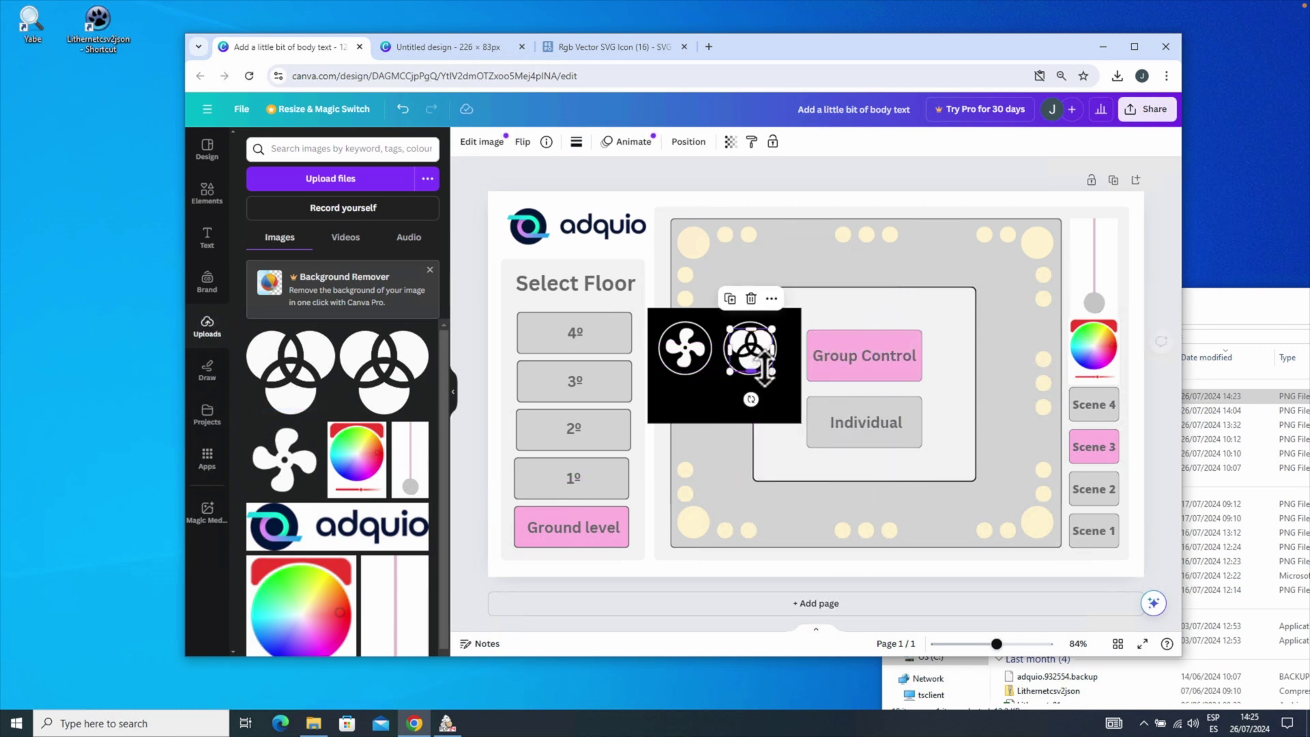
left_click(792, 265)
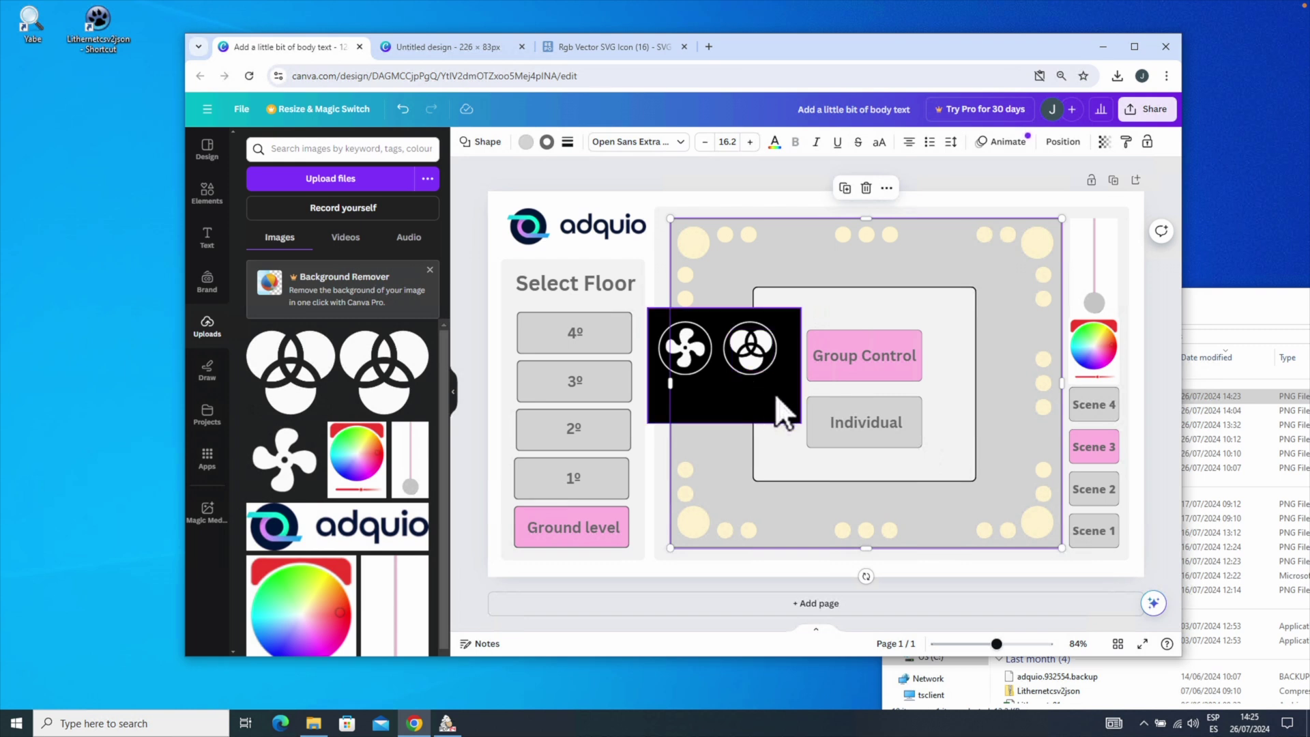
left_click(778, 415)
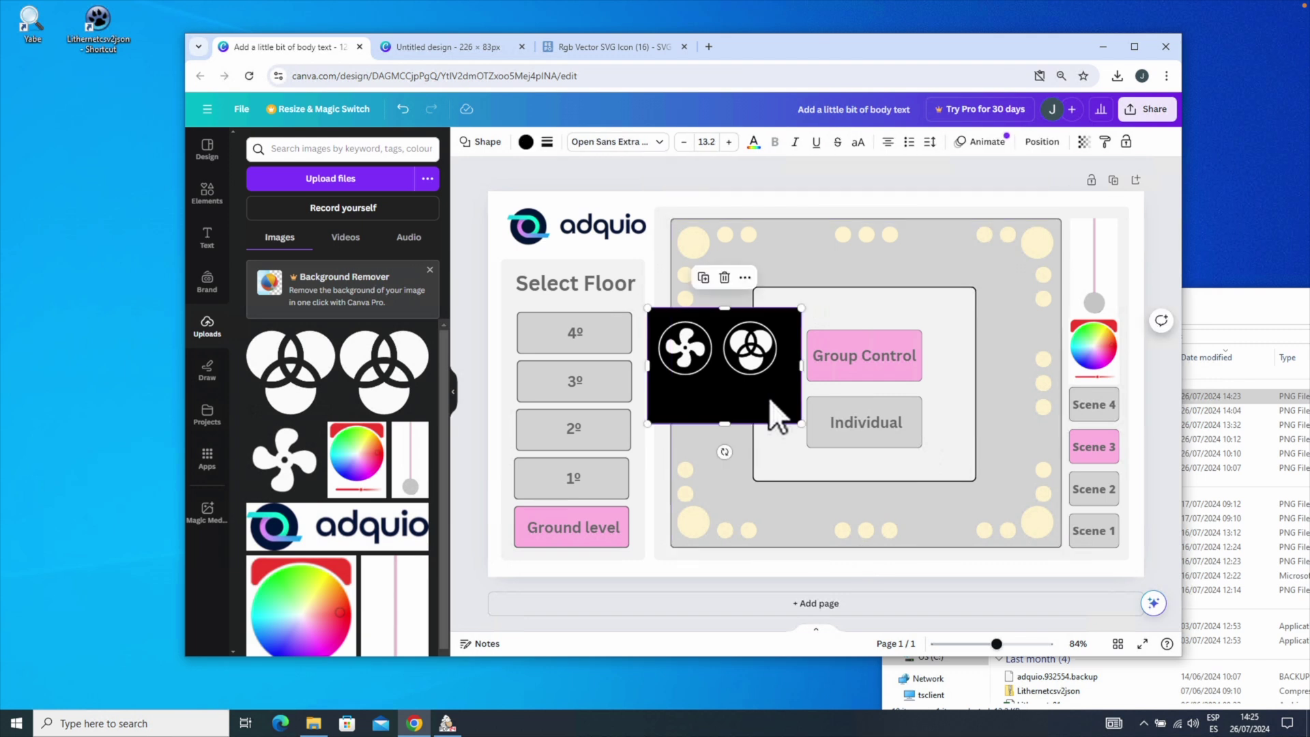